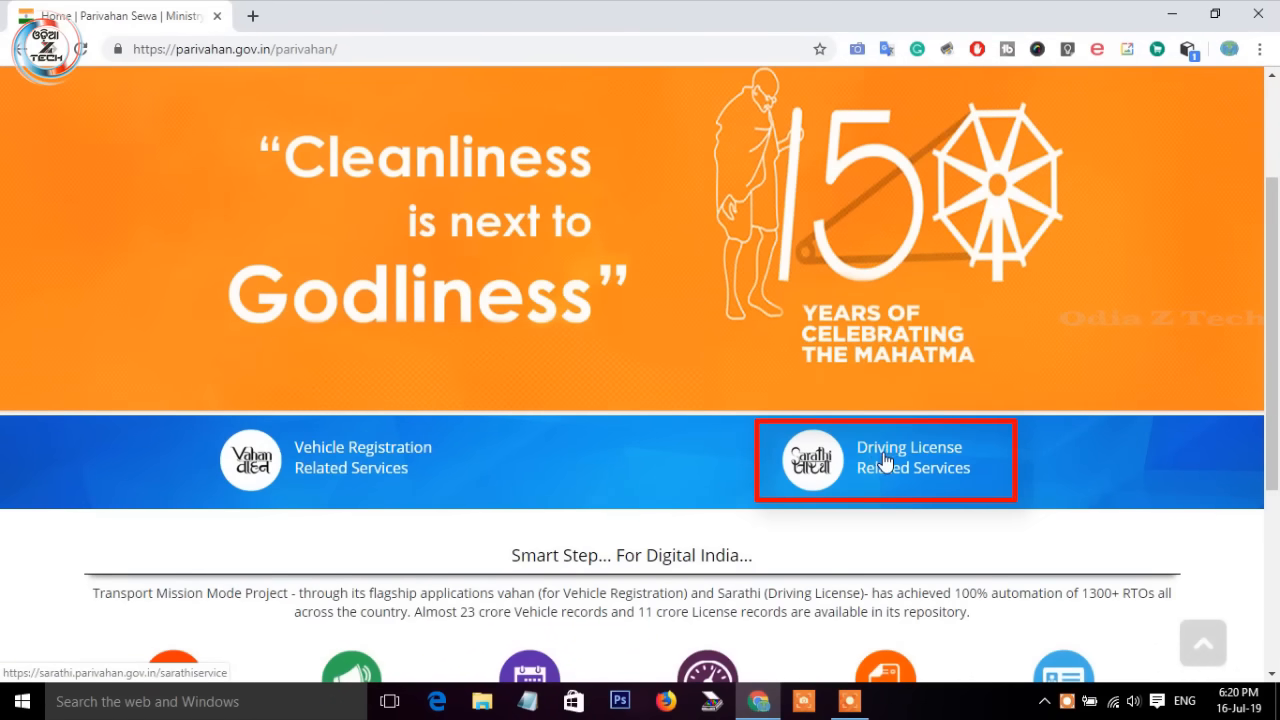
# Step: Open Driving License Related Services and select Odisha as the state
pyautogui.click(860, 465)
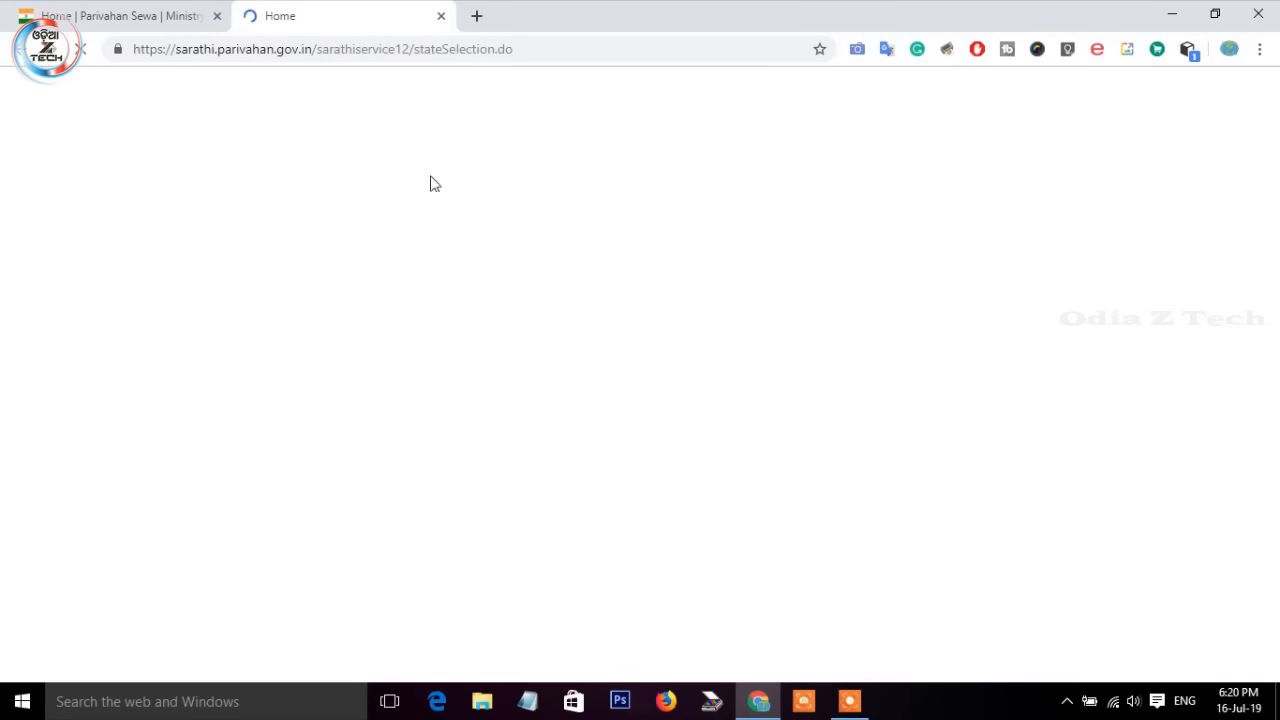
pyautogui.scroll(-2, 854, 471)
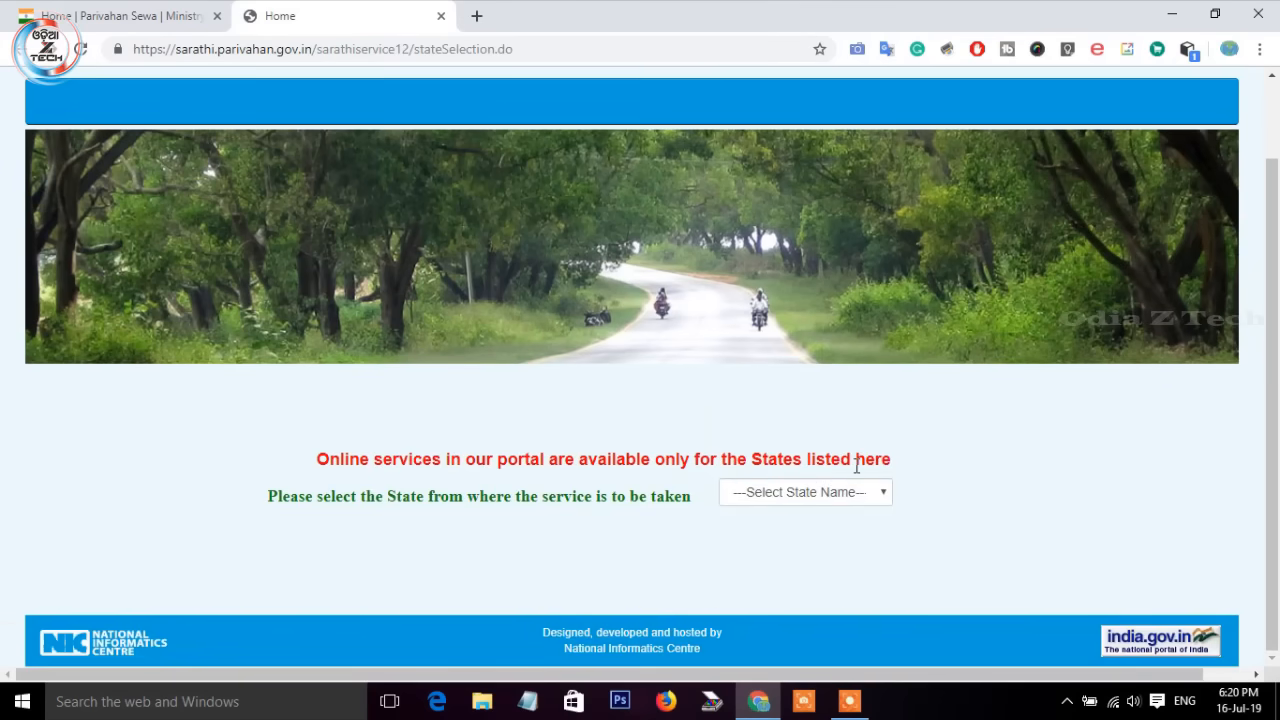
pyautogui.click(788, 493)
pyautogui.scroll(-2, 768, 272)
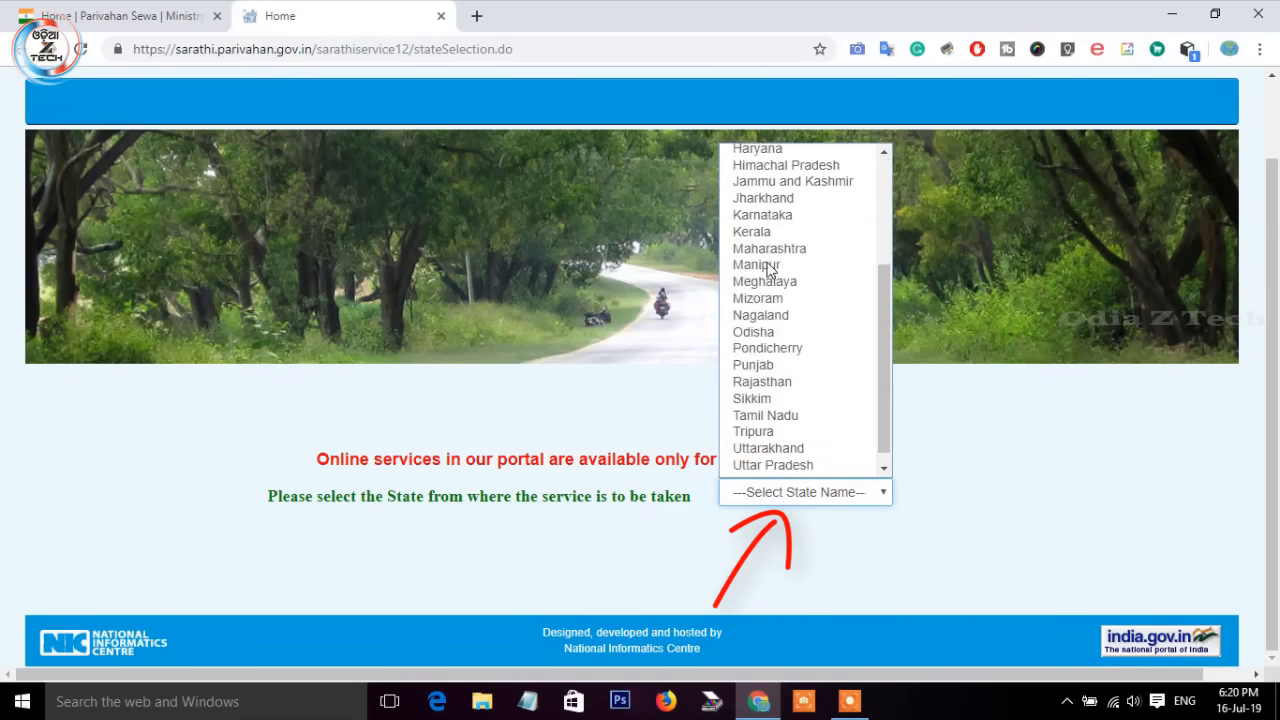
pyautogui.click(775, 333)
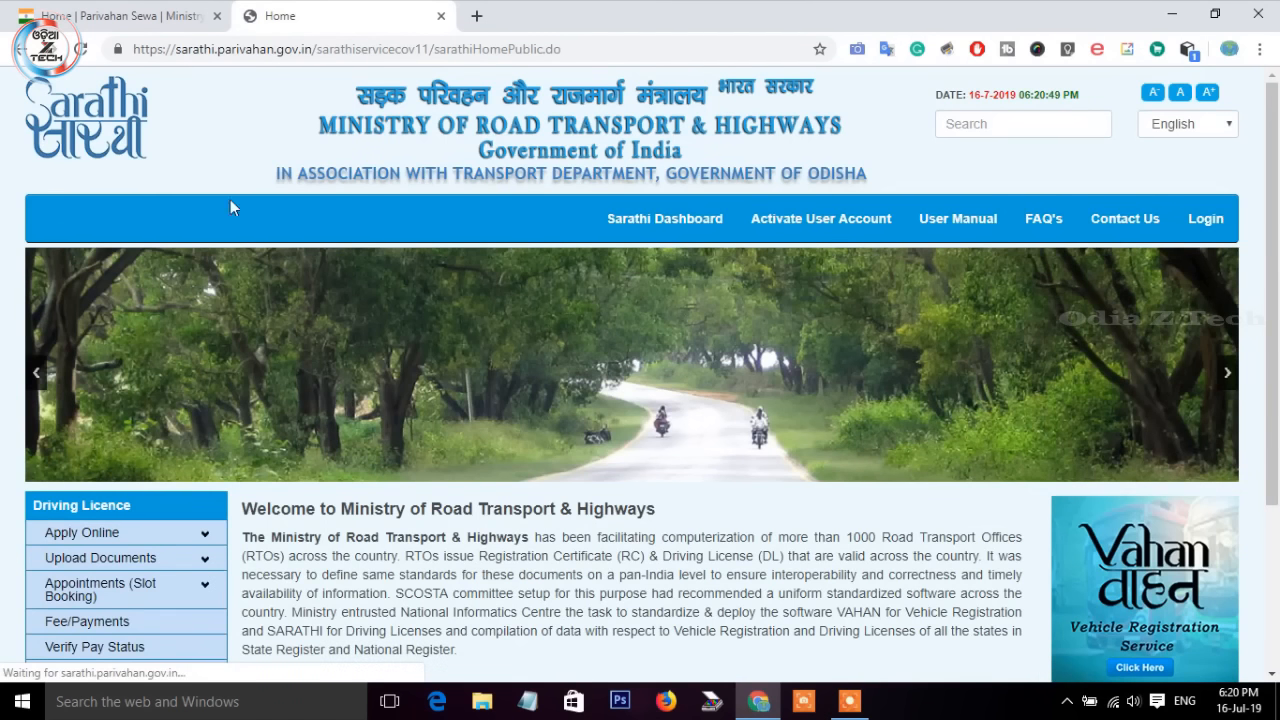
# Step: Choose New Learners Licence under Apply Online in the Driving Licence menu
pyautogui.scroll(-2, 487, 410)
pyautogui.scroll(2, 483, 410)
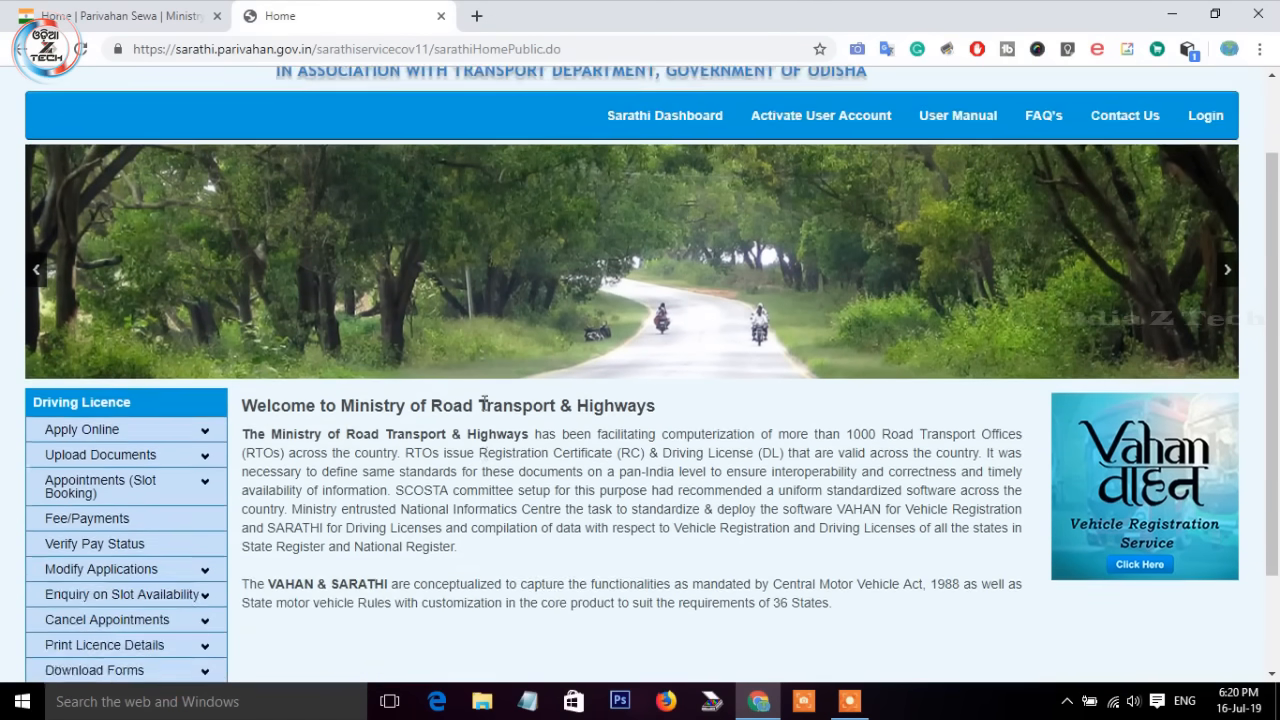
pyautogui.scroll(-2, 483, 408)
pyautogui.scroll(-1, 483, 402)
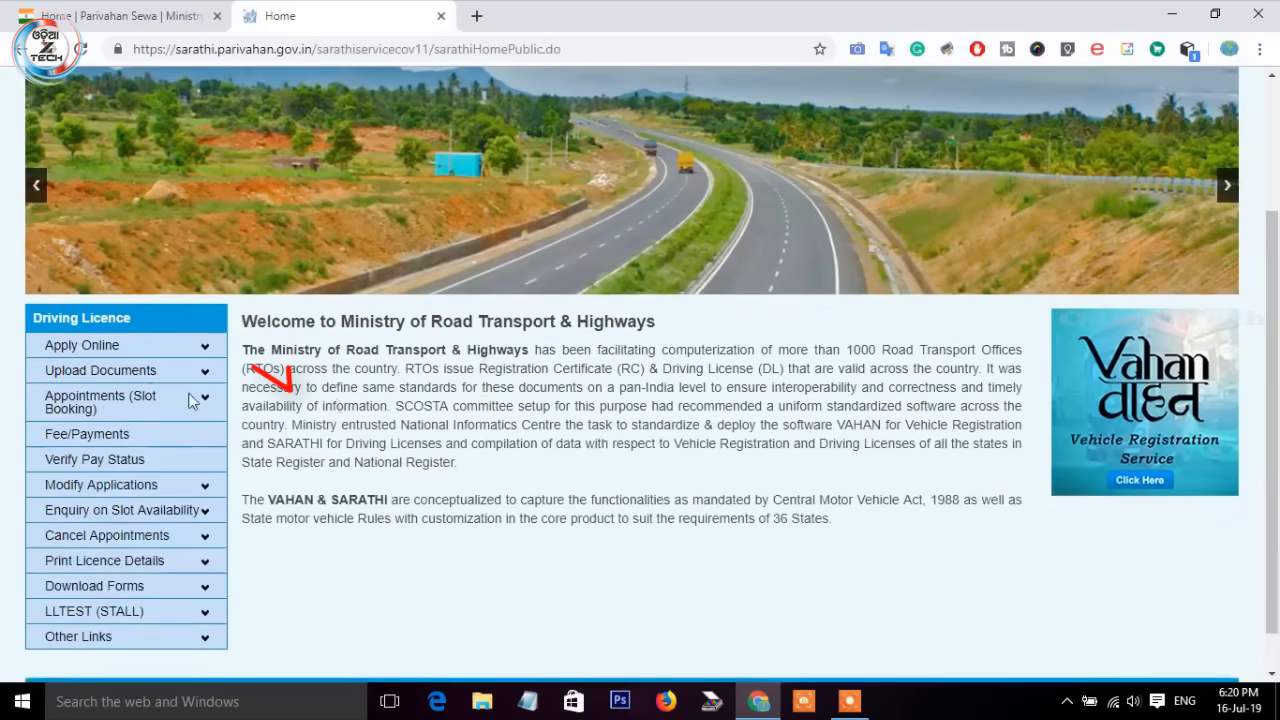
pyautogui.click(118, 349)
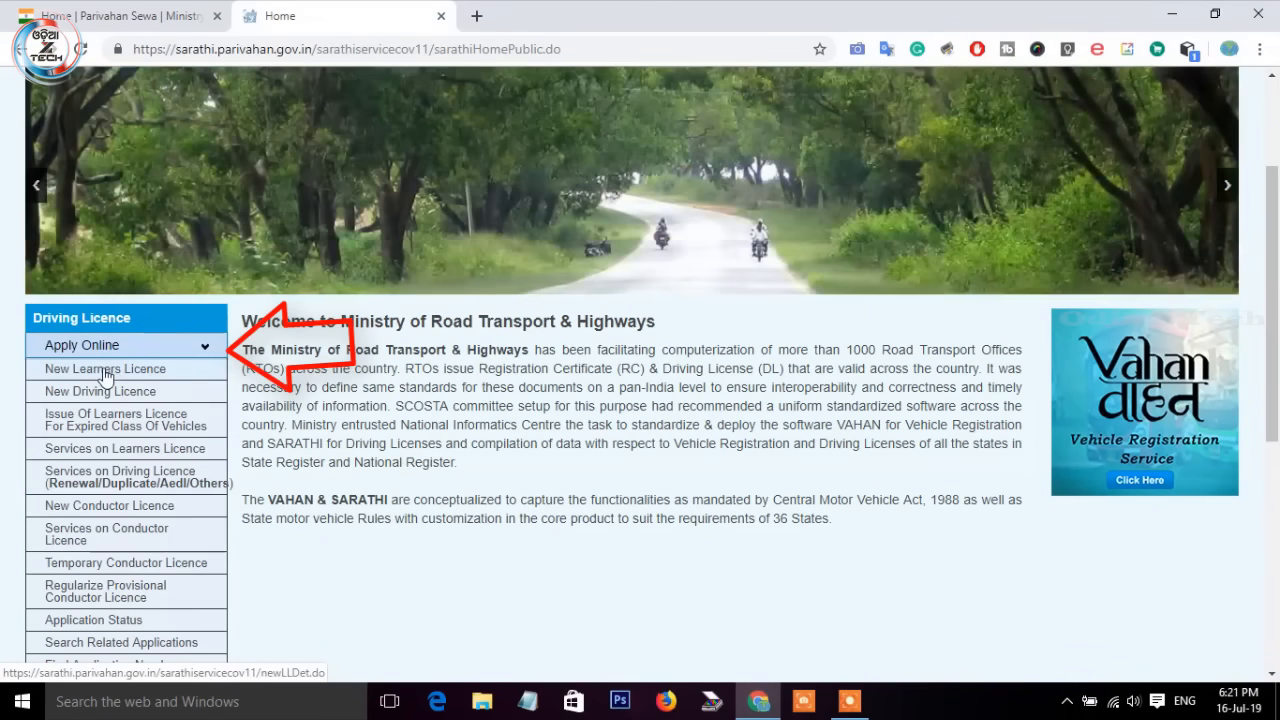
pyautogui.click(108, 371)
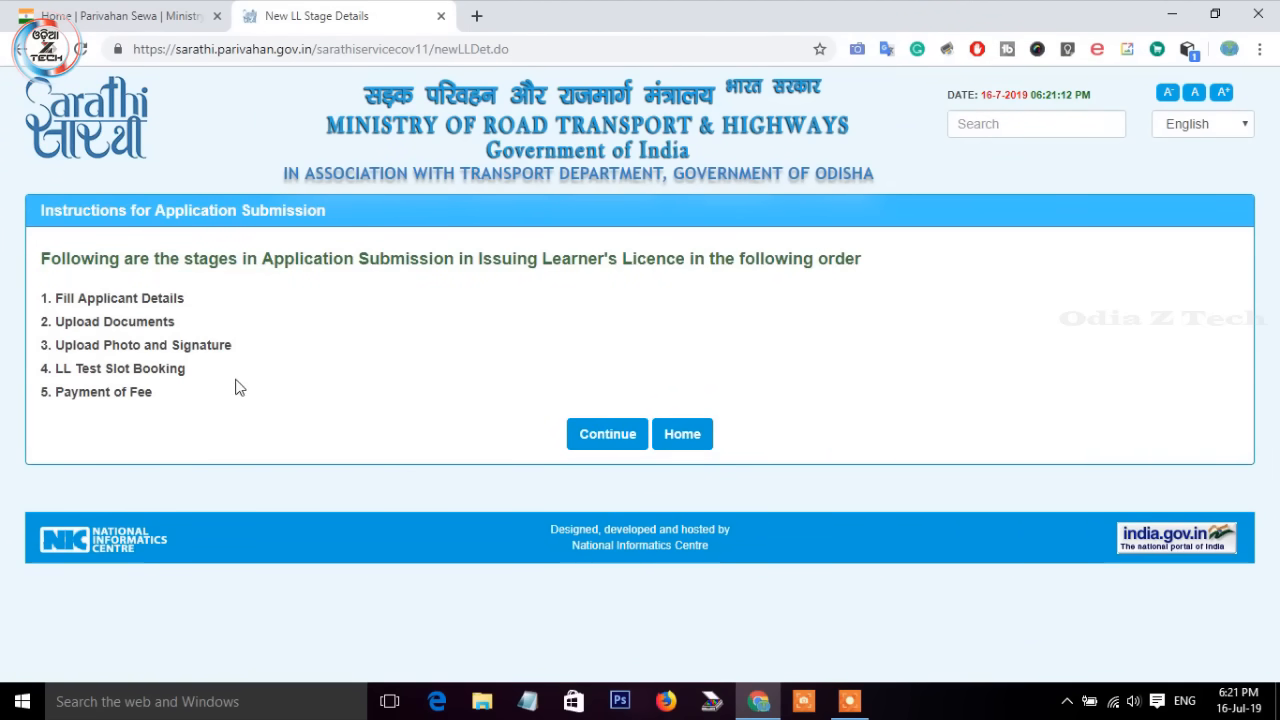
# Step: Continue and submit as an applicant who does not hold a Driving or Learner Licence
pyautogui.click(595, 434)
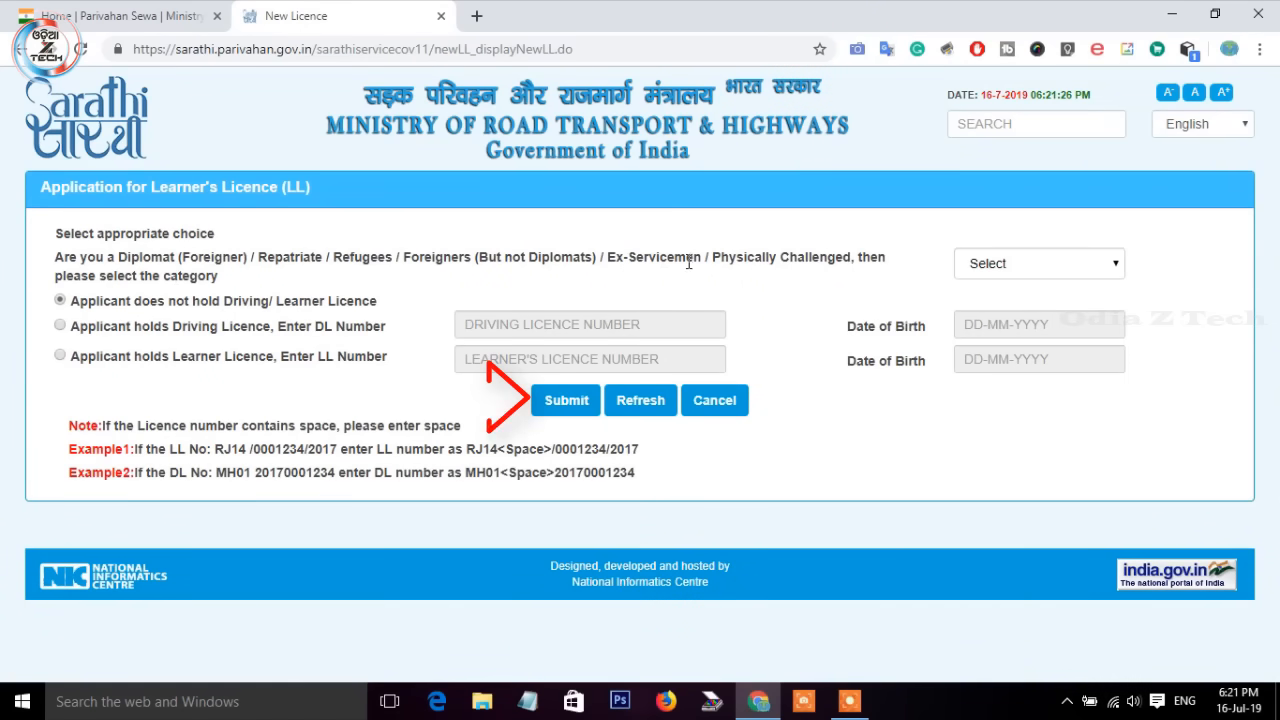
pyautogui.click(563, 409)
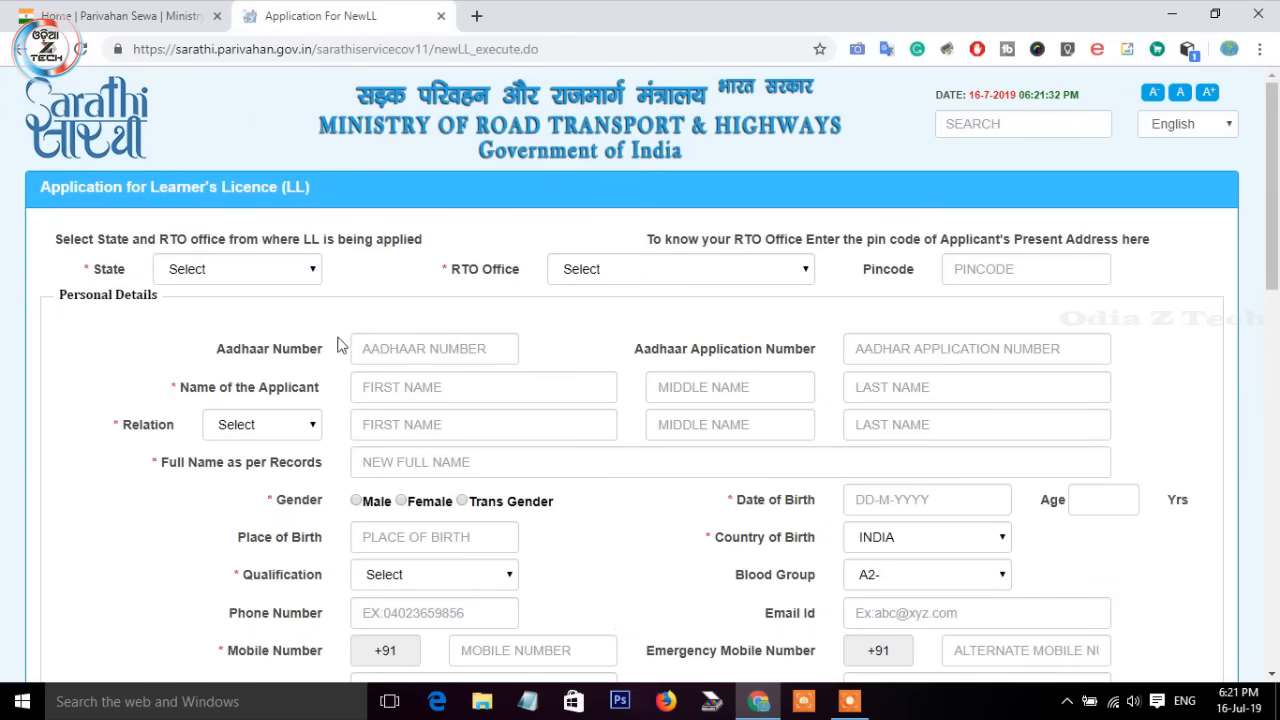
# Step: Set State to Odisha and RTO Office to RTO,BALASORE -- OD01
pyautogui.click(285, 273)
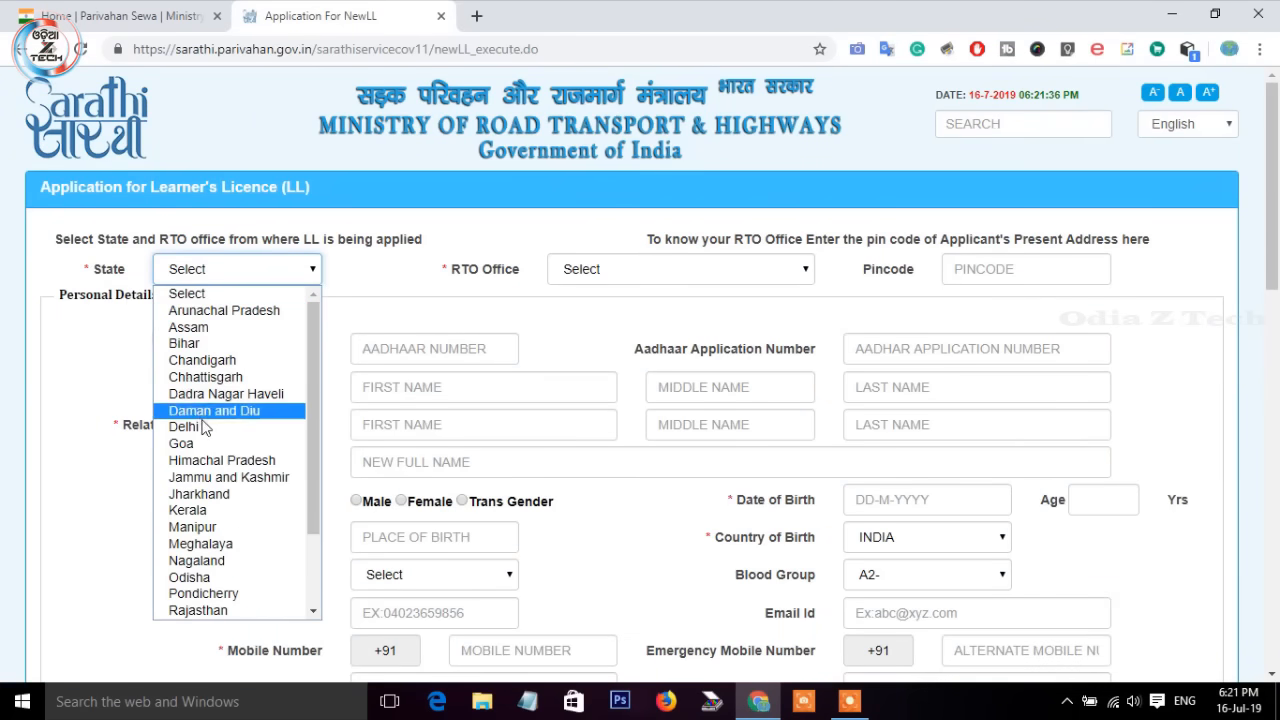
pyautogui.scroll(-2, 230, 430)
pyautogui.click(208, 478)
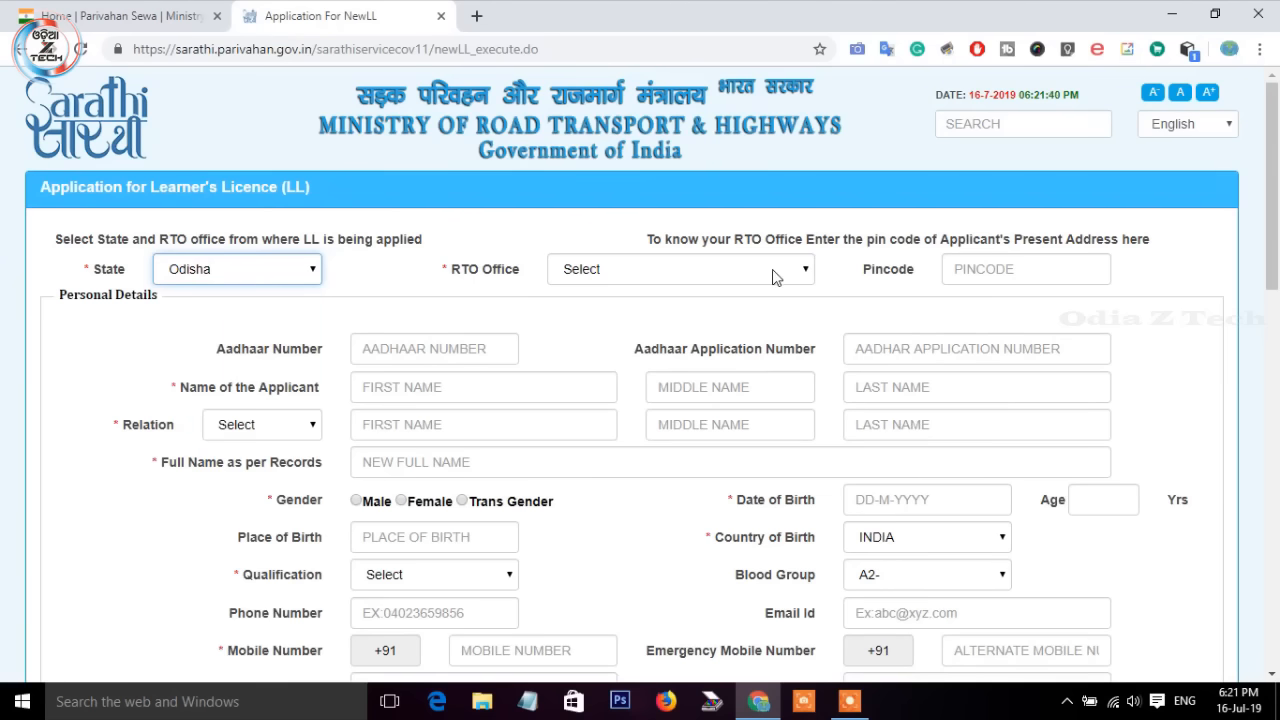
pyautogui.click(660, 272)
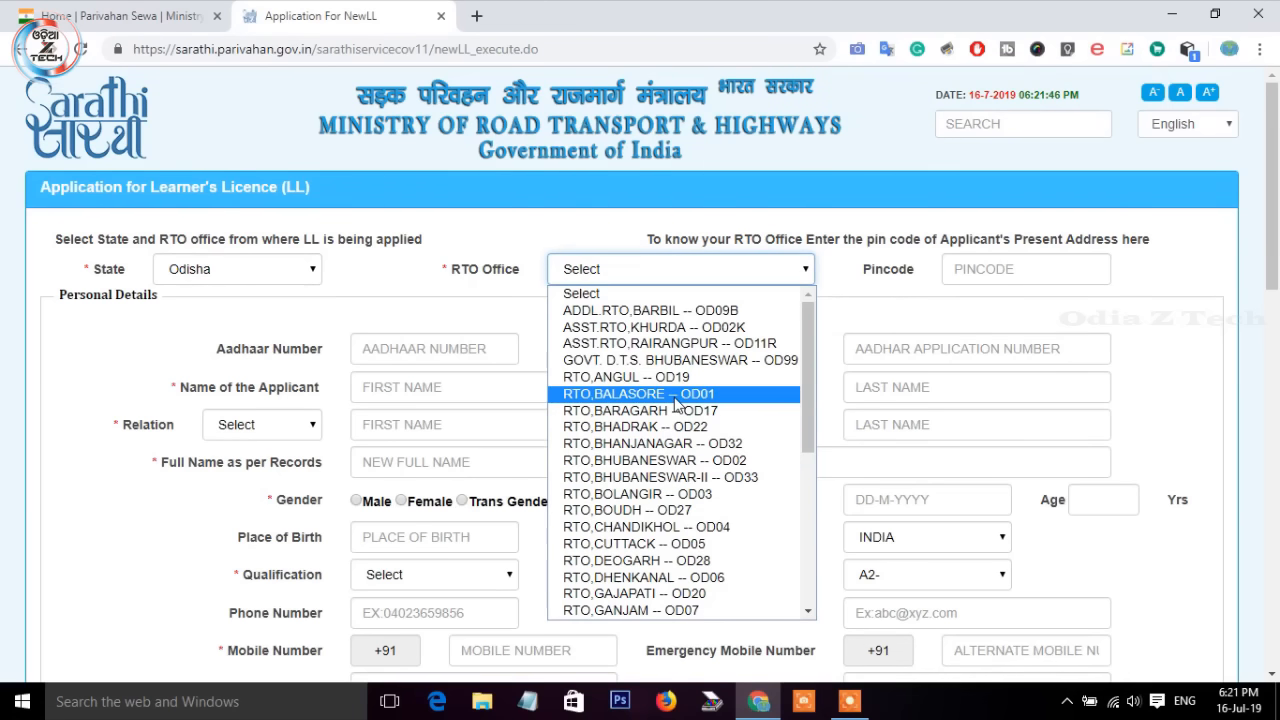
pyautogui.click(675, 395)
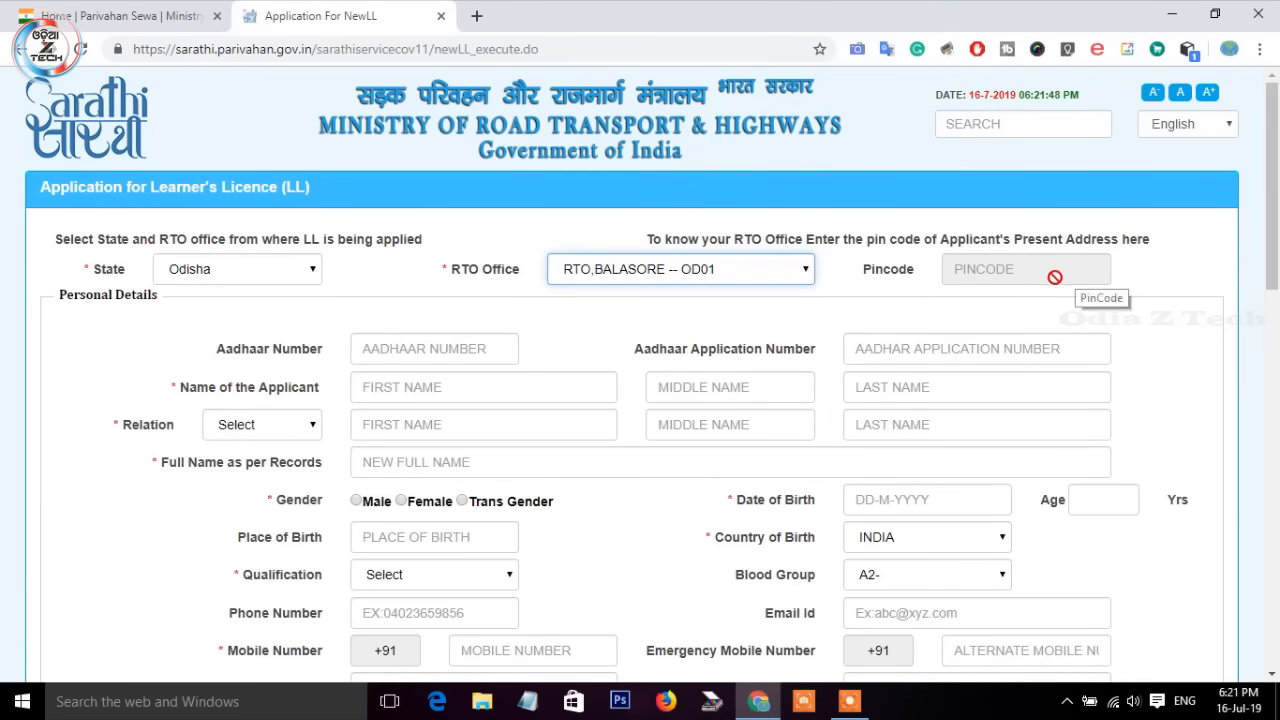
# Step: Enter the applicant's Aadhaar number and first, middle and last names
pyautogui.click(457, 360)
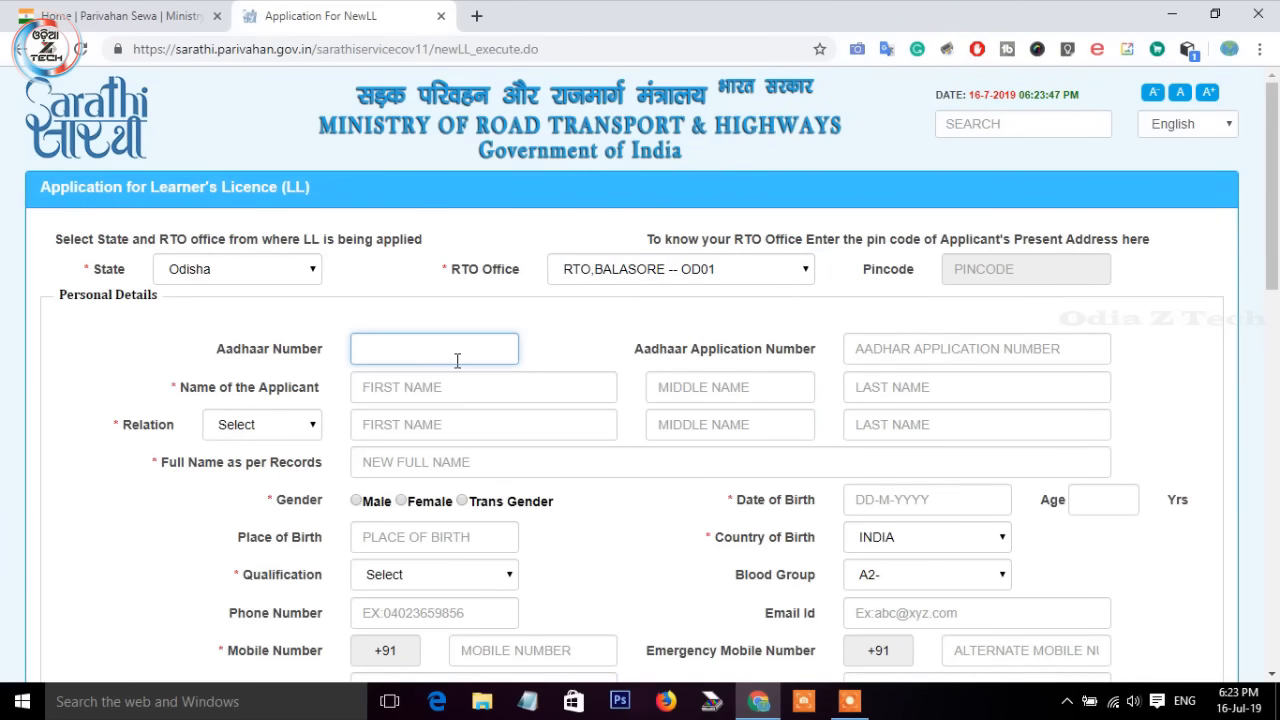
pyautogui.write('9')
pyautogui.write('??')
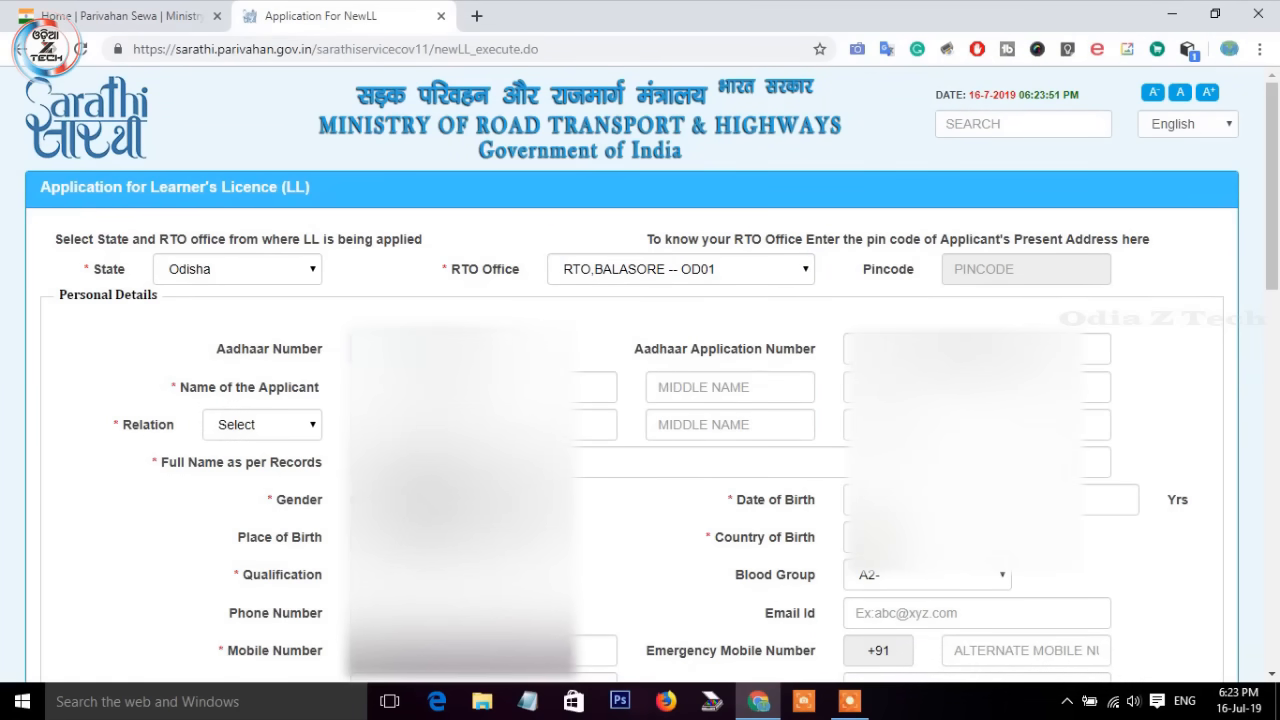
pyautogui.click(940, 350)
pyautogui.click(480, 388)
pyautogui.click(662, 386)
pyautogui.write('KUMAR')
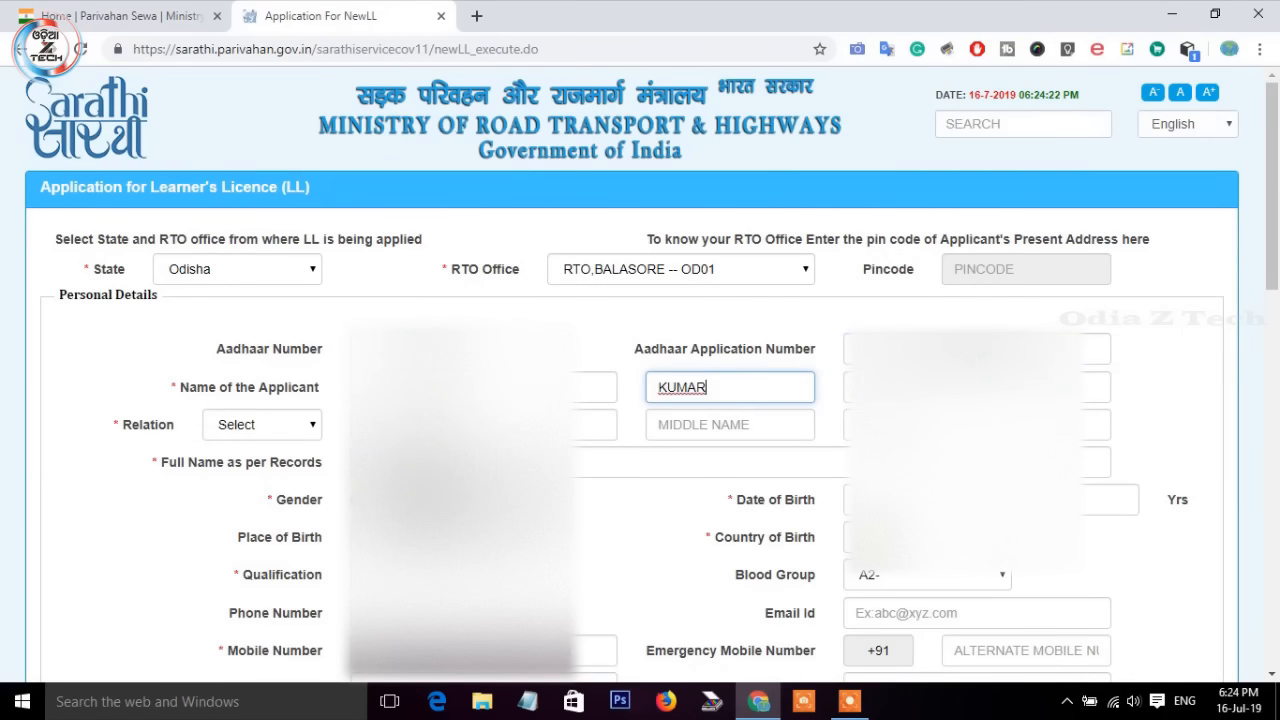
pyautogui.press('Tab')
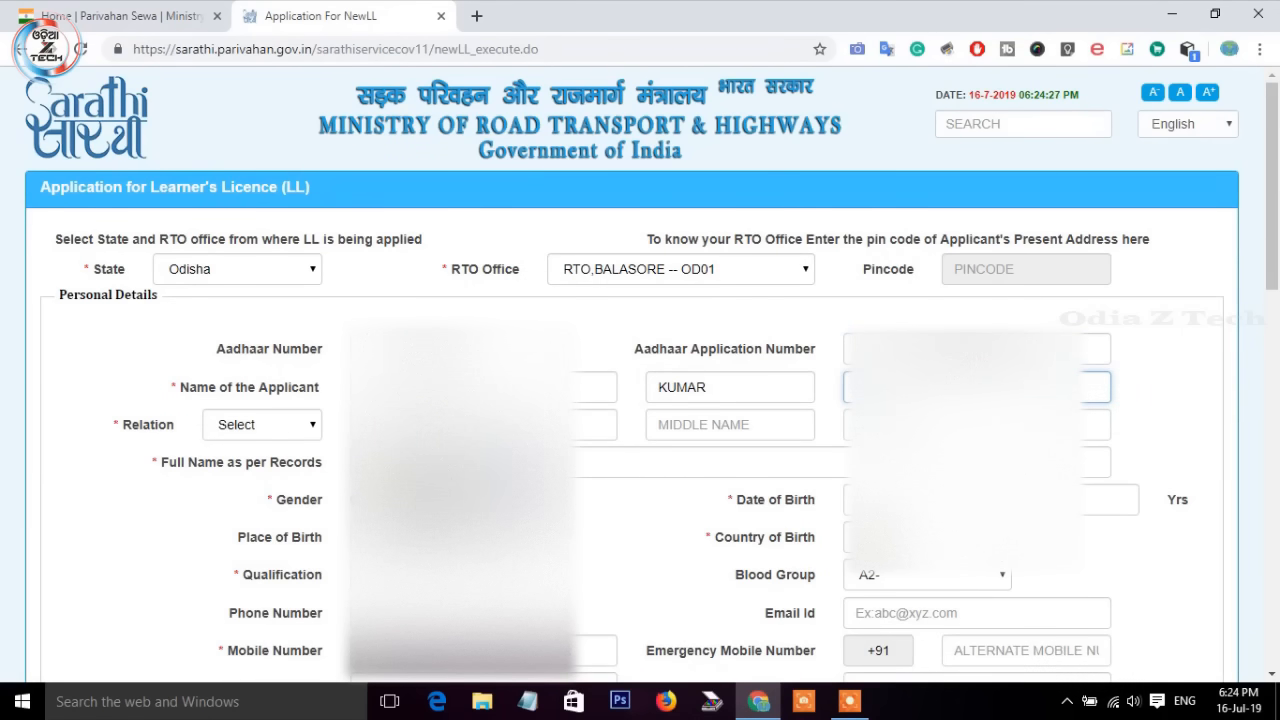
# Step: Set Relation to Father, enter the father's name, and select the applicant's gender
pyautogui.click(257, 424)
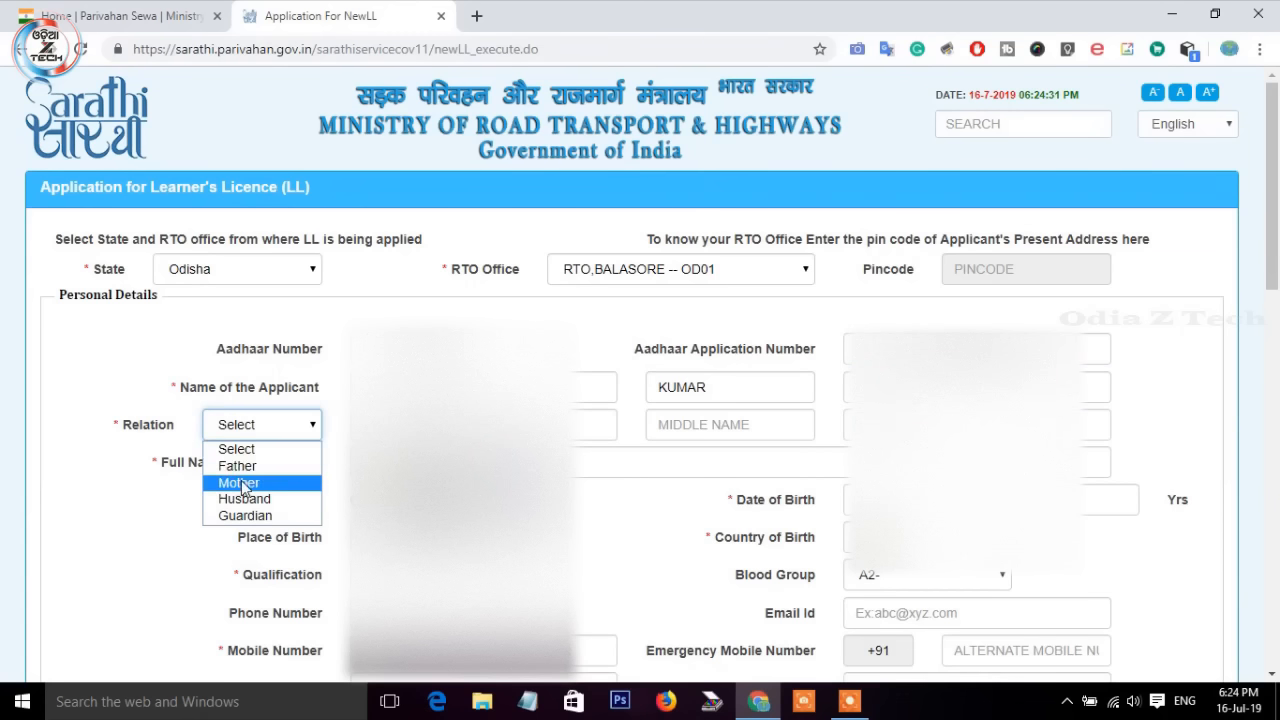
pyautogui.click(240, 467)
pyautogui.press('Tab')
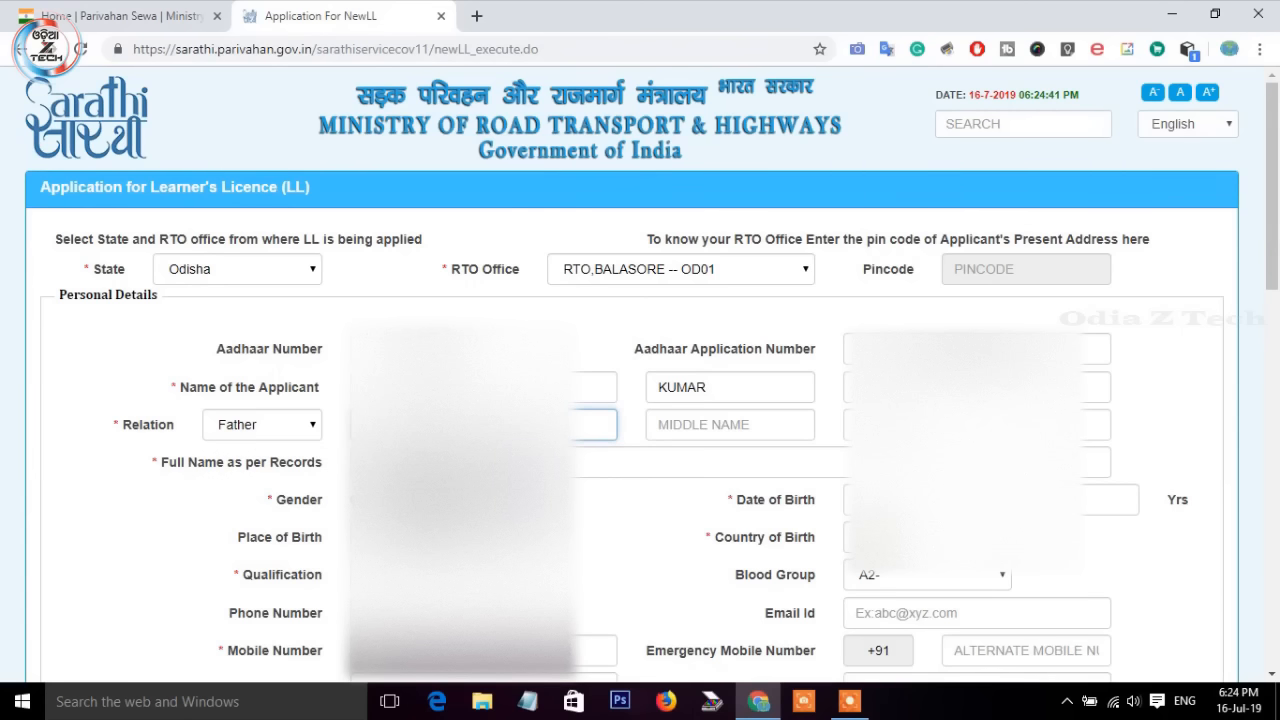
pyautogui.press('Tab')
pyautogui.write('KUMAR')
pyautogui.press('Tab')
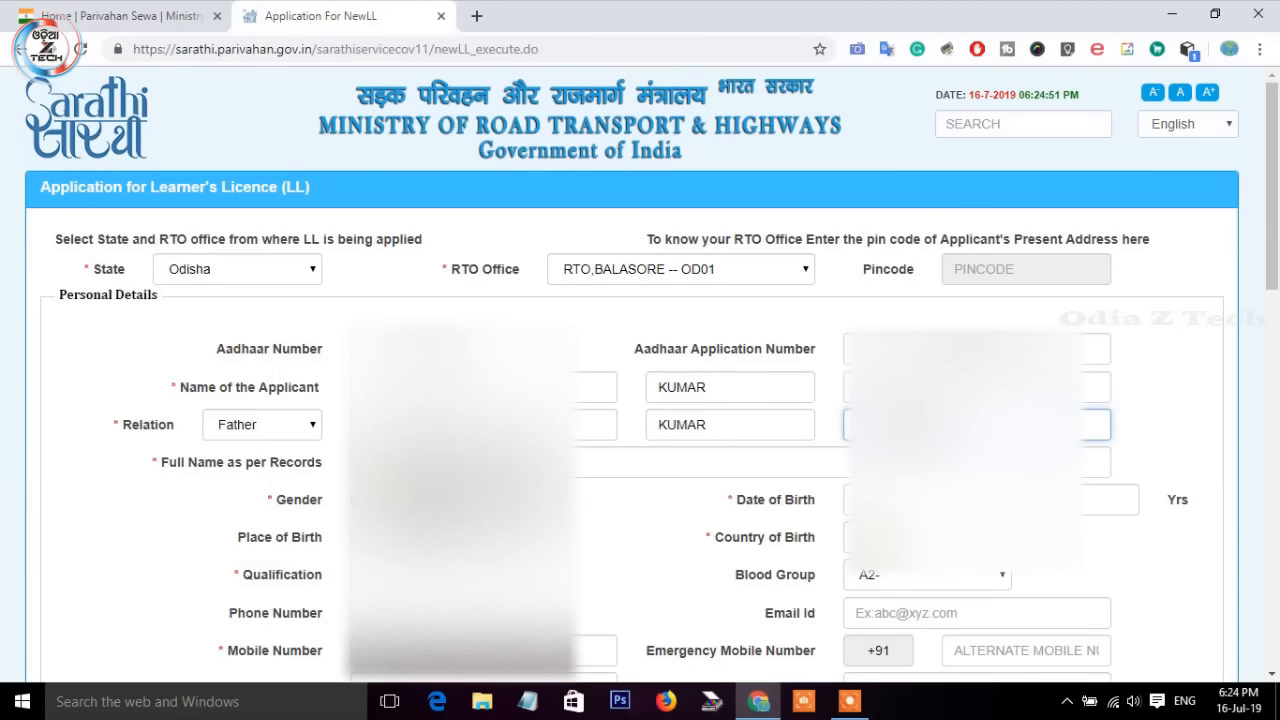
pyautogui.click(355, 501)
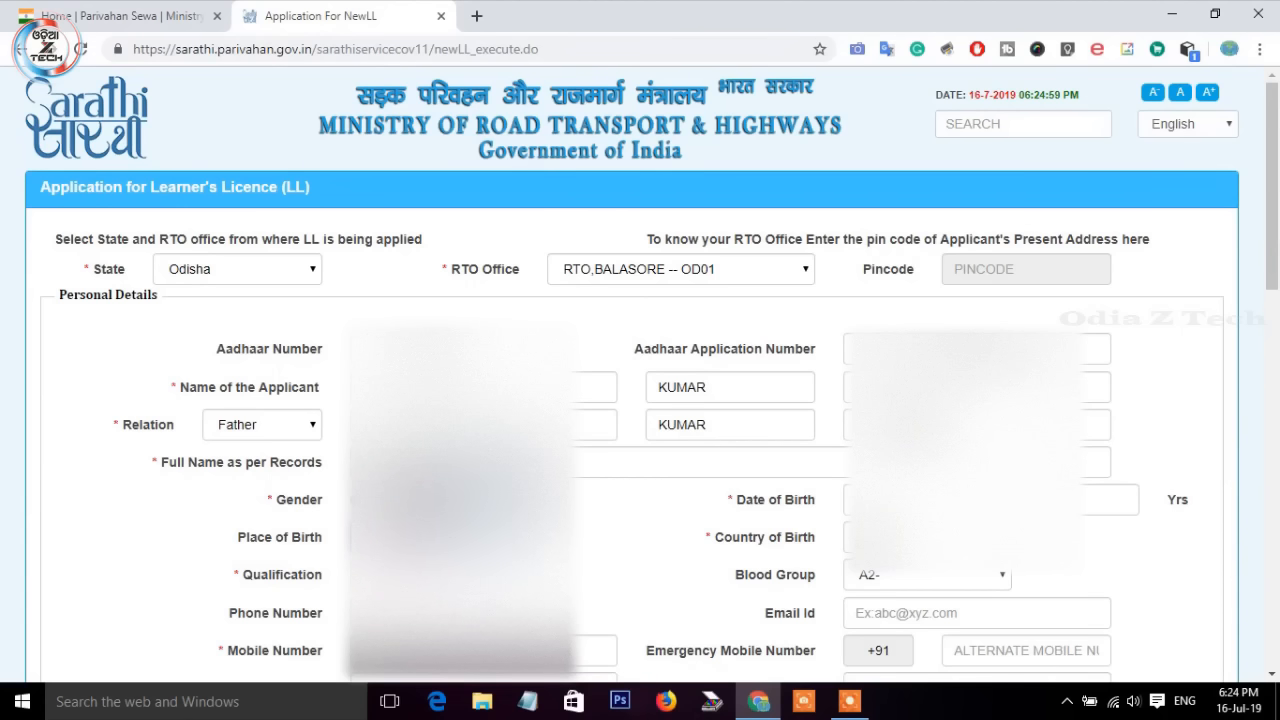
pyautogui.click(1086, 512)
# Step: Set the date of birth to a day in April 1993, giving age 26
pyautogui.click(1005, 289)
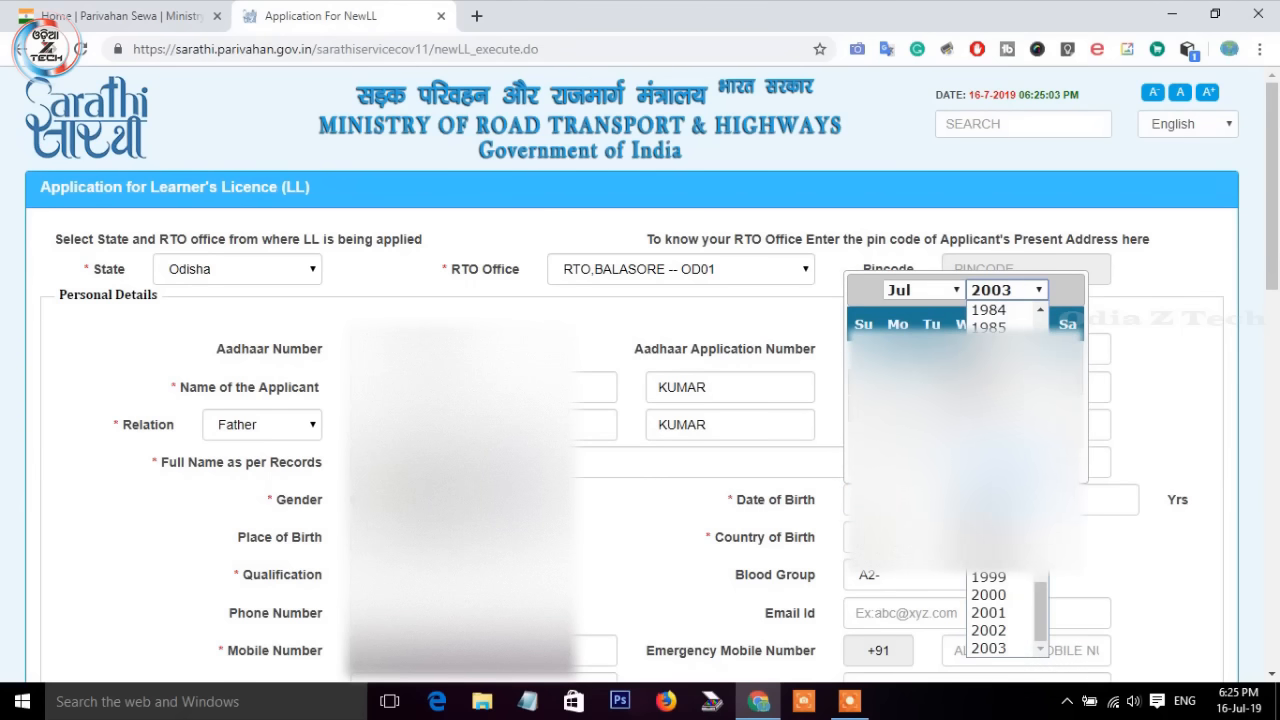
pyautogui.click(990, 470)
pyautogui.click(932, 291)
pyautogui.click(912, 363)
pyautogui.click(935, 400)
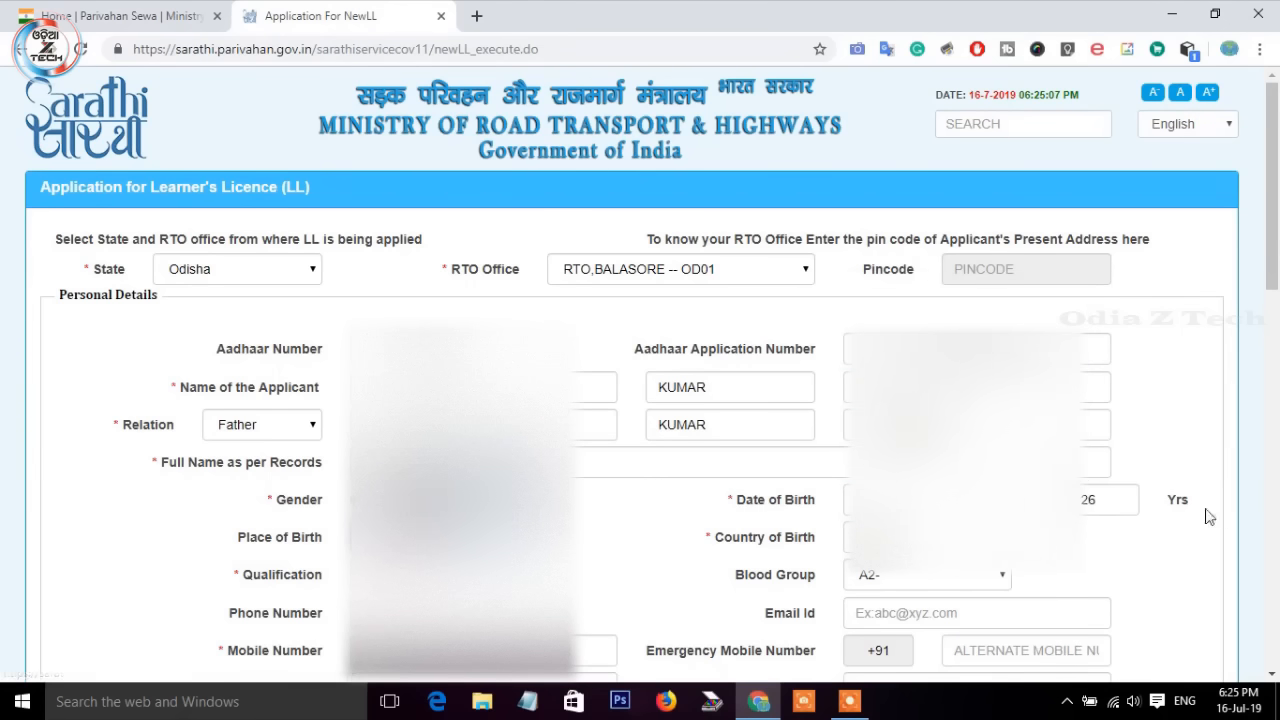
# Step: Choose the qualification and blood group, then enter the e-mail, mobile and emergency mobile numbers
pyautogui.scroll(-1, 613, 520)
pyautogui.click(480, 481)
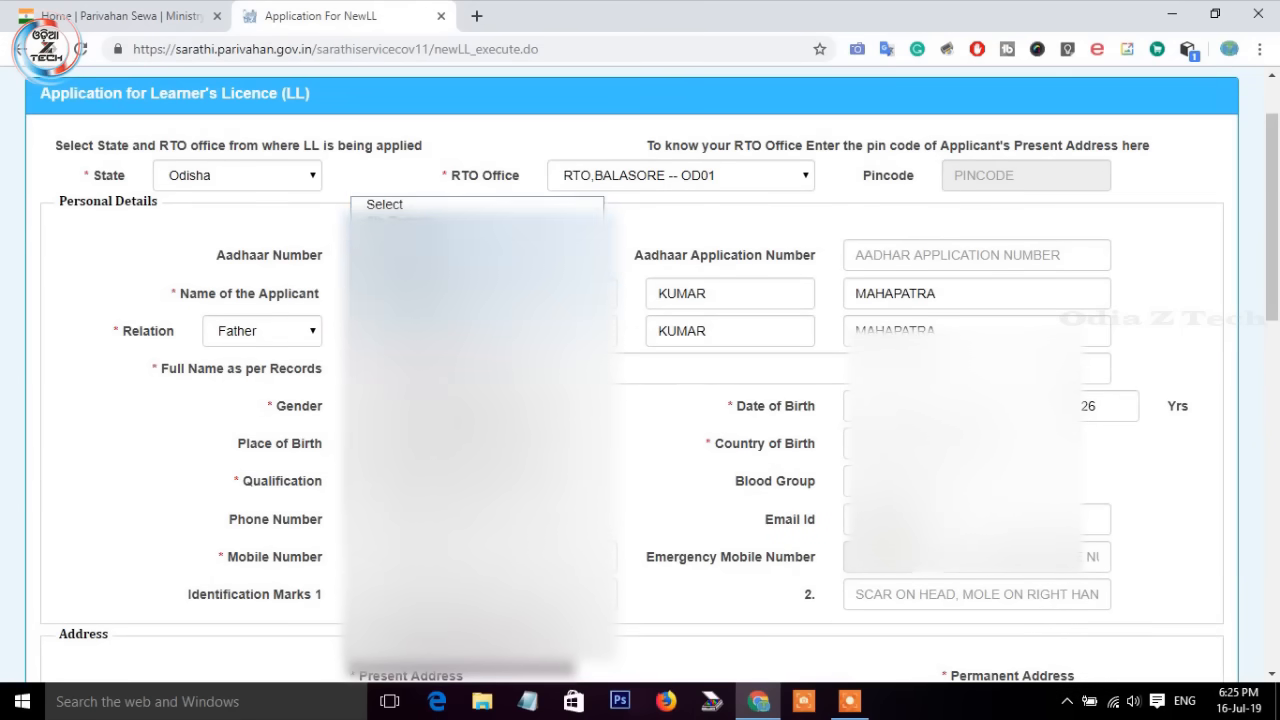
pyautogui.click(440, 290)
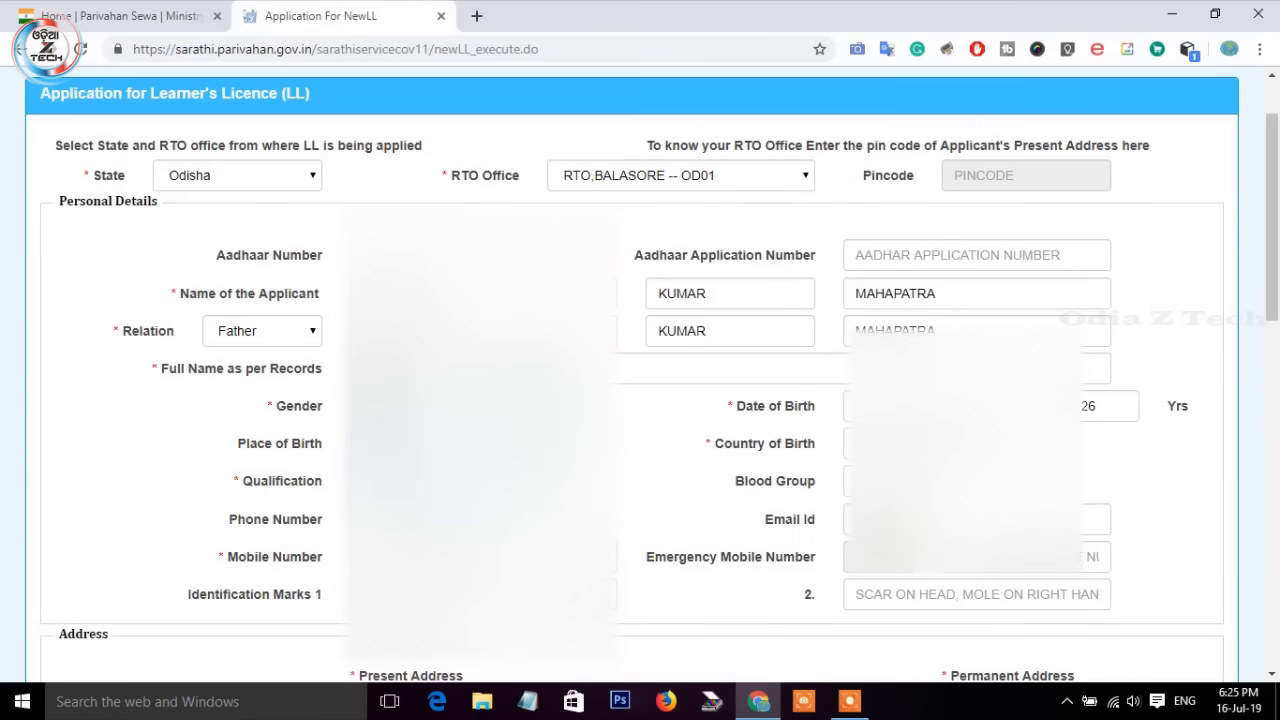
pyautogui.click(920, 481)
pyautogui.click(894, 224)
pyautogui.click(920, 520)
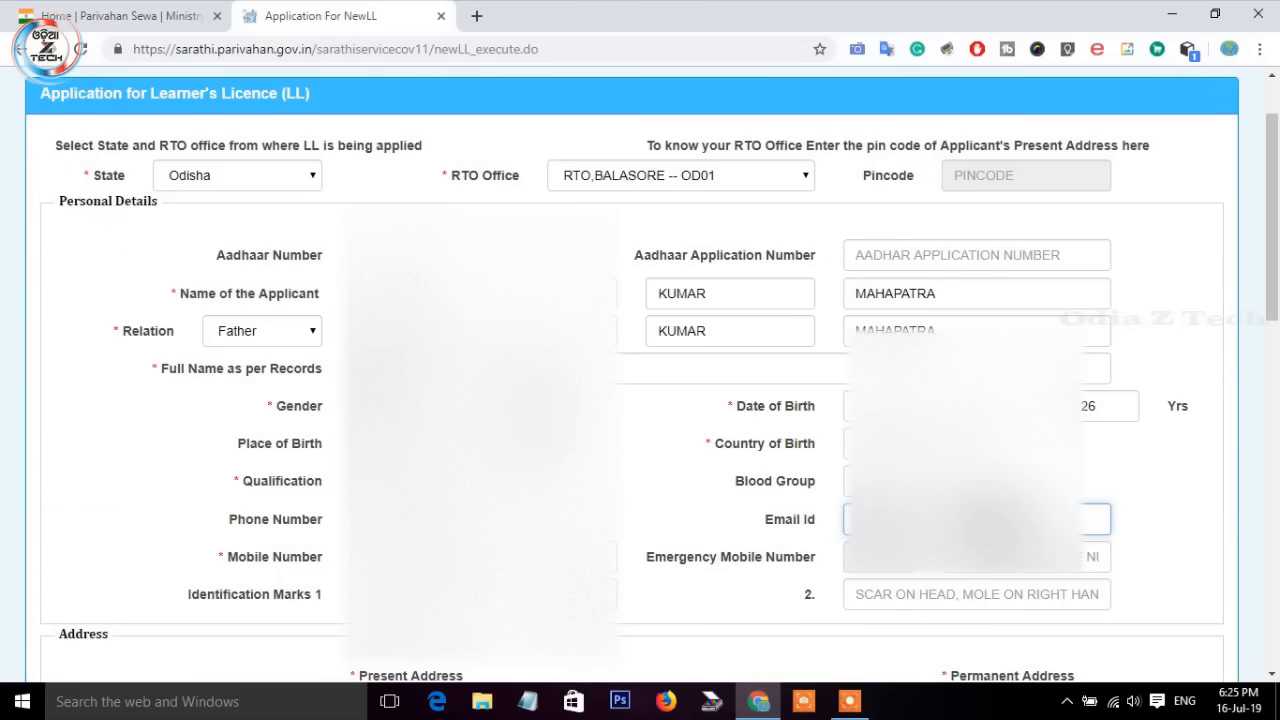
pyautogui.press('Tab')
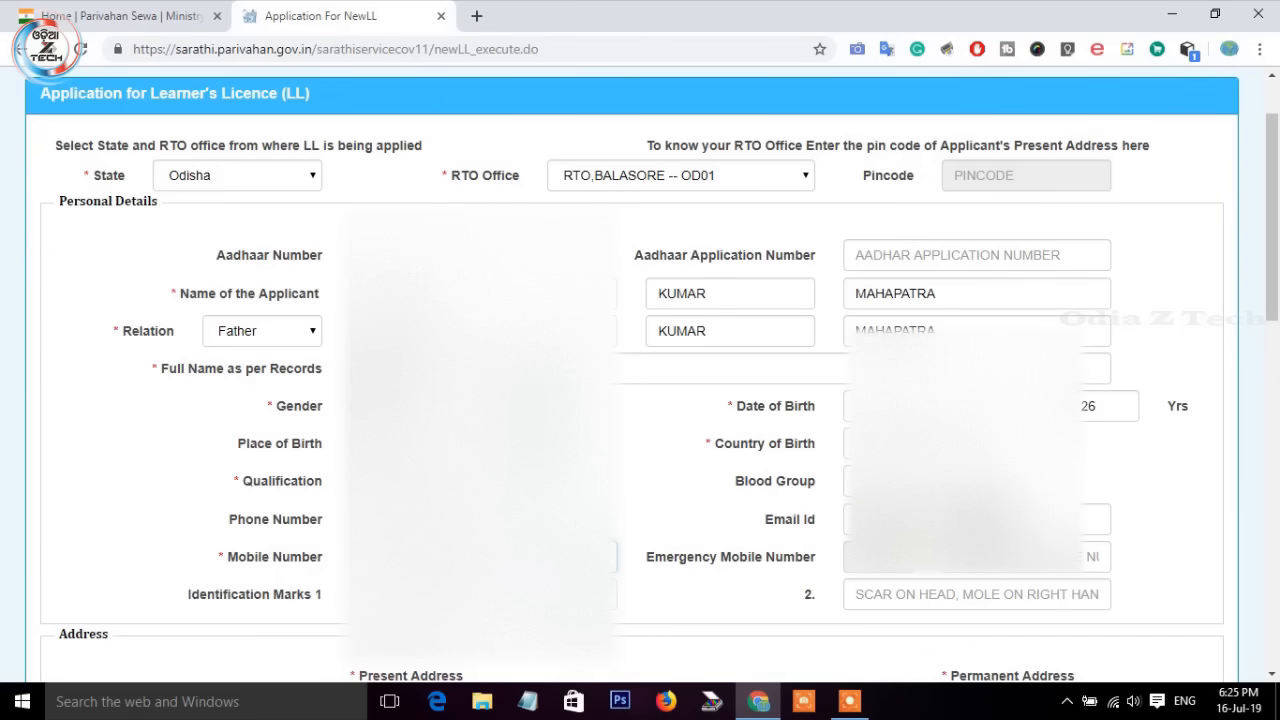
pyautogui.press('Tab')
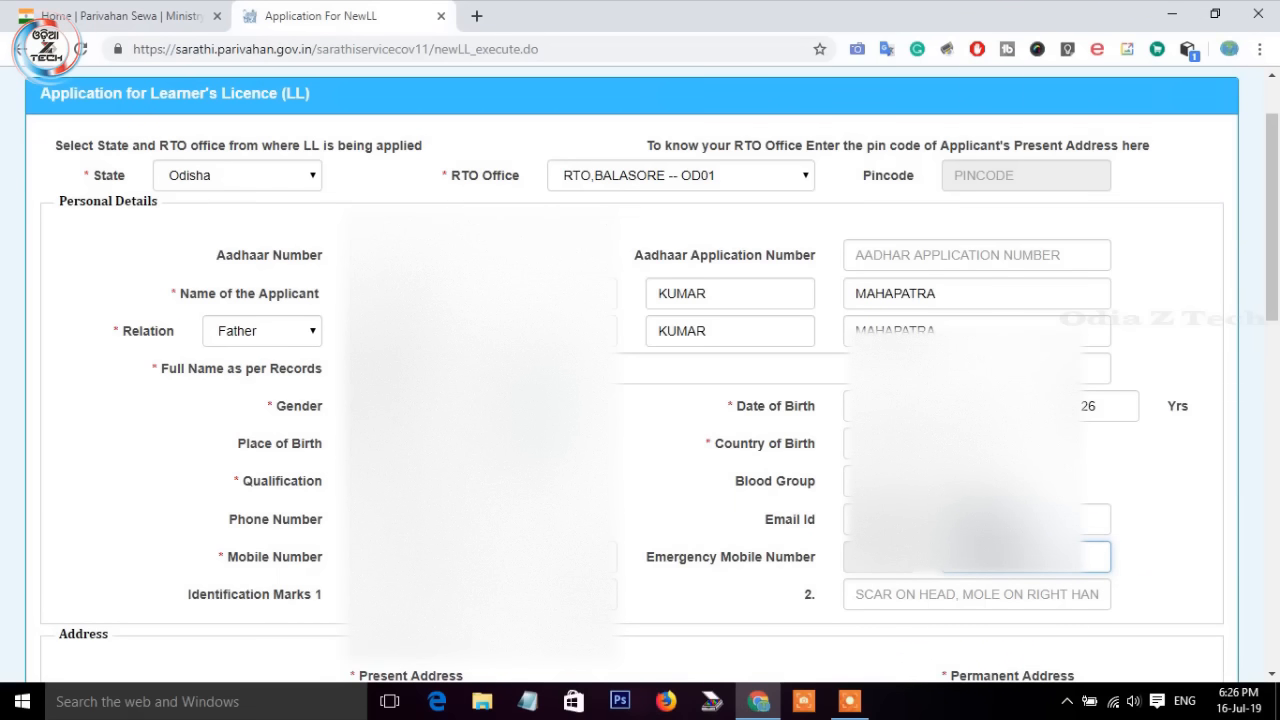
# Step: Enter identification marks 'BLACK MOLE ON MY HEAD' and 'BLACK MOLE ON MY FACE'
pyautogui.scroll(-1, 203, 497)
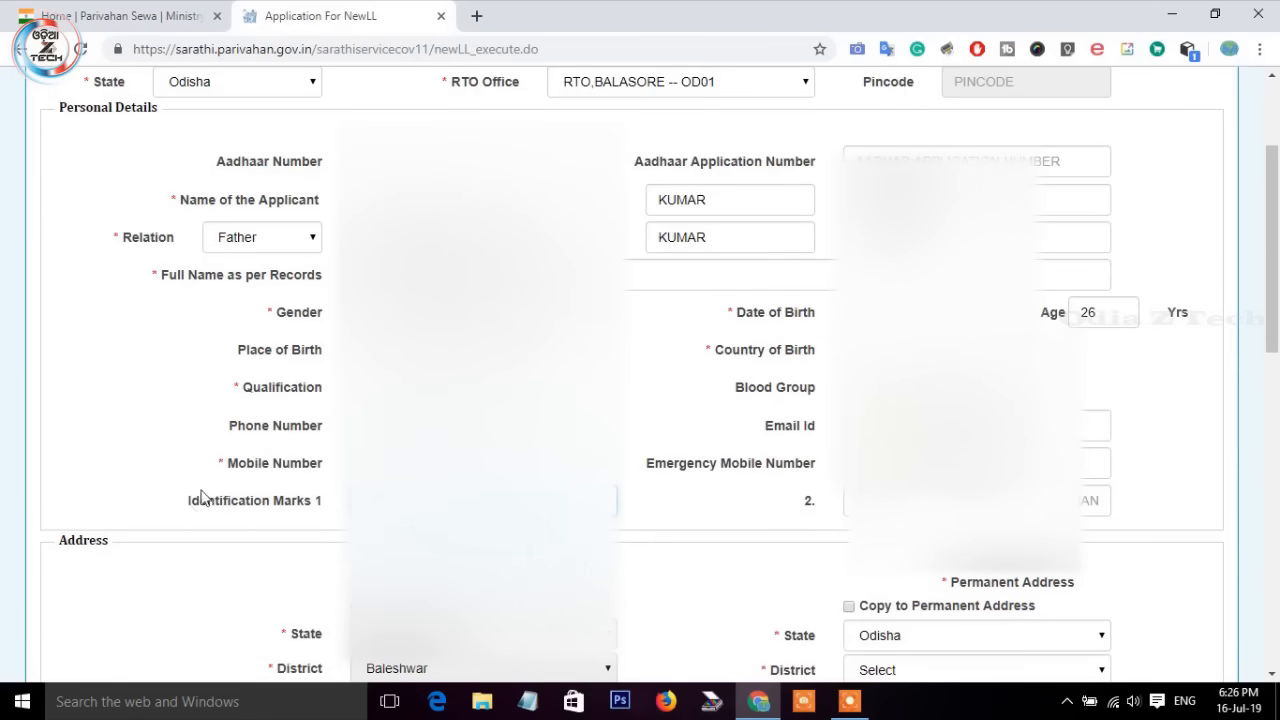
pyautogui.click(438, 508)
pyautogui.write('B')
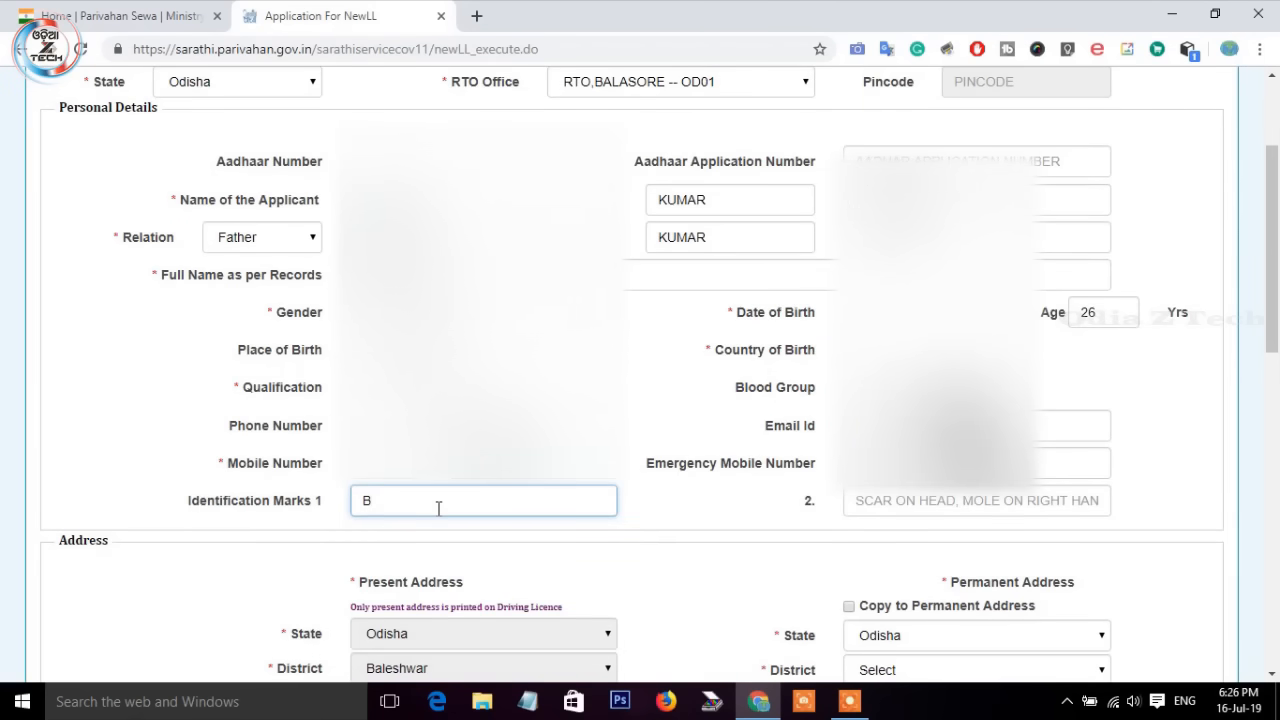
pyautogui.write('LACK MOLE ON MY H')
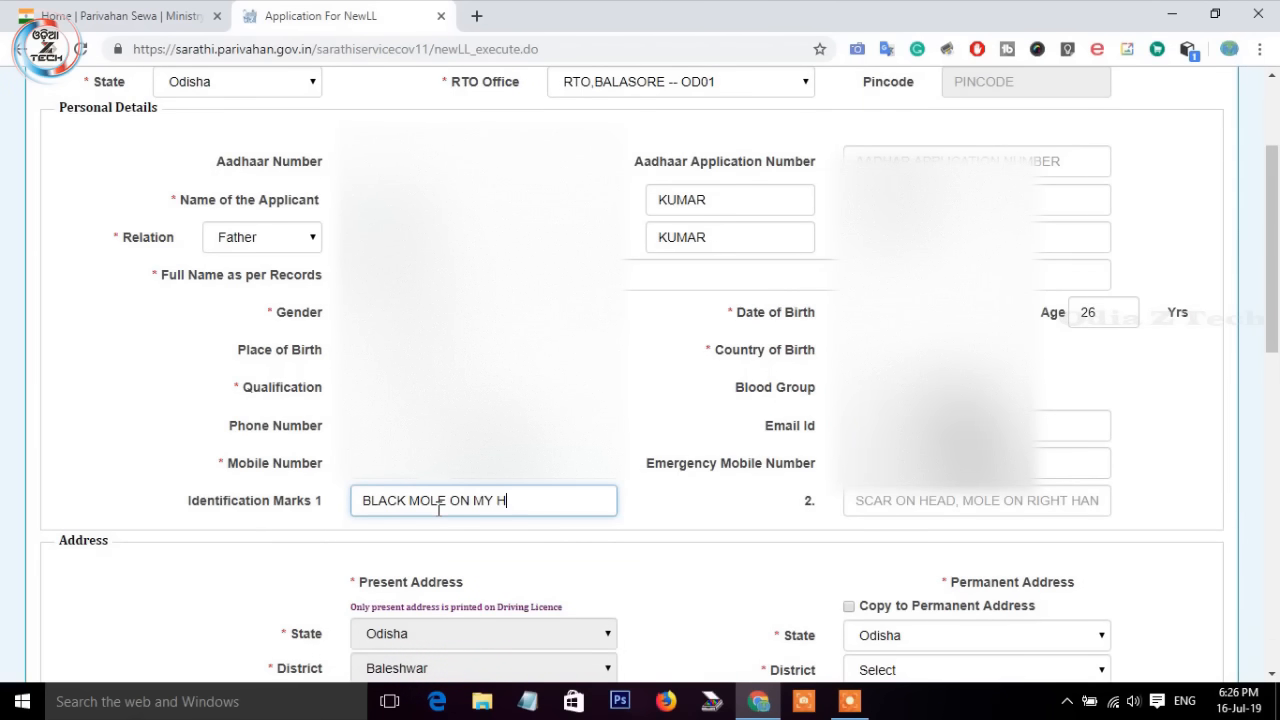
pyautogui.write('EAD')
pyautogui.click(920, 503)
pyautogui.write('BLACK ')
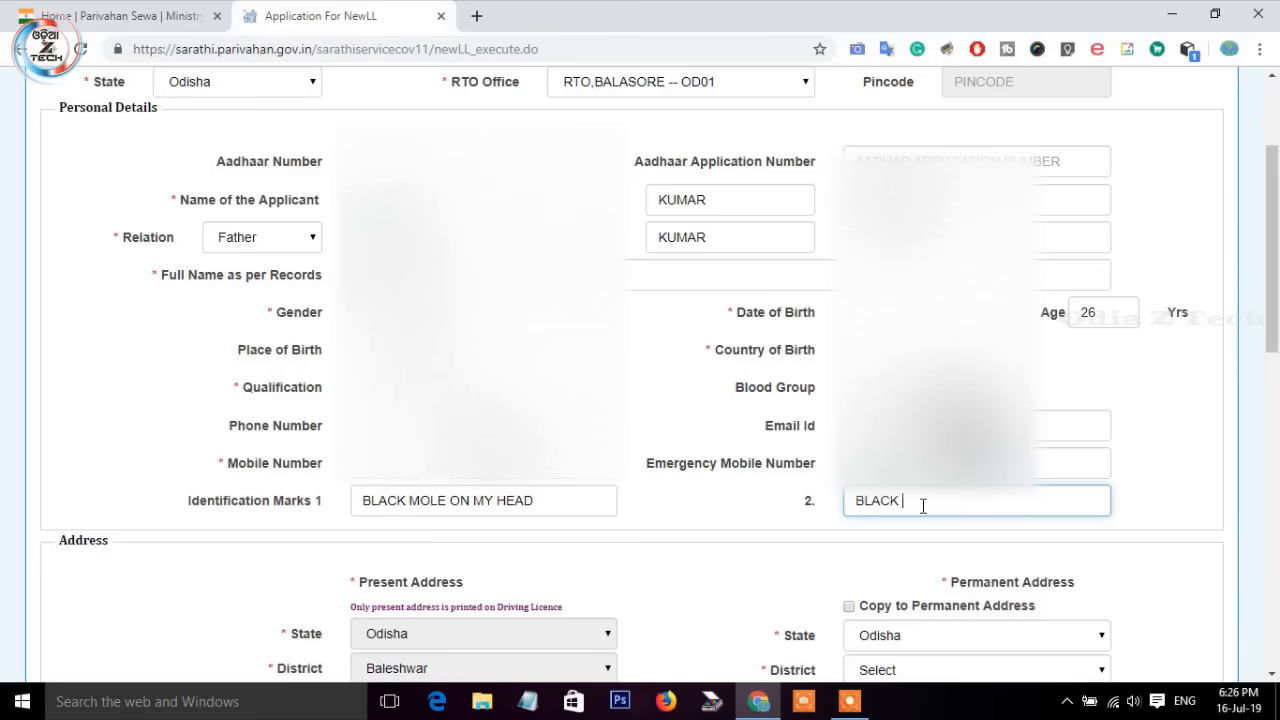
pyautogui.write('MOLE ON MY FACE')
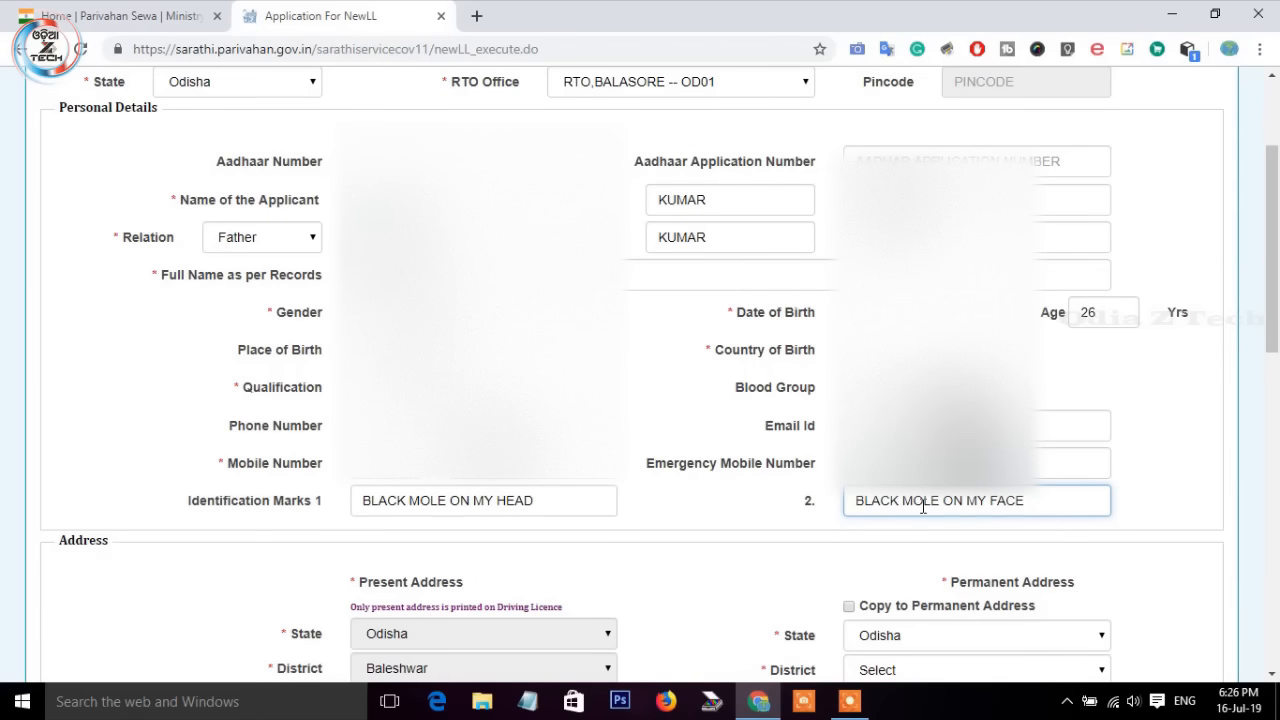
pyautogui.scroll(-3, 654, 486)
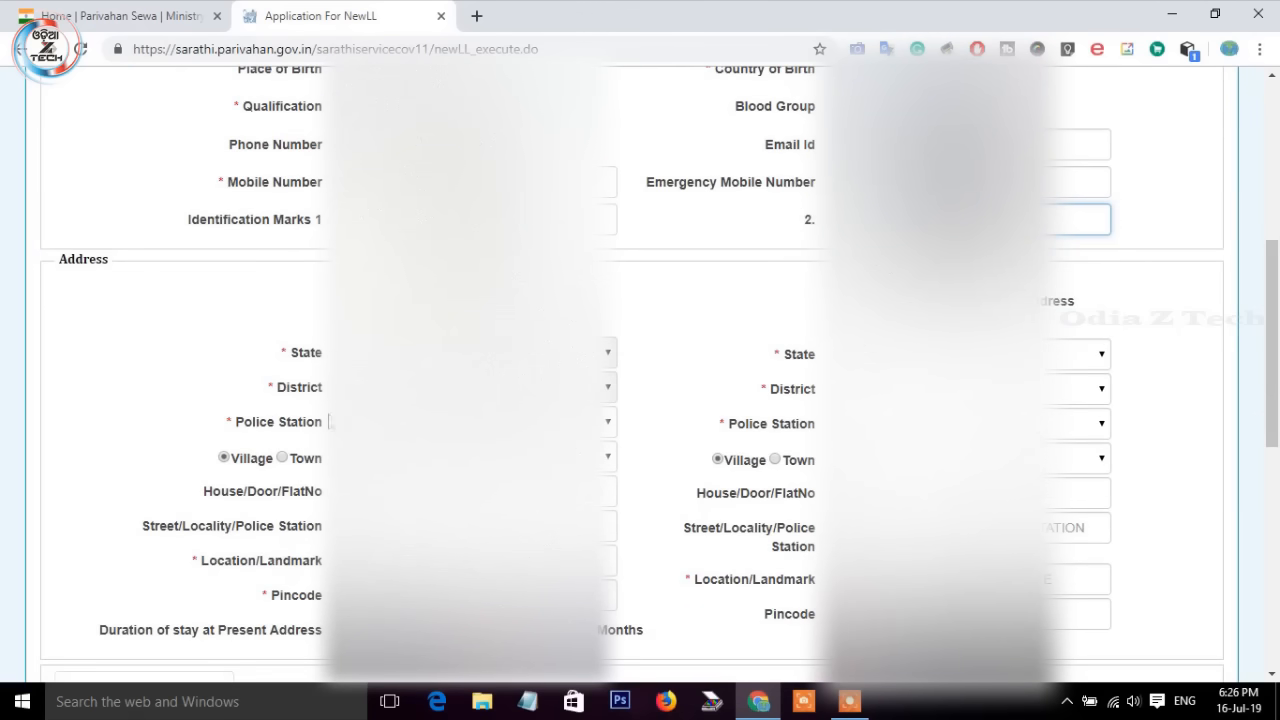
# Step: Select the applicant's village and enter the house number and pincode for the present address
pyautogui.click(500, 422)
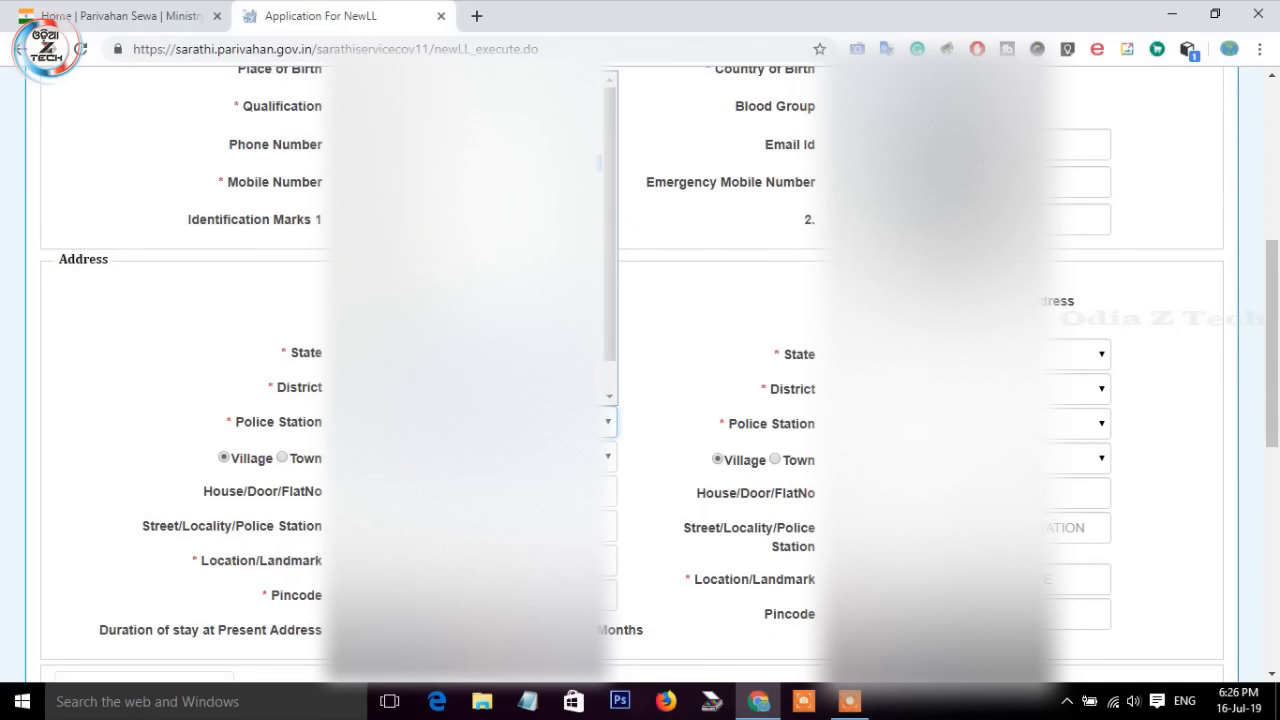
pyautogui.scroll(-1, 312, 378)
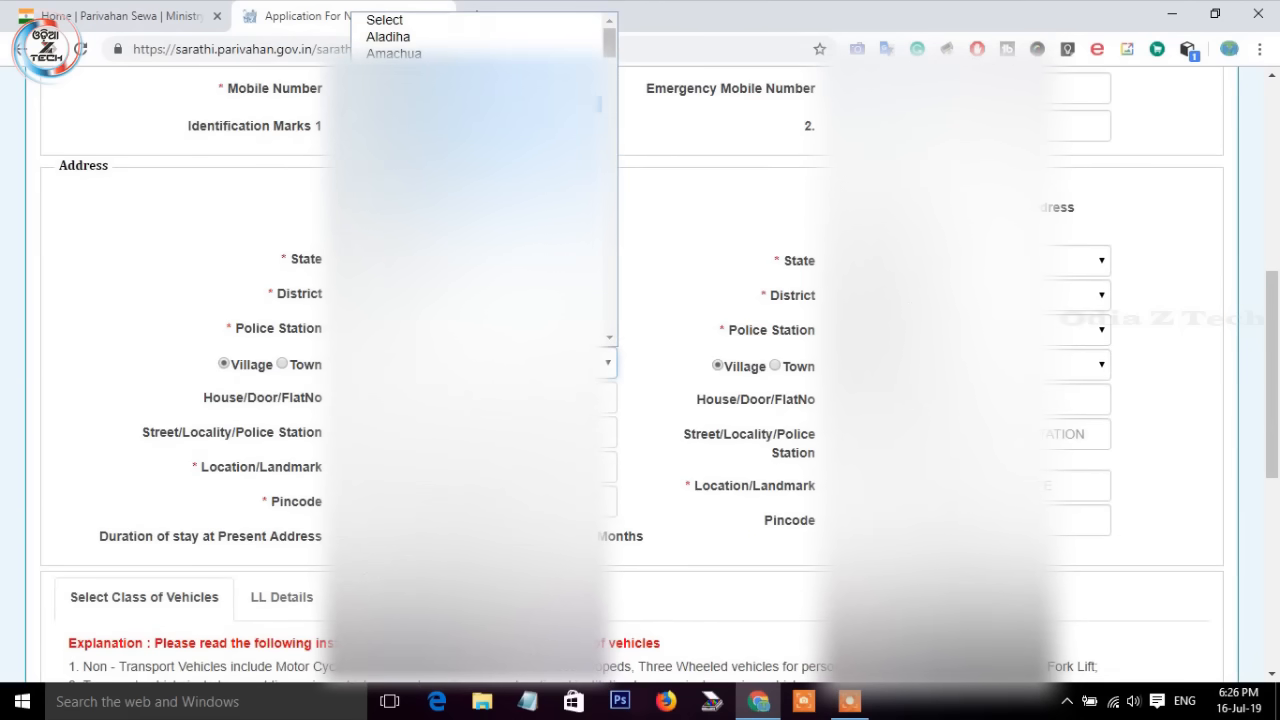
pyautogui.scroll(-2, 478, 204)
pyautogui.scroll(2, 478, 204)
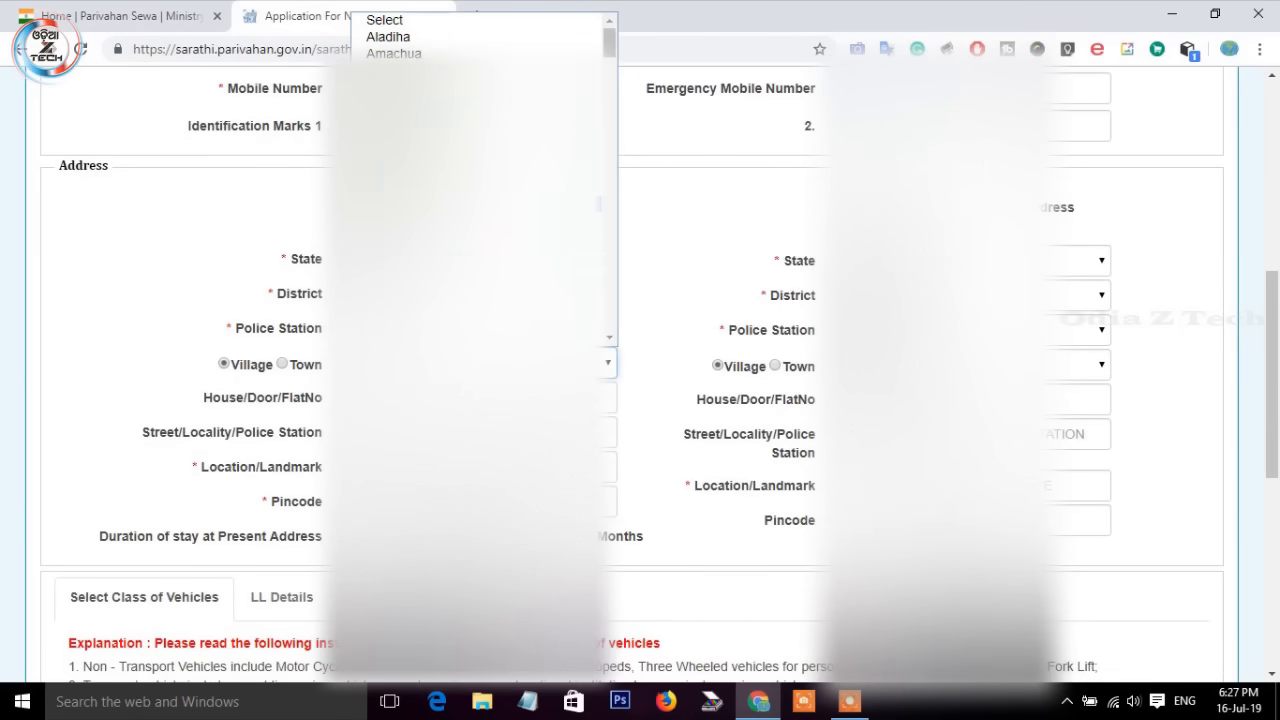
pyautogui.click(478, 187)
pyautogui.scroll(-1, 653, 354)
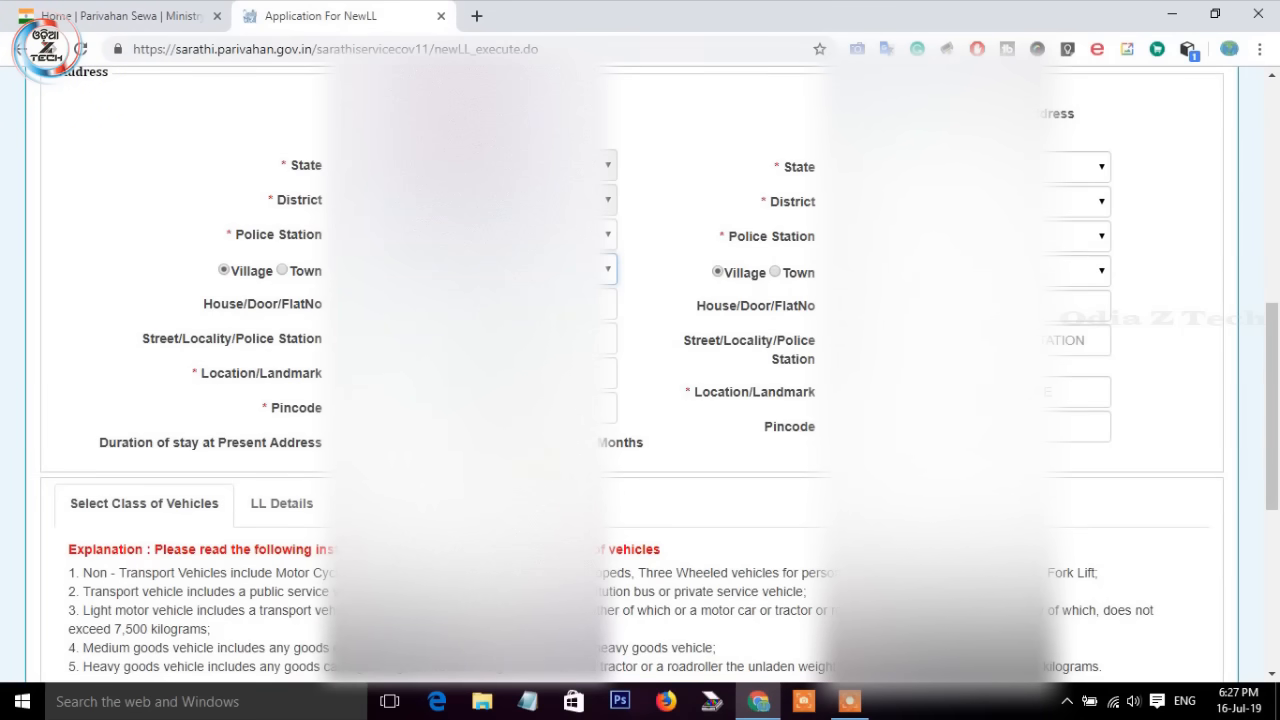
pyautogui.click(478, 304)
pyautogui.click(474, 408)
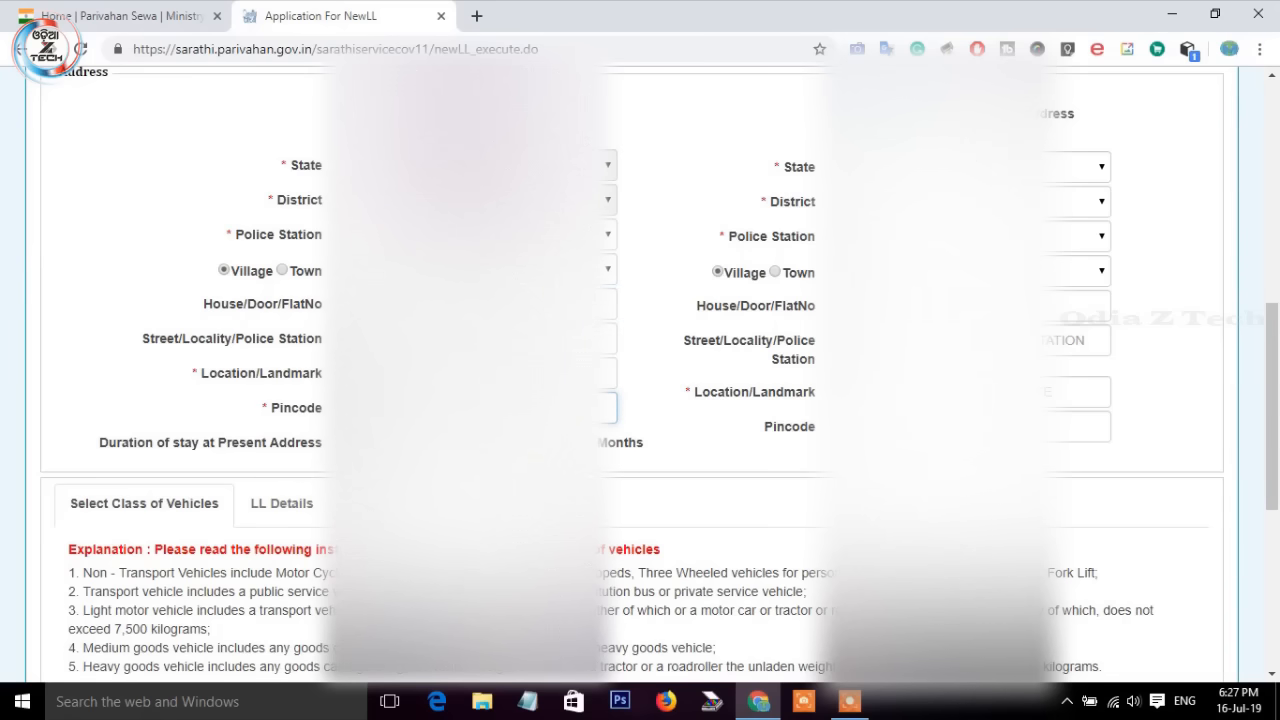
pyautogui.click(377, 443)
# Step: Add Motor Cycle with Gear (MCWG) and LMV-NT (LMV) to the selected vehicle classes
pyautogui.scroll(-3, 640, 400)
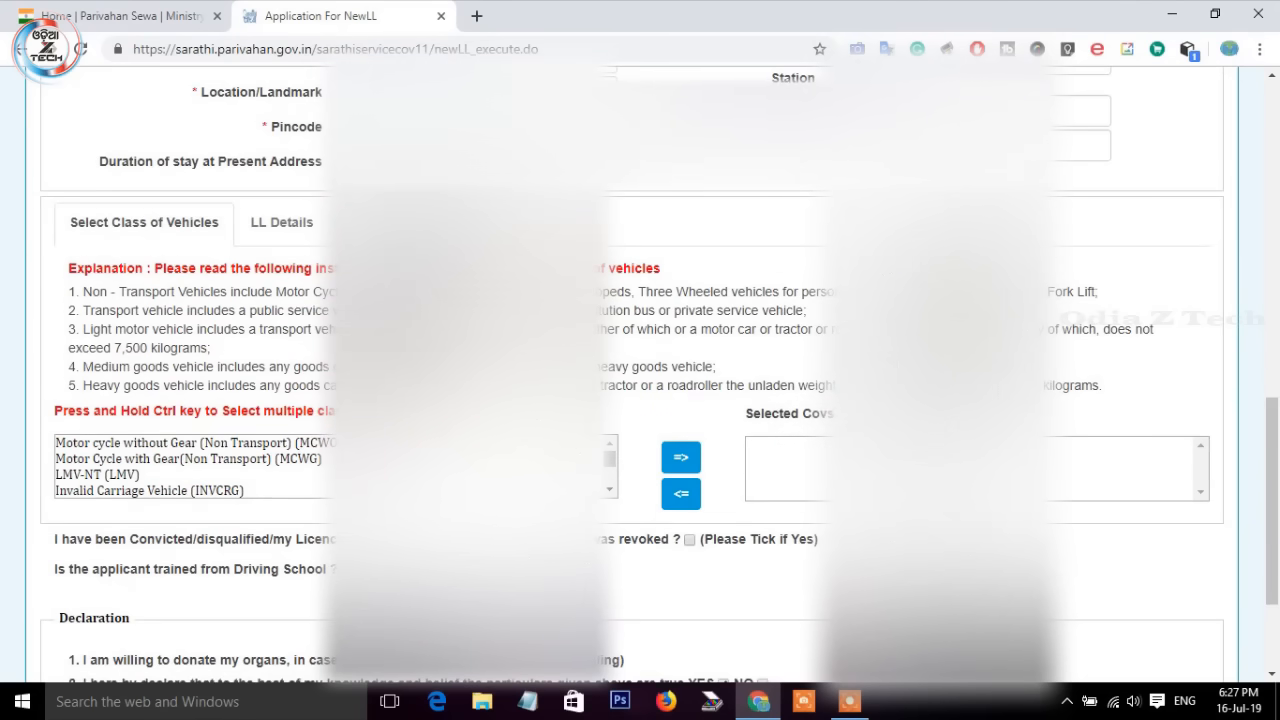
pyautogui.scroll(2, 635, 388)
pyautogui.scroll(-3, 636, 394)
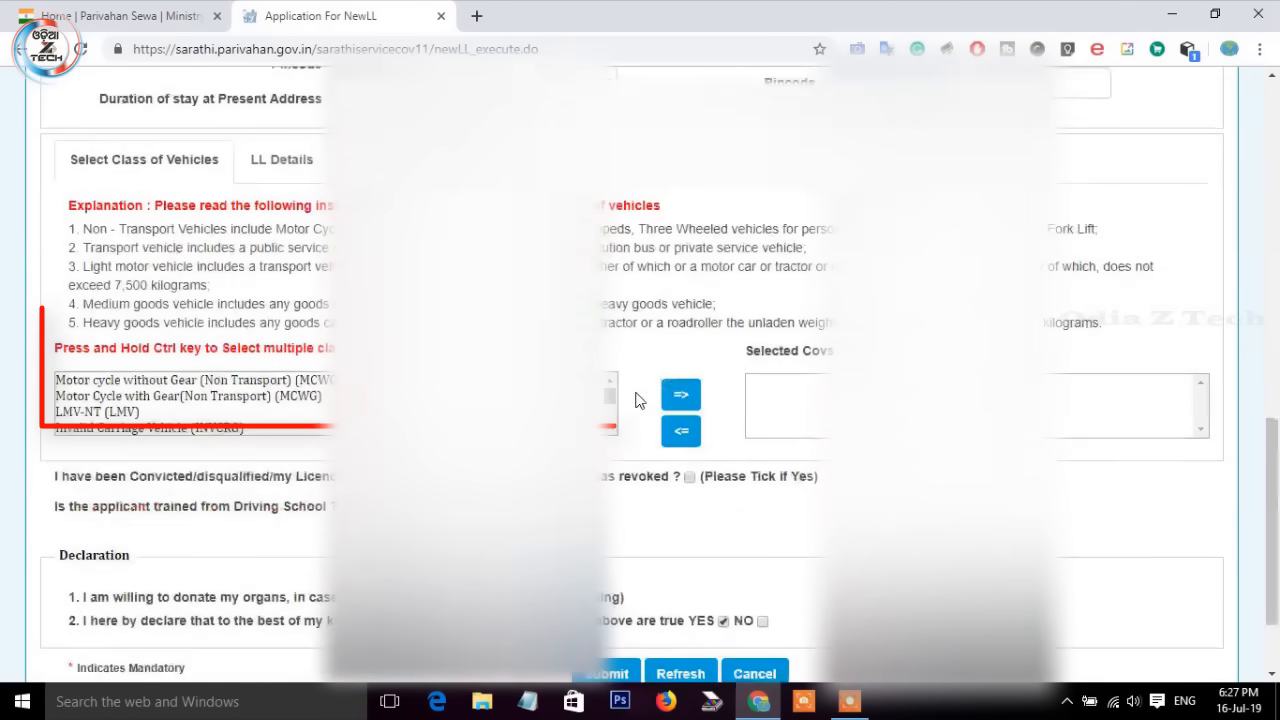
pyautogui.scroll(-1, 175, 414)
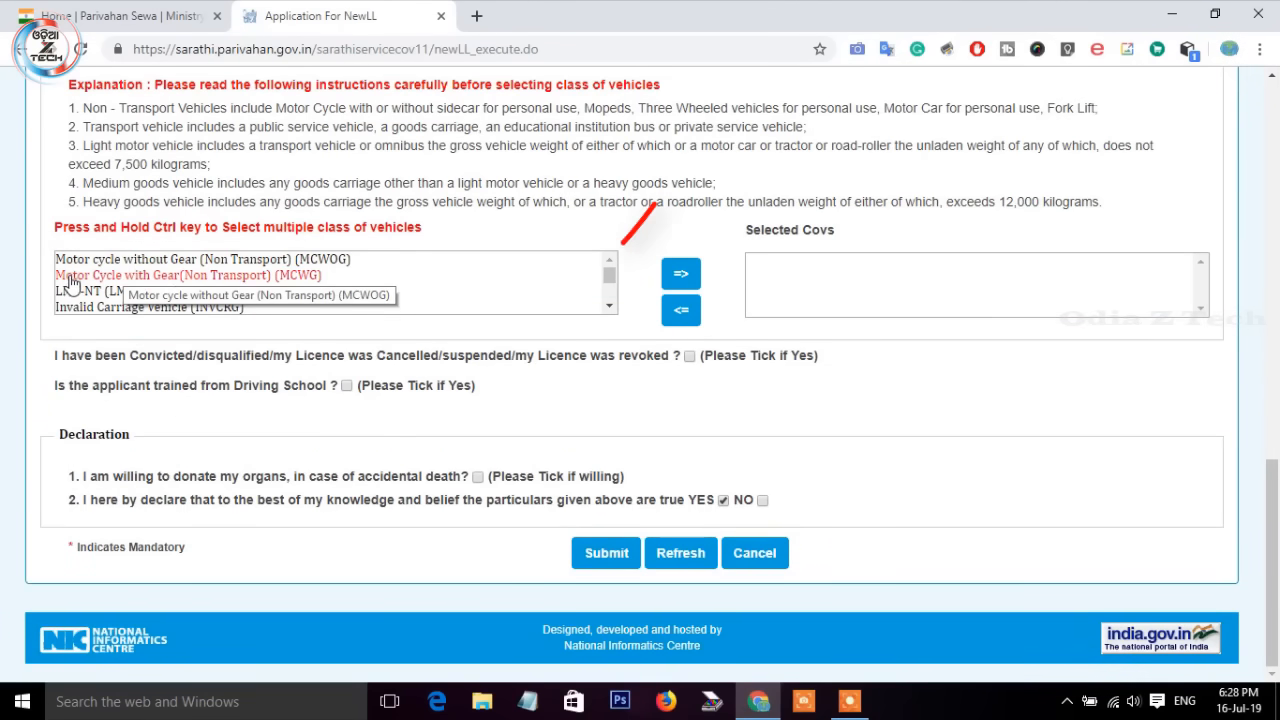
pyautogui.click(176, 276)
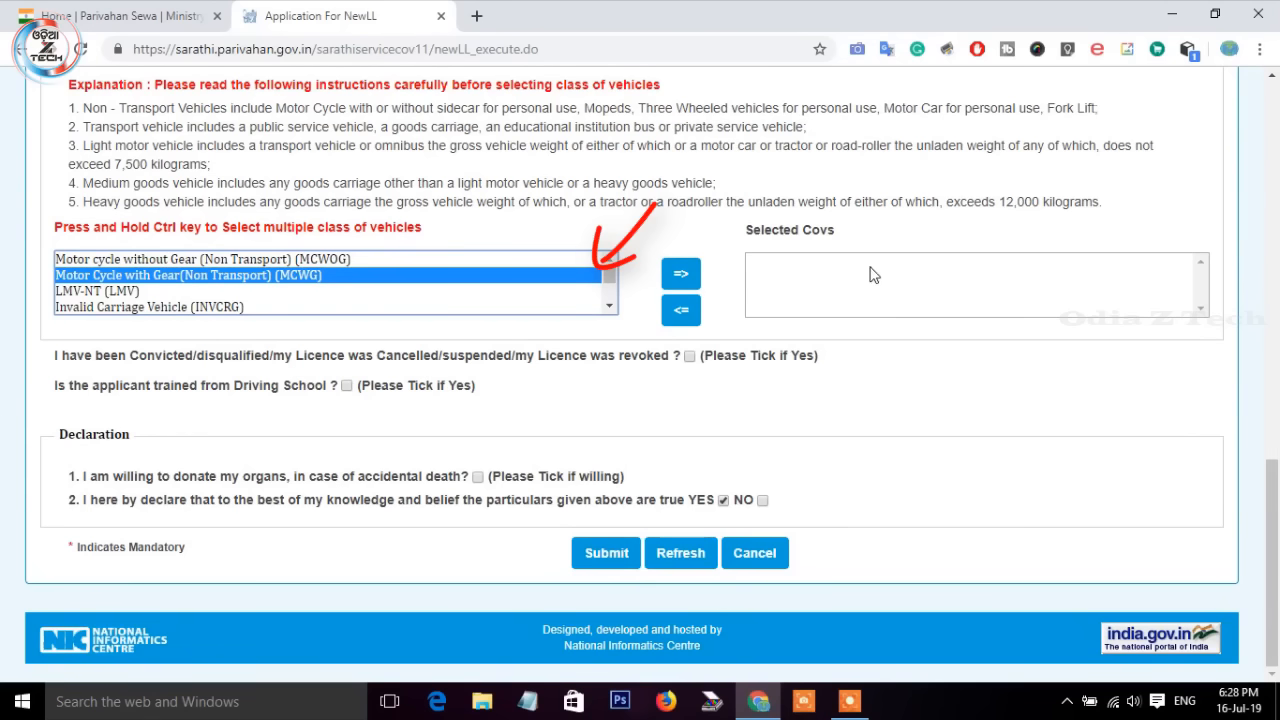
pyautogui.click(681, 274)
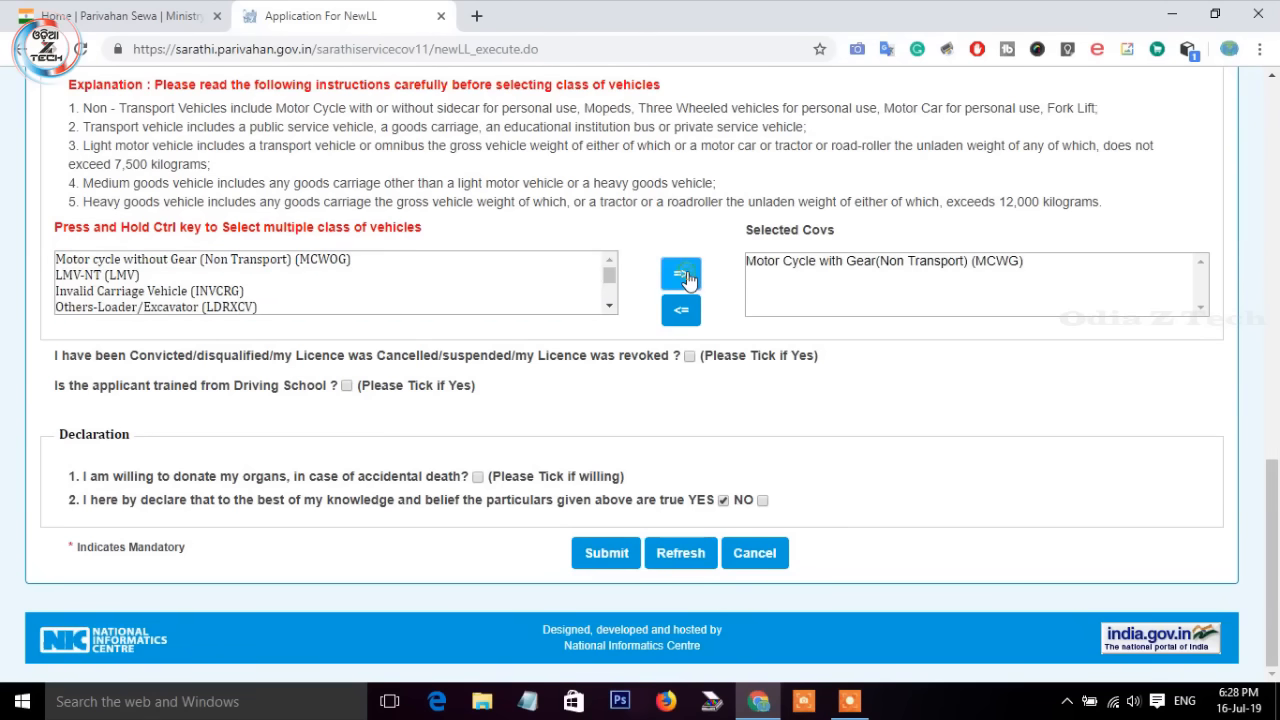
pyautogui.click(115, 276)
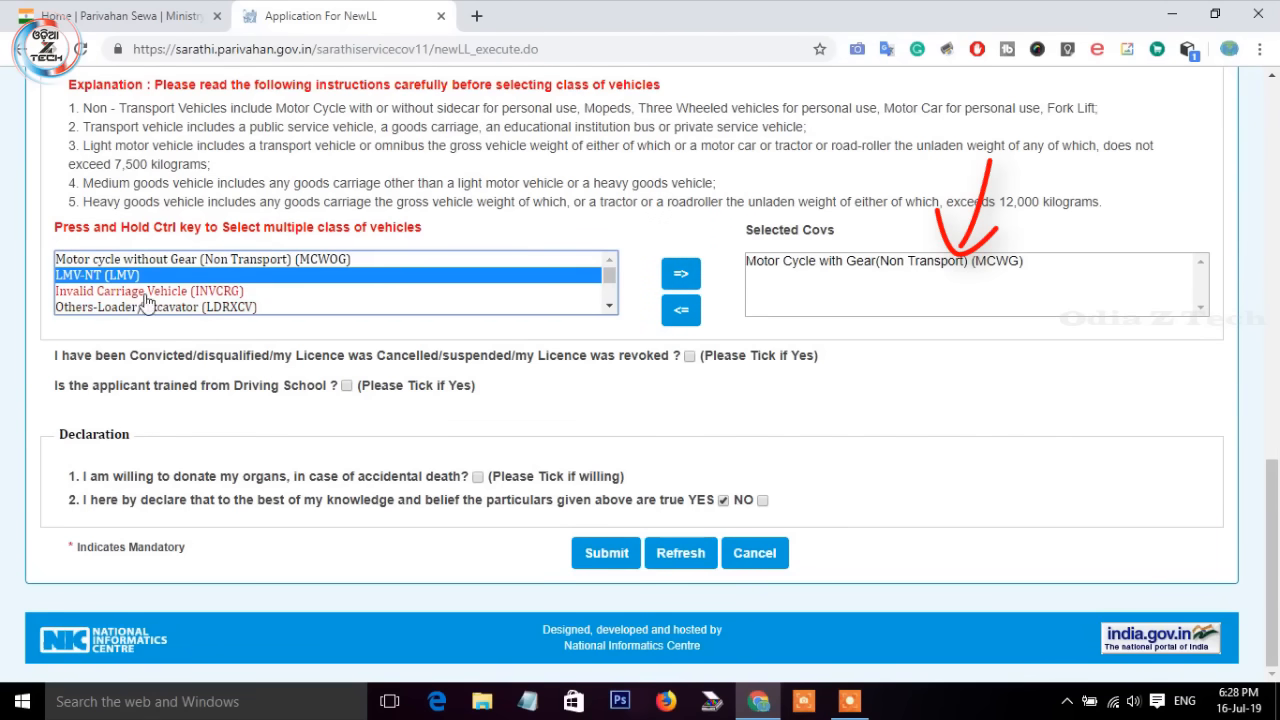
pyautogui.click(680, 278)
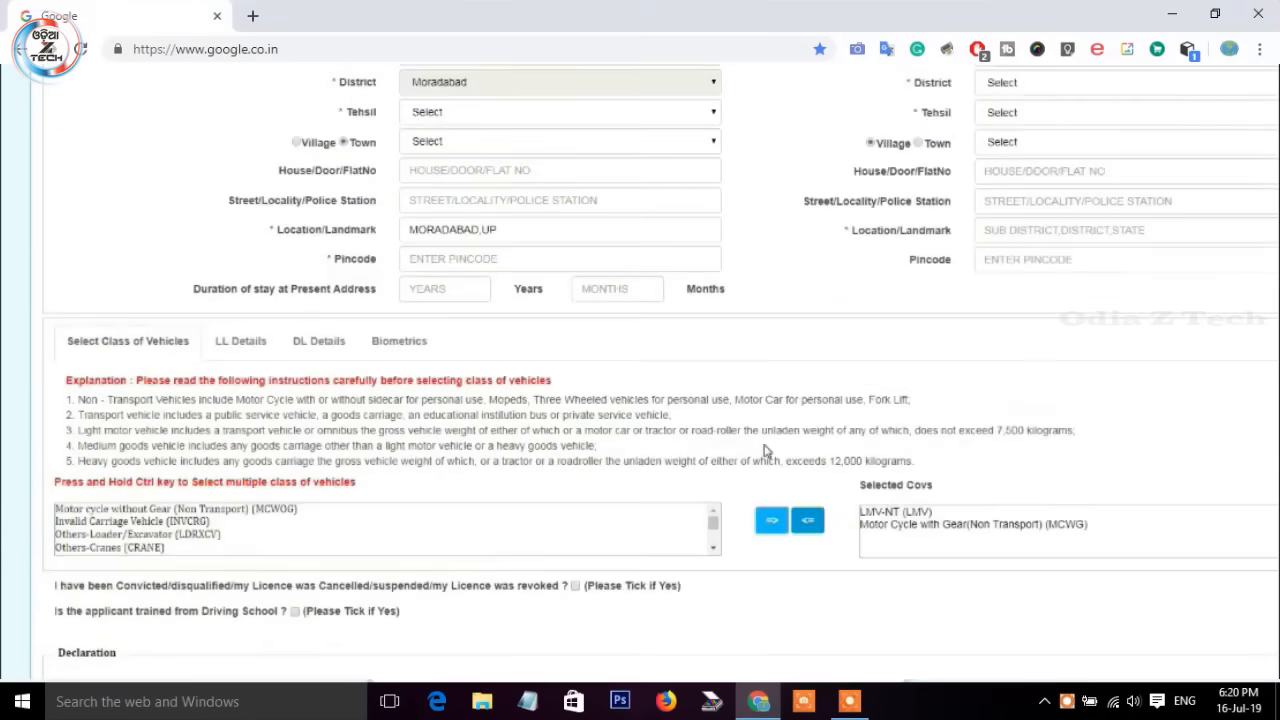
# Step: Submit the completed form and reach the acknowledgement for the LMV and MCWG application
pyautogui.scroll(-3, 686, 606)
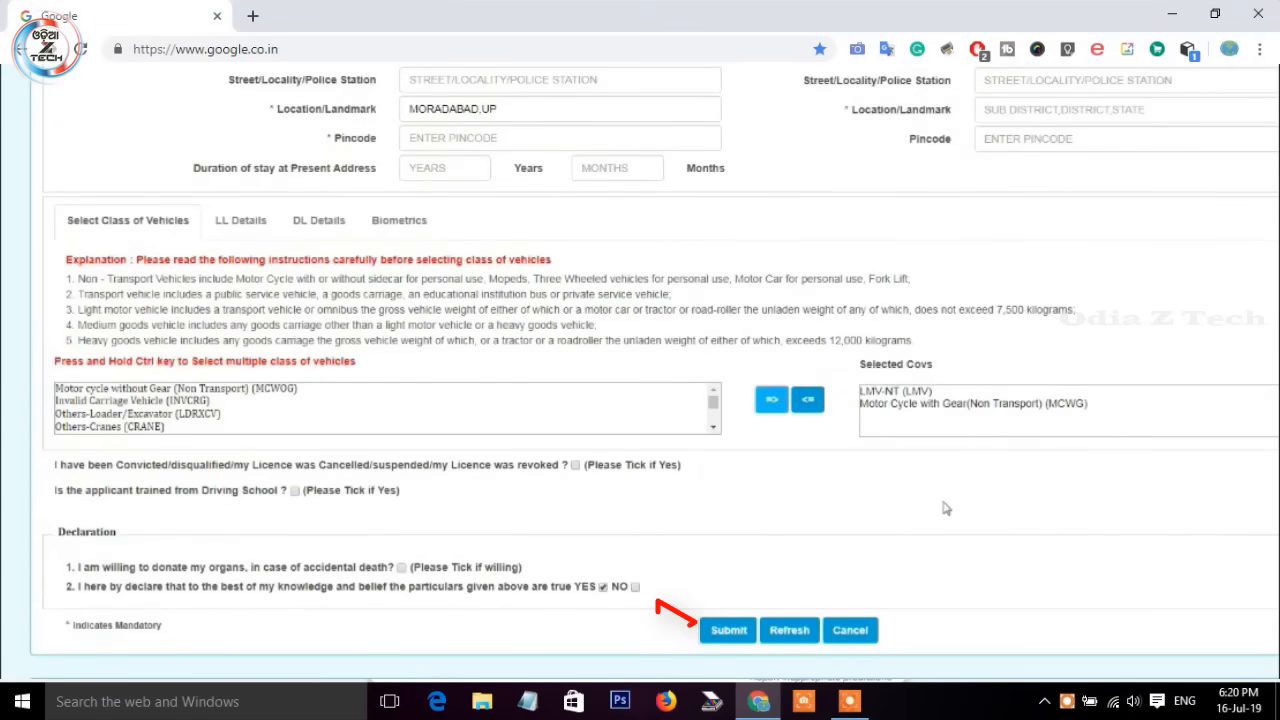
pyautogui.click(727, 622)
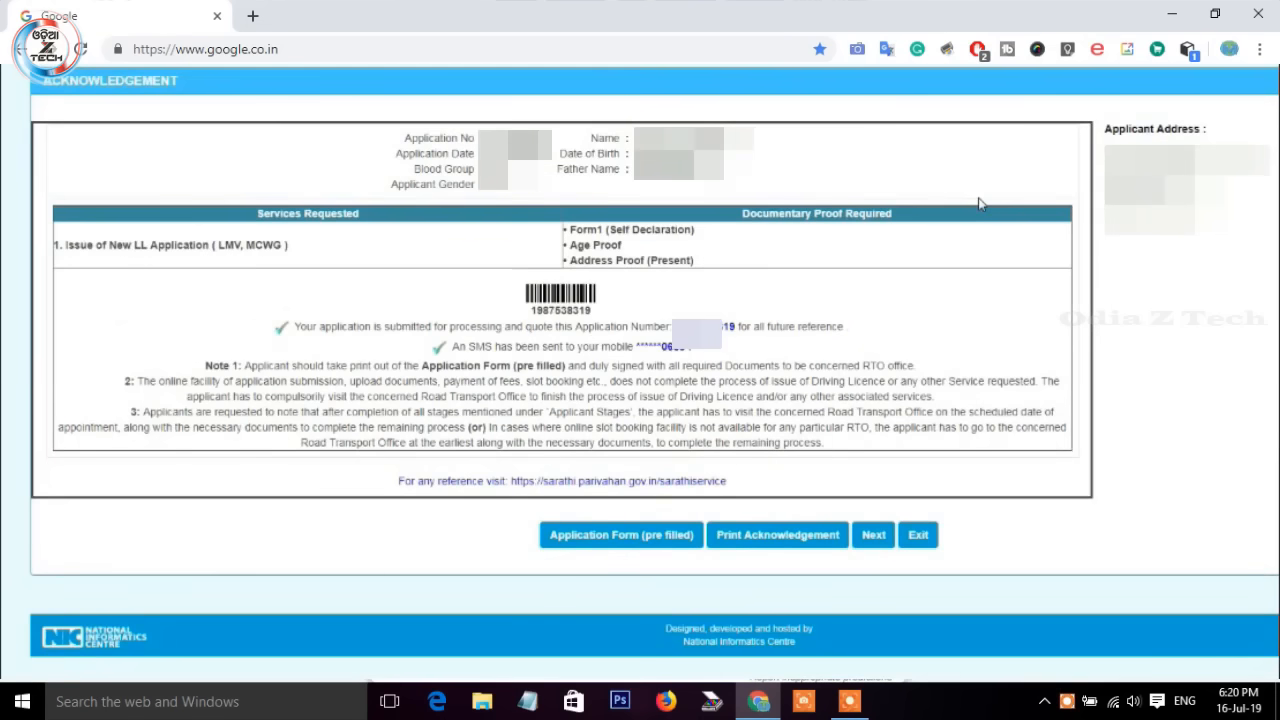
pyautogui.press('Return')
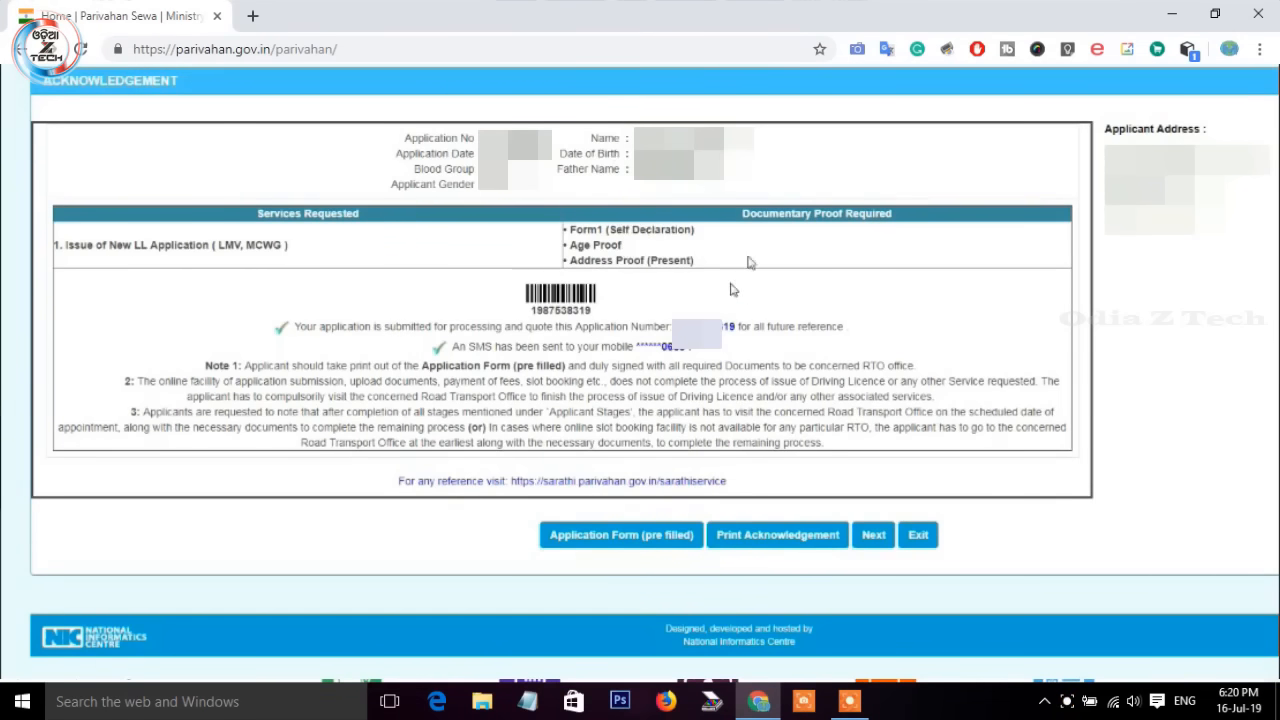
pyautogui.click(600, 481)
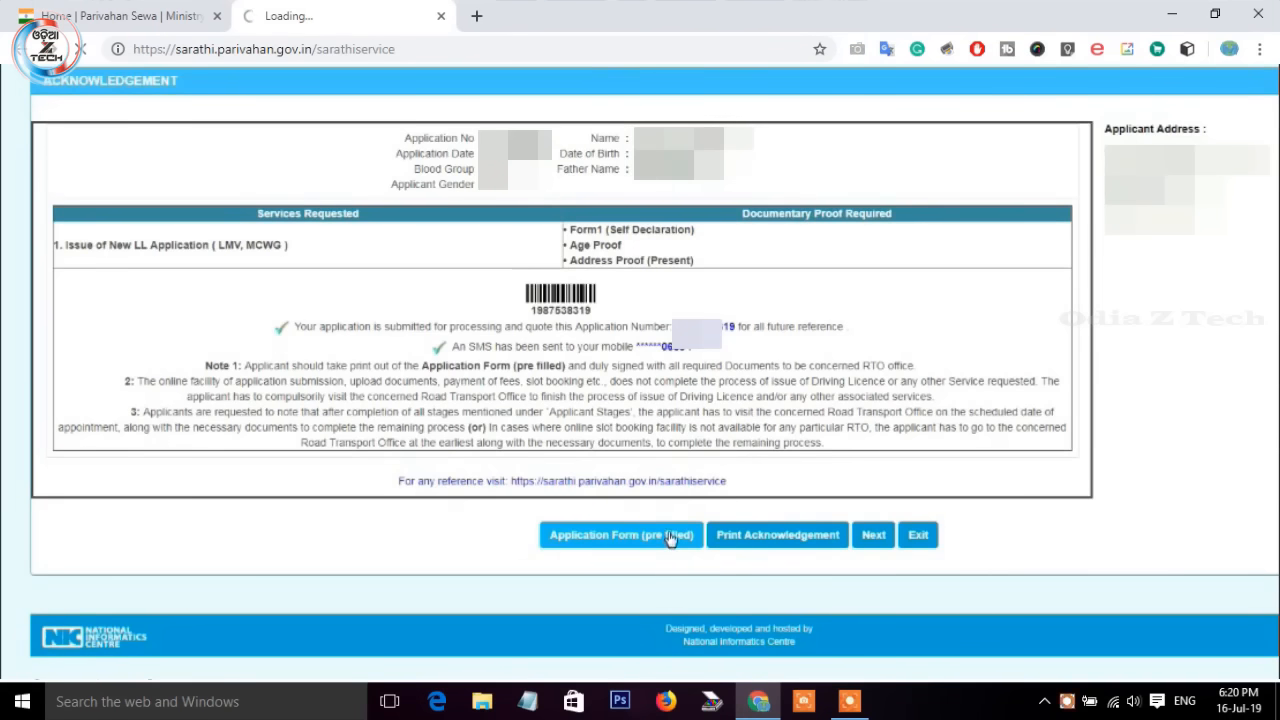
# Step: Continue past the acknowledgement and application status pages to Upload Documents
pyautogui.click(874, 537)
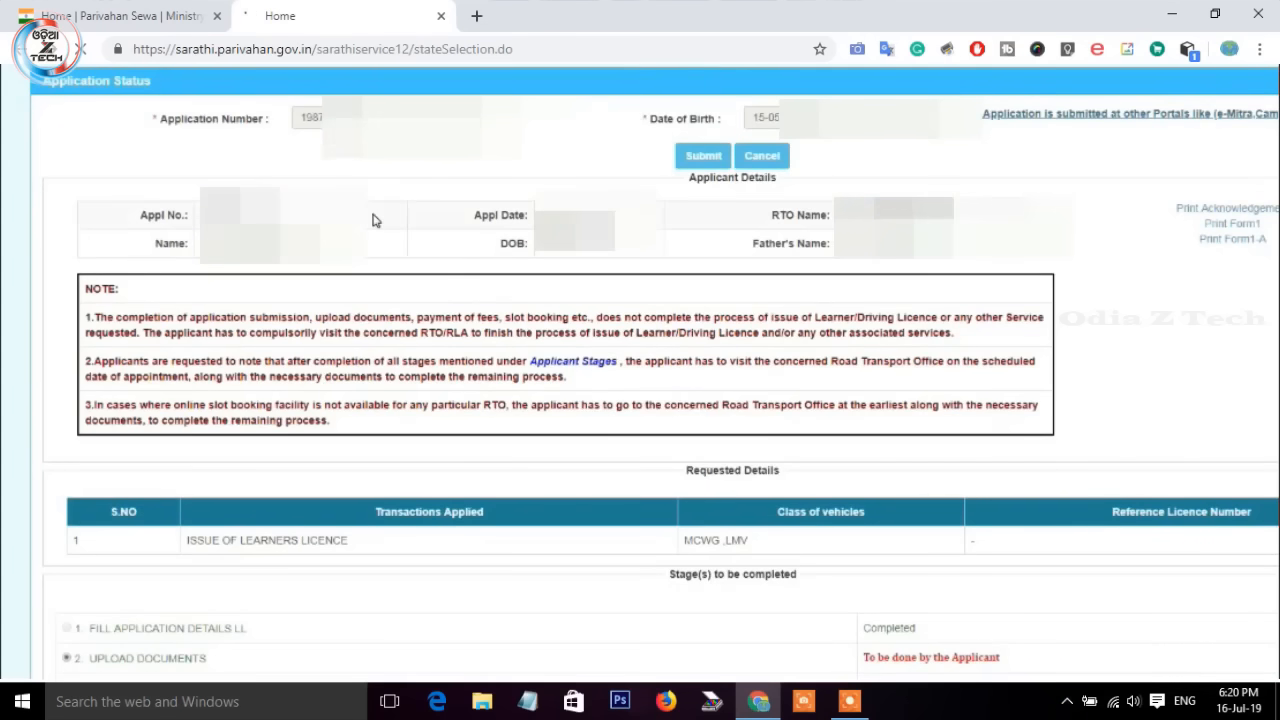
pyautogui.scroll(-3, 373, 238)
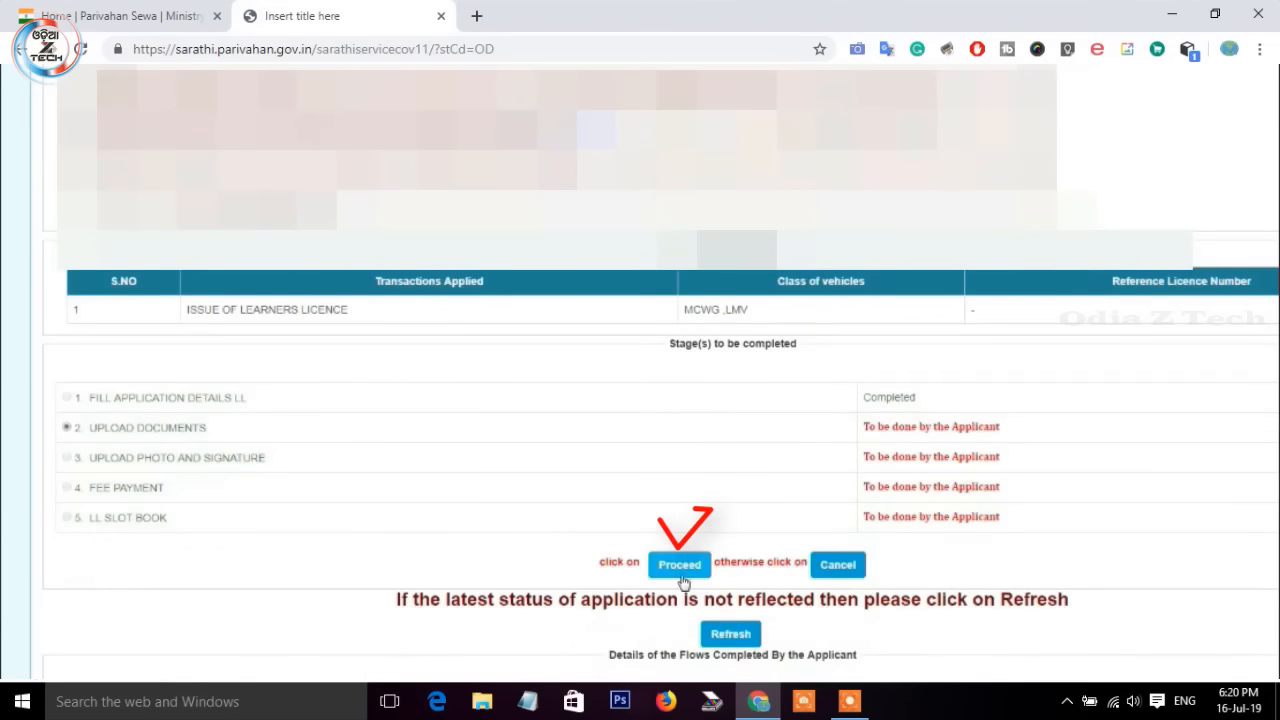
pyautogui.click(681, 575)
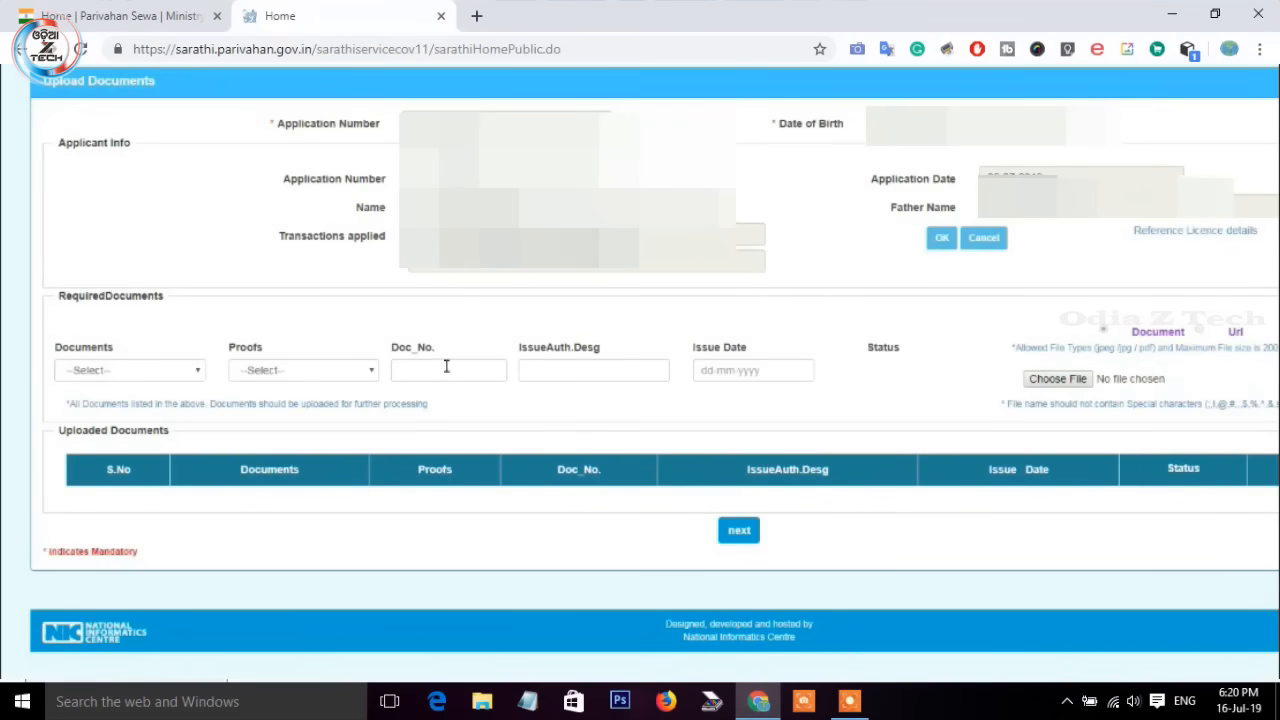
# Step: Upload the SSLC Certificate under Age Proof and confirm it
pyautogui.click(165, 372)
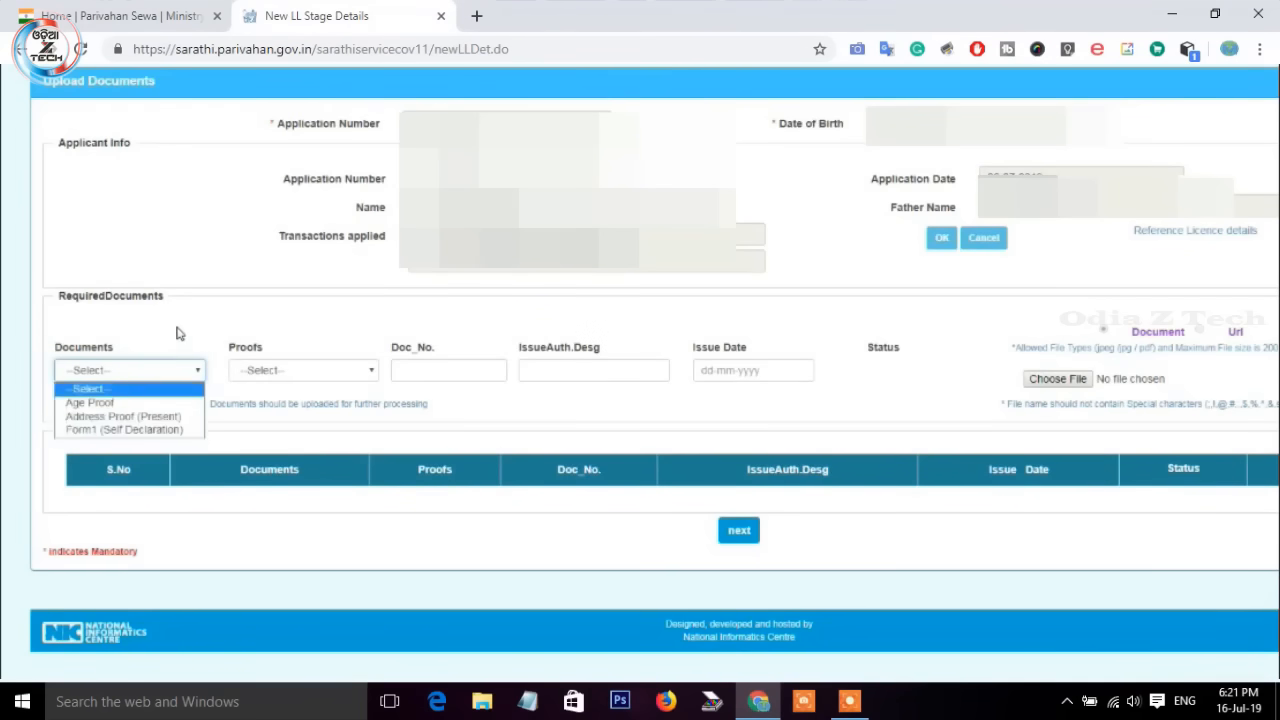
pyautogui.click(140, 402)
pyautogui.click(286, 370)
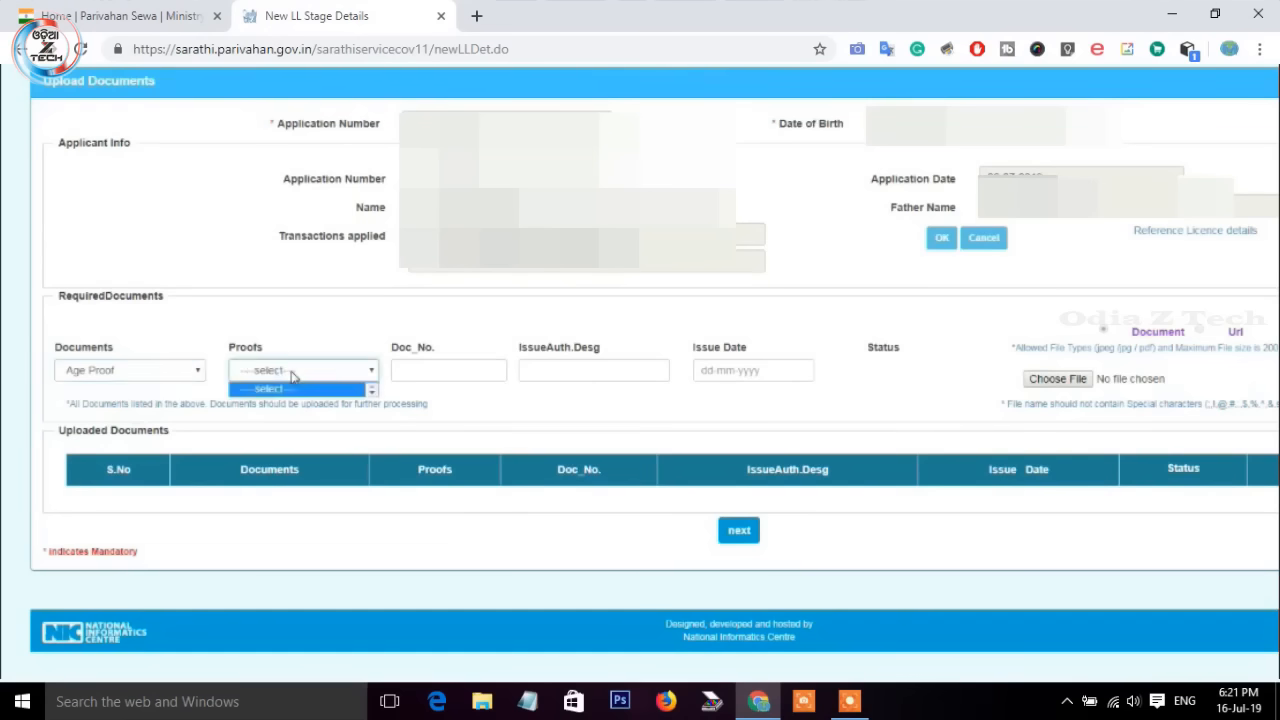
pyautogui.click(291, 372)
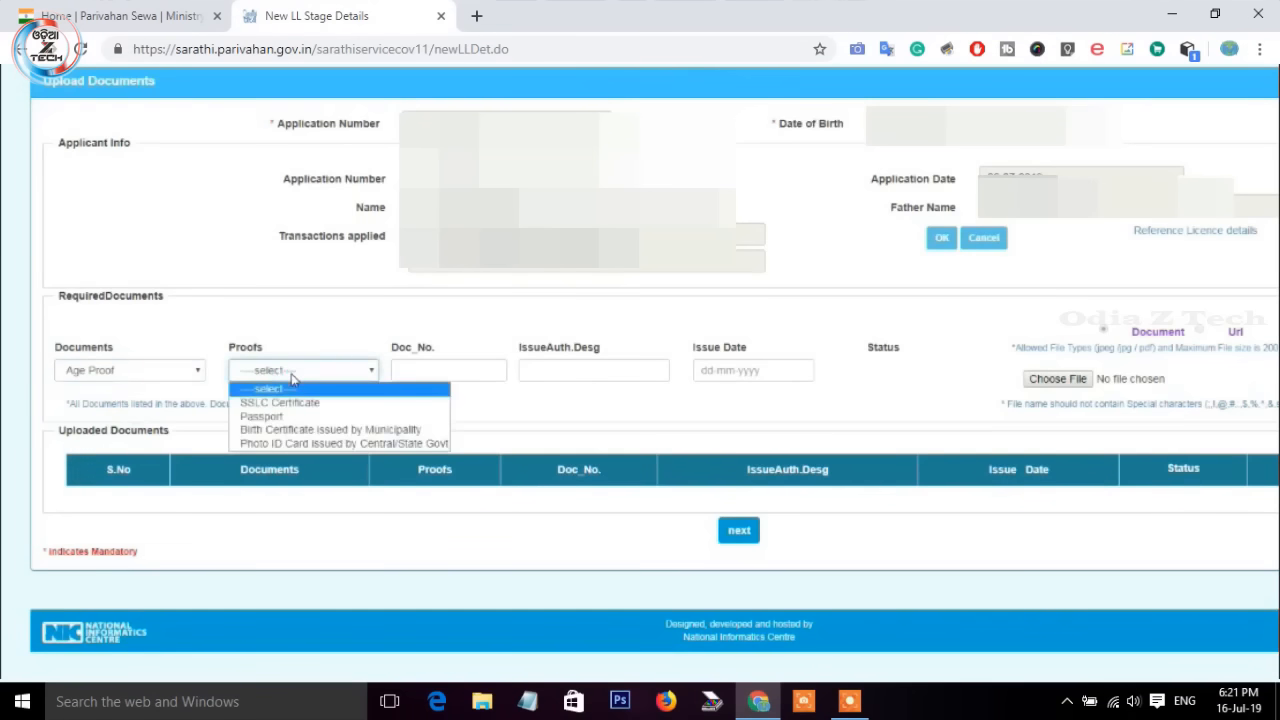
pyautogui.click(336, 443)
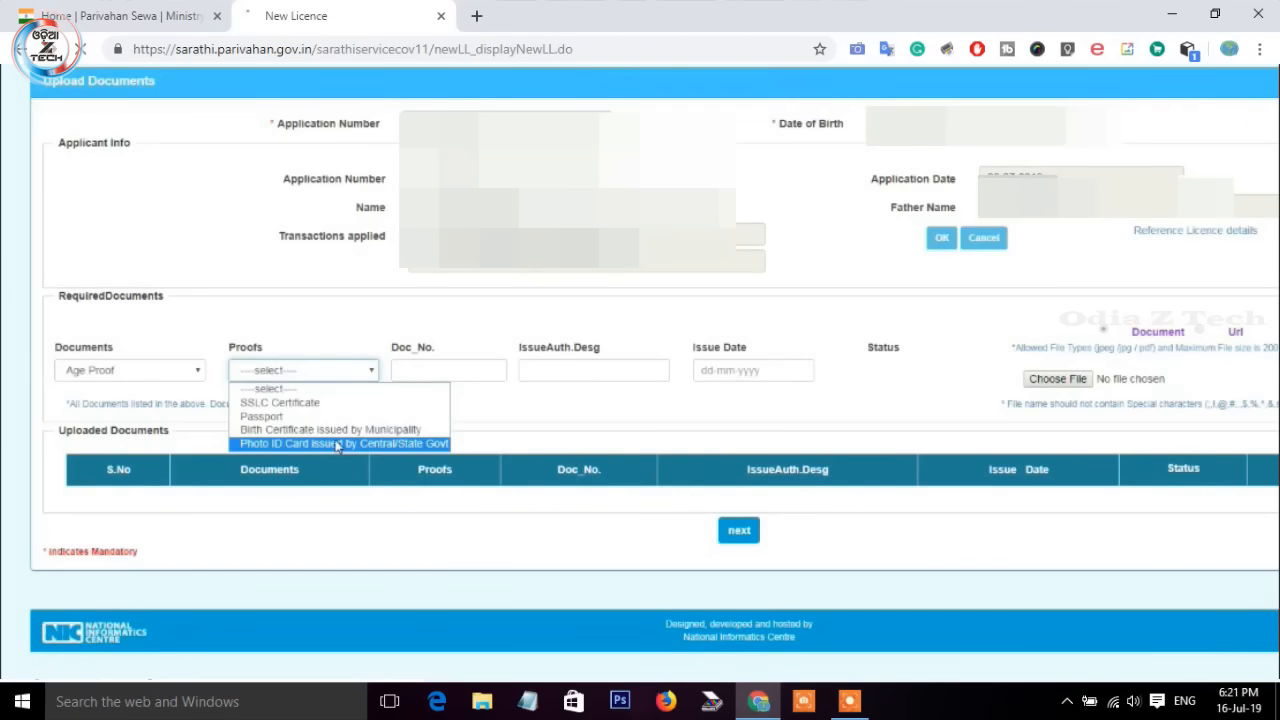
pyautogui.click(330, 403)
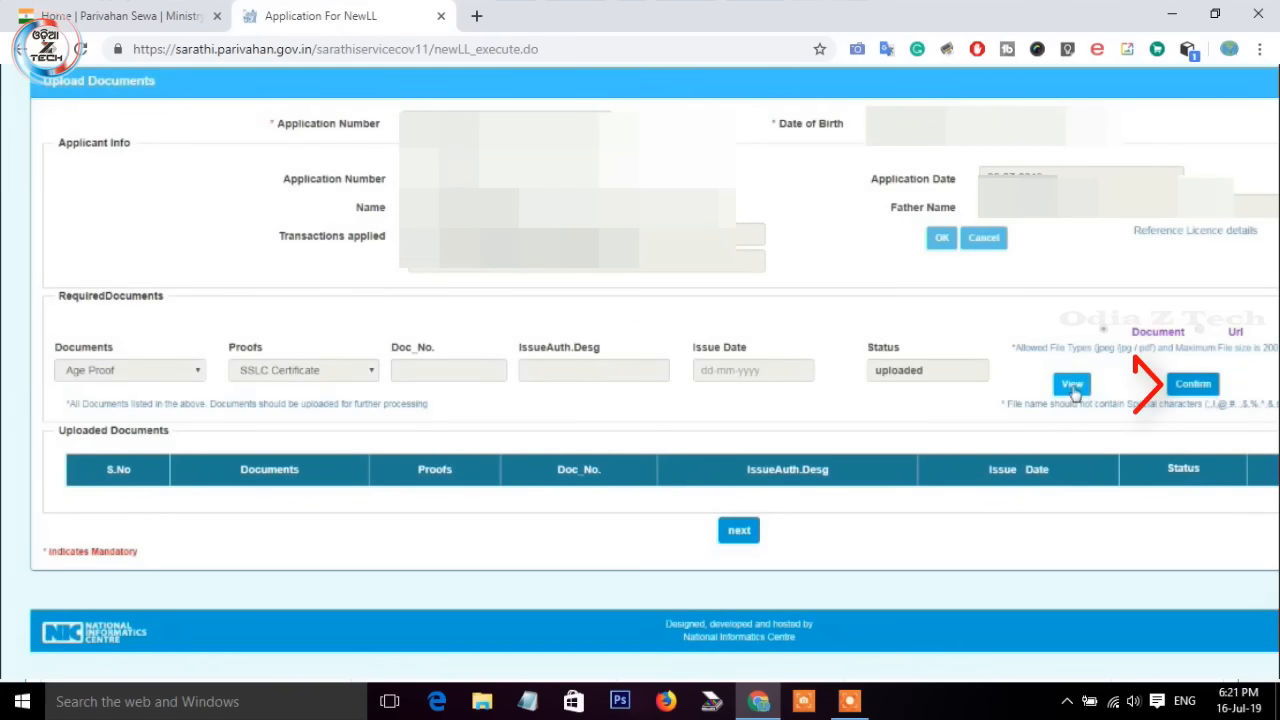
pyautogui.click(1199, 391)
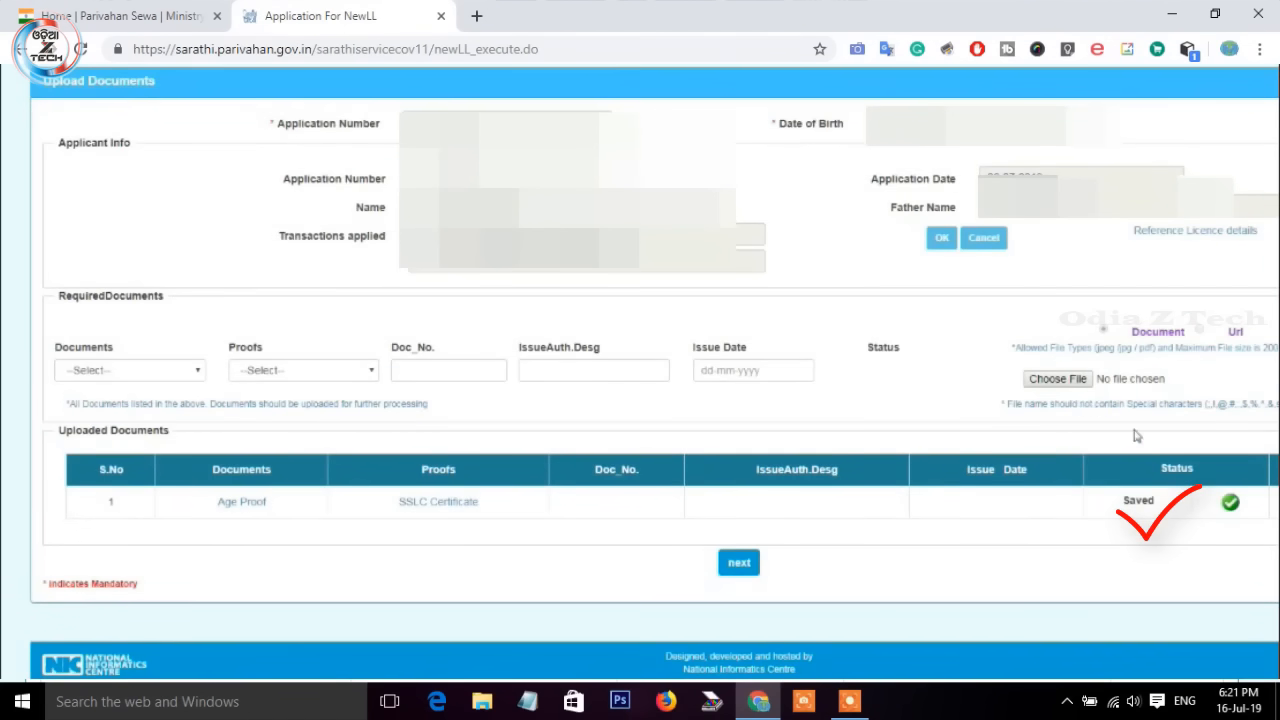
# Step: Add AADHAR Card as Address Proof (Present) and upload its image file
pyautogui.click(165, 372)
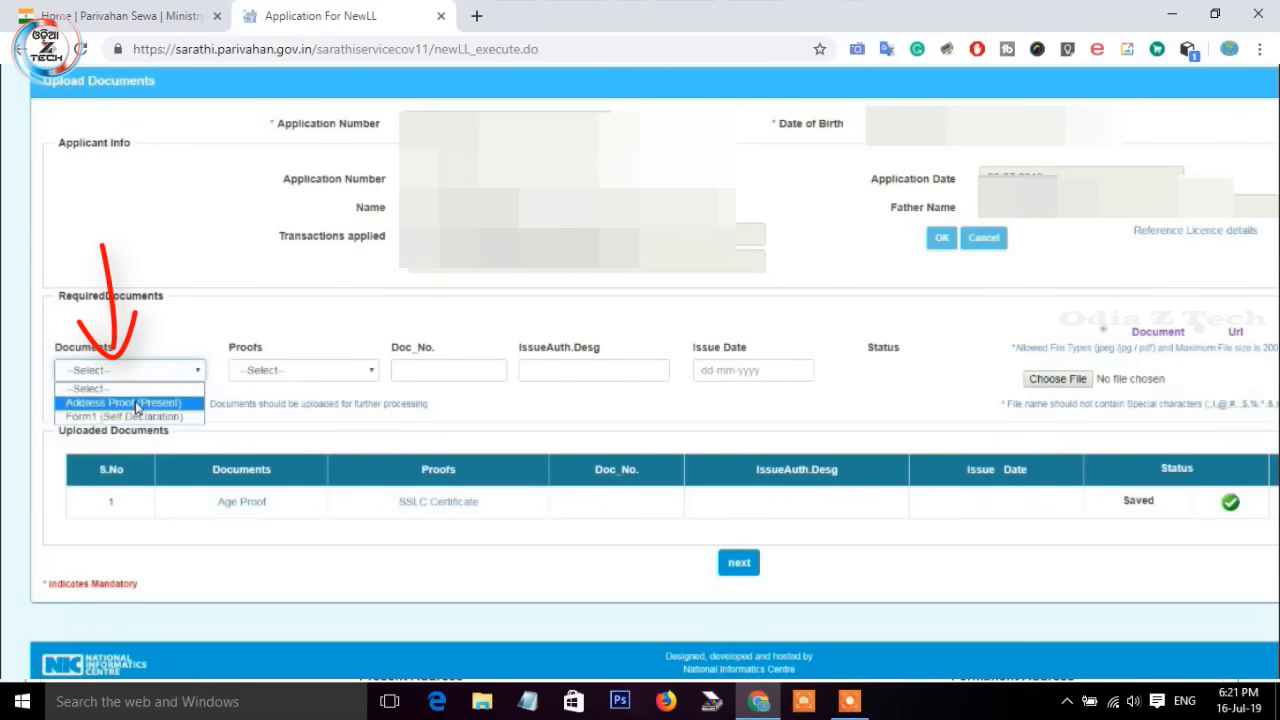
pyautogui.click(136, 404)
pyautogui.click(333, 375)
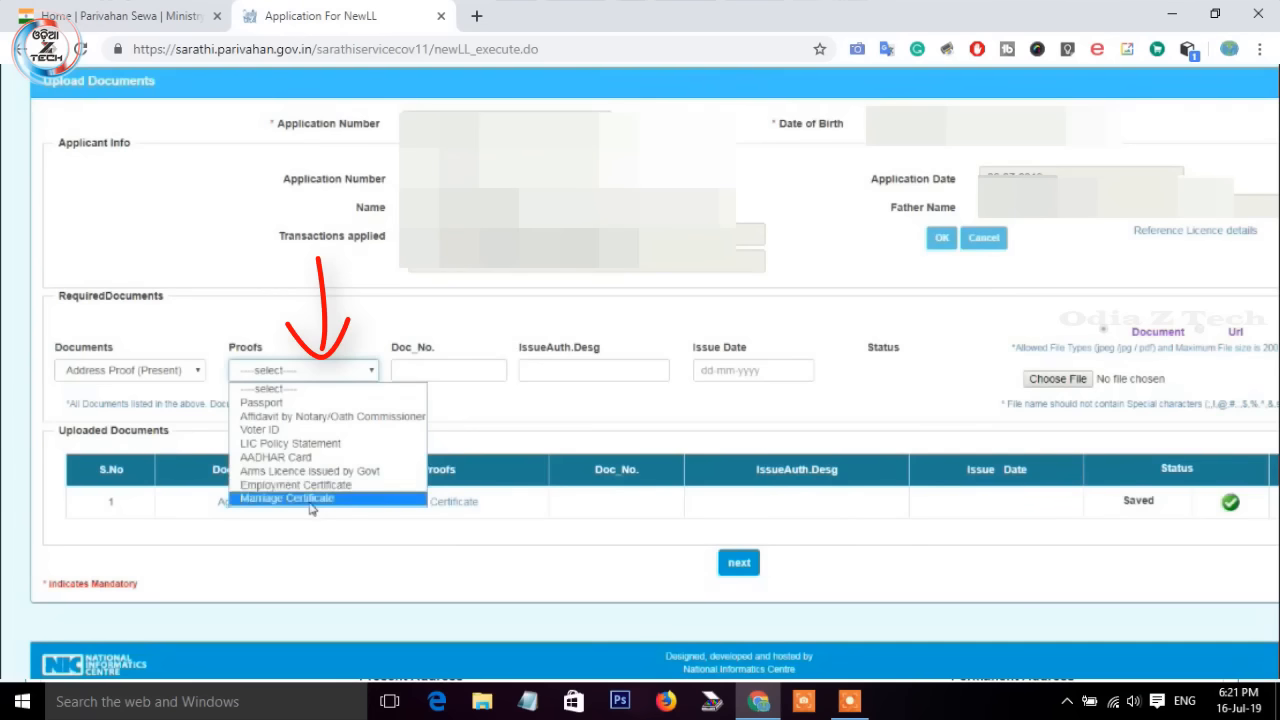
pyautogui.click(289, 459)
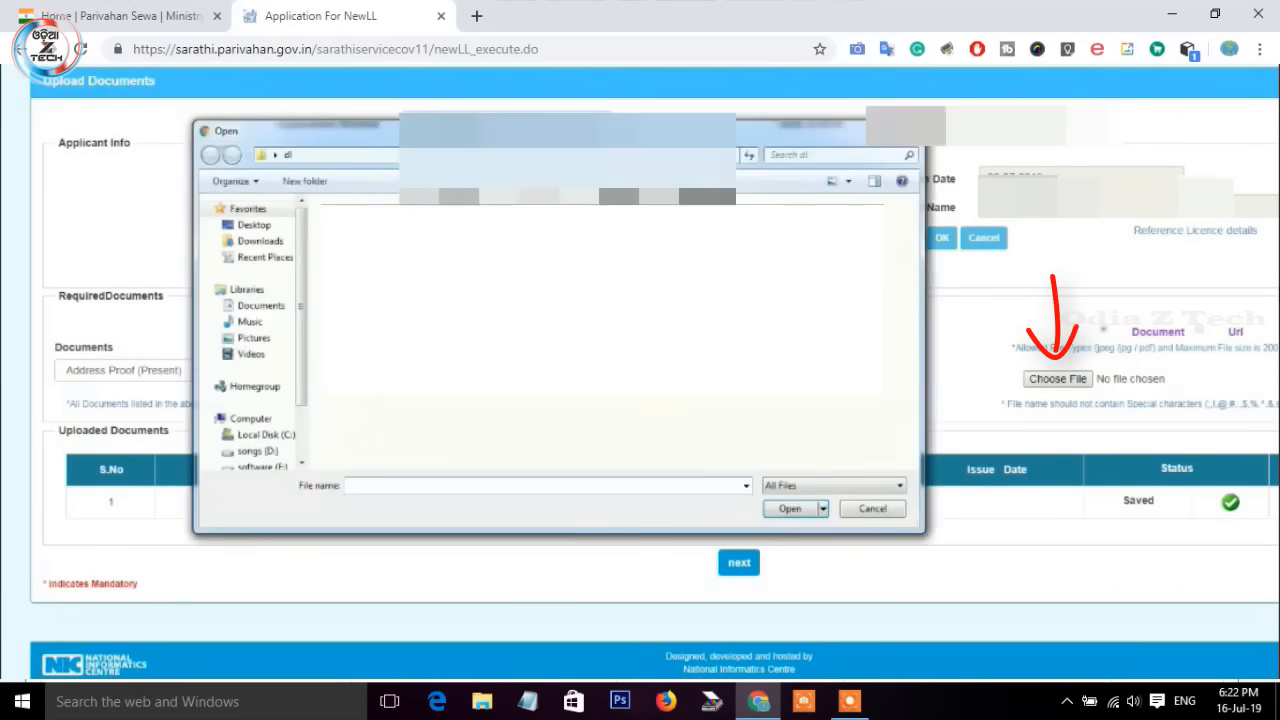
pyautogui.click(360, 245)
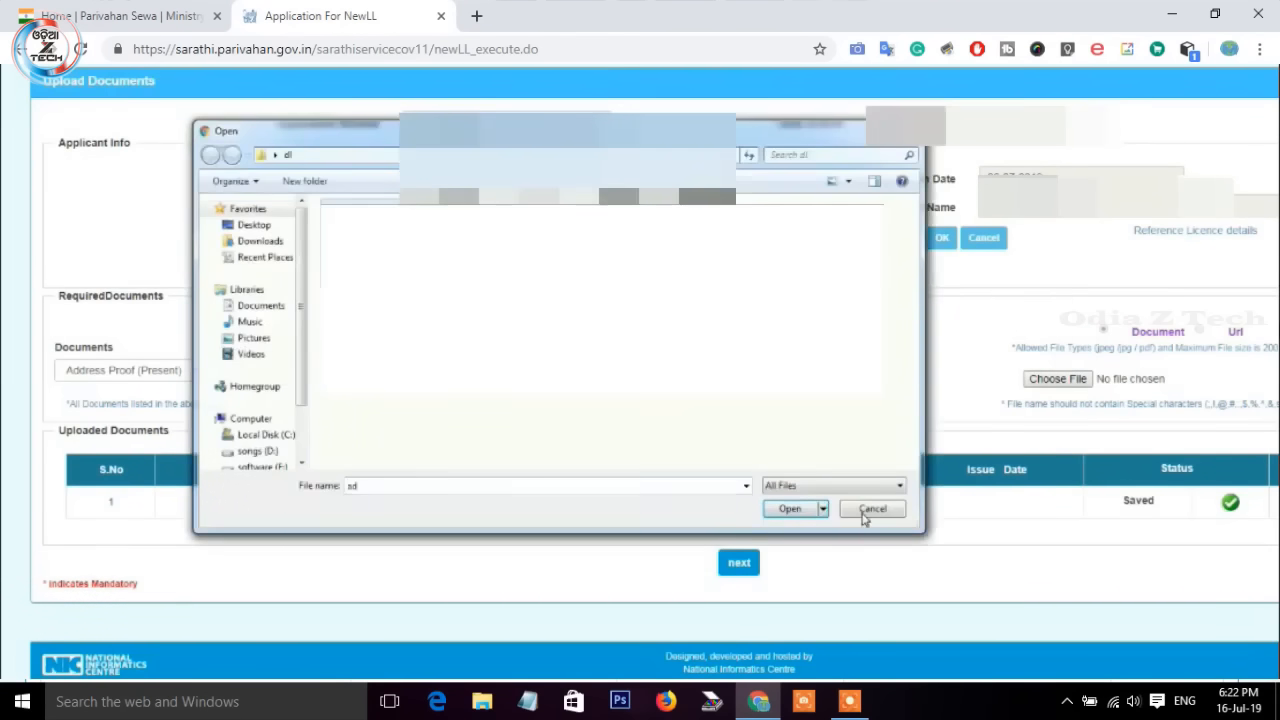
pyautogui.click(791, 510)
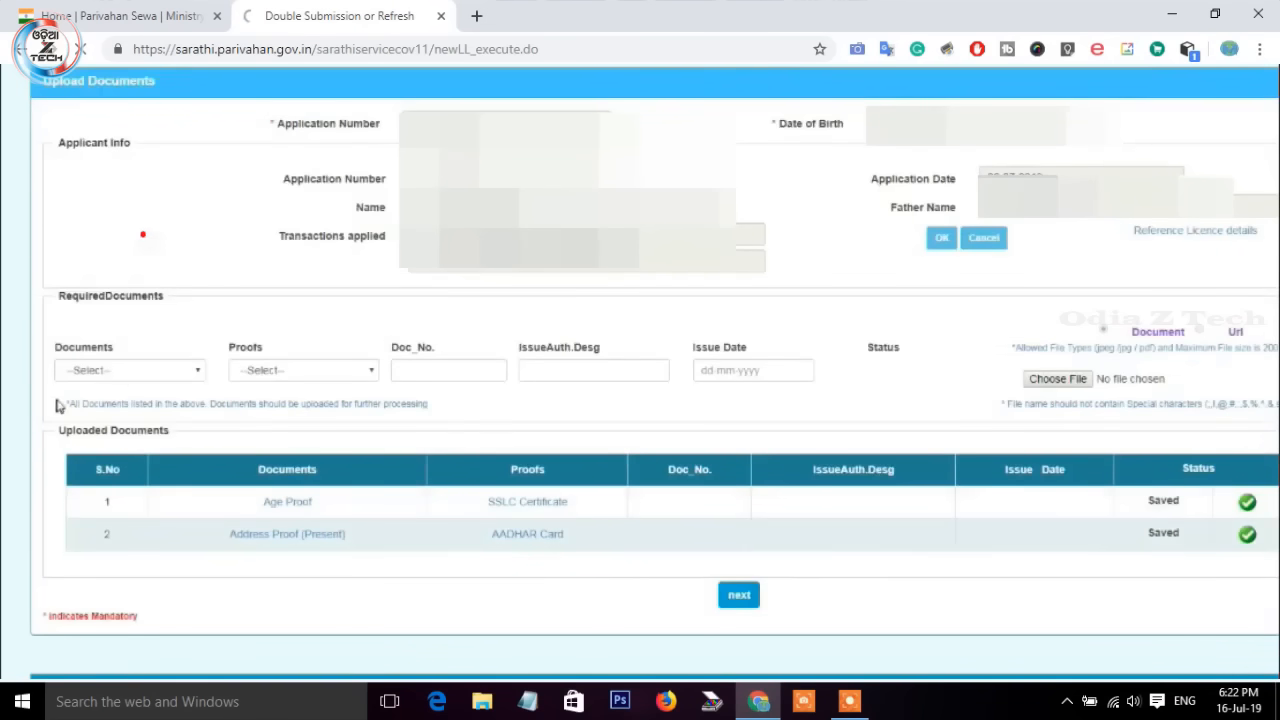
# Step: Upload Form1 (Self Declaration) as both document and proof, then confirm it
pyautogui.click(122, 378)
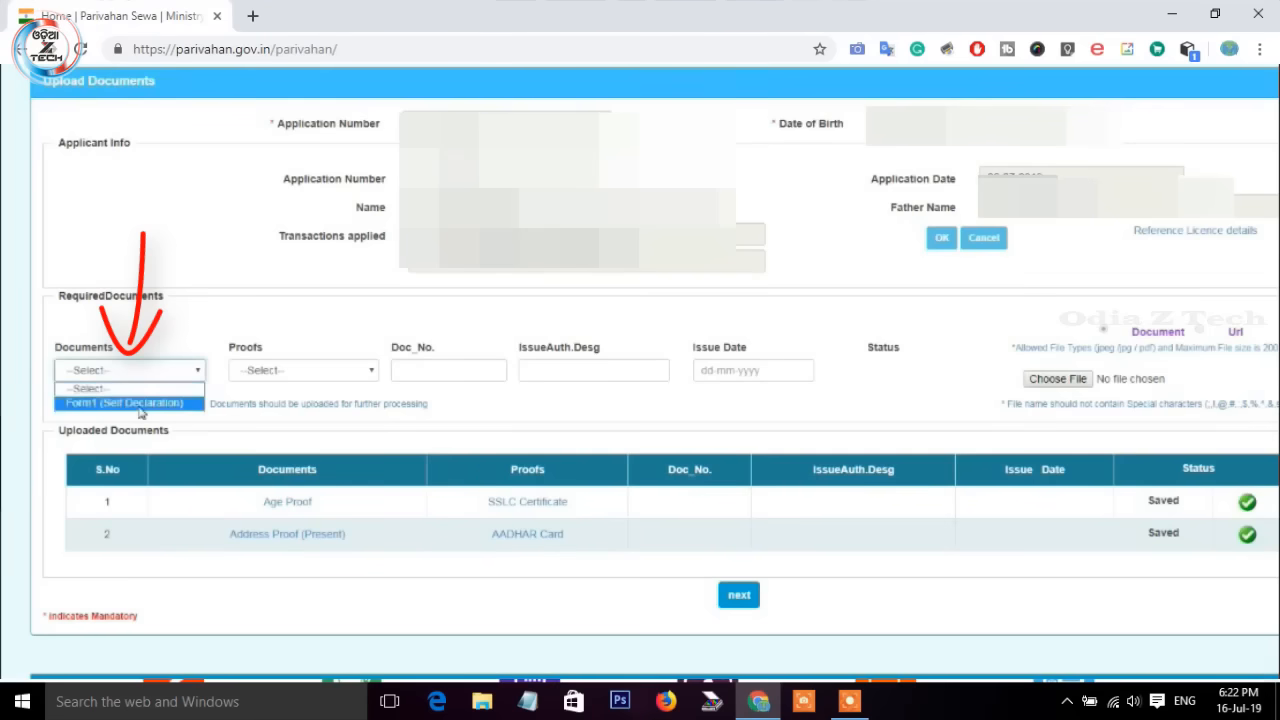
pyautogui.click(138, 404)
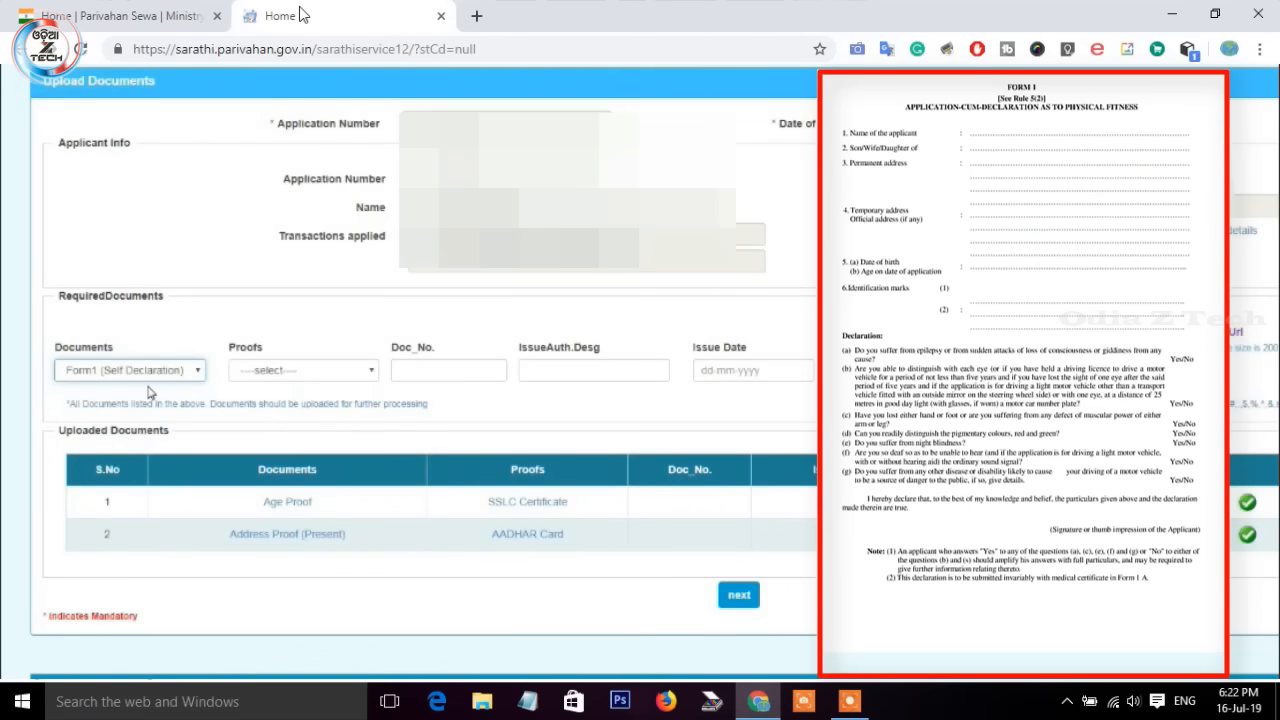
pyautogui.click(441, 16)
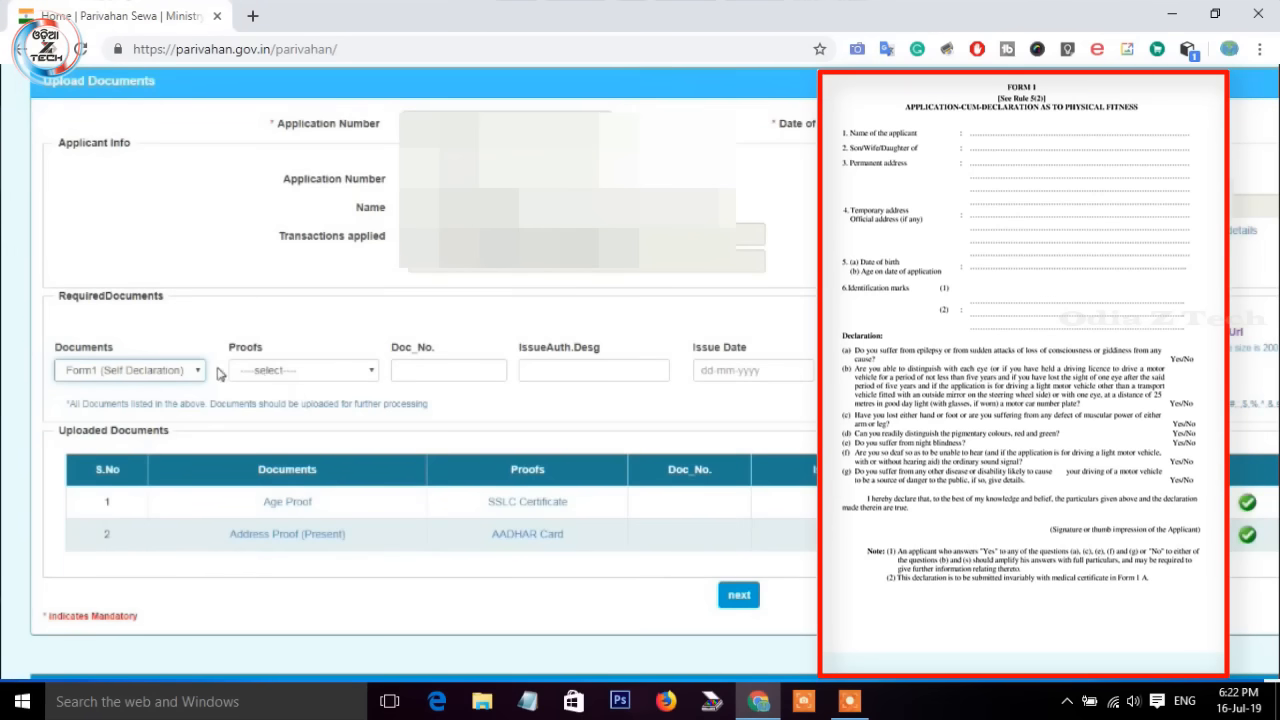
pyautogui.click(298, 371)
pyautogui.click(299, 402)
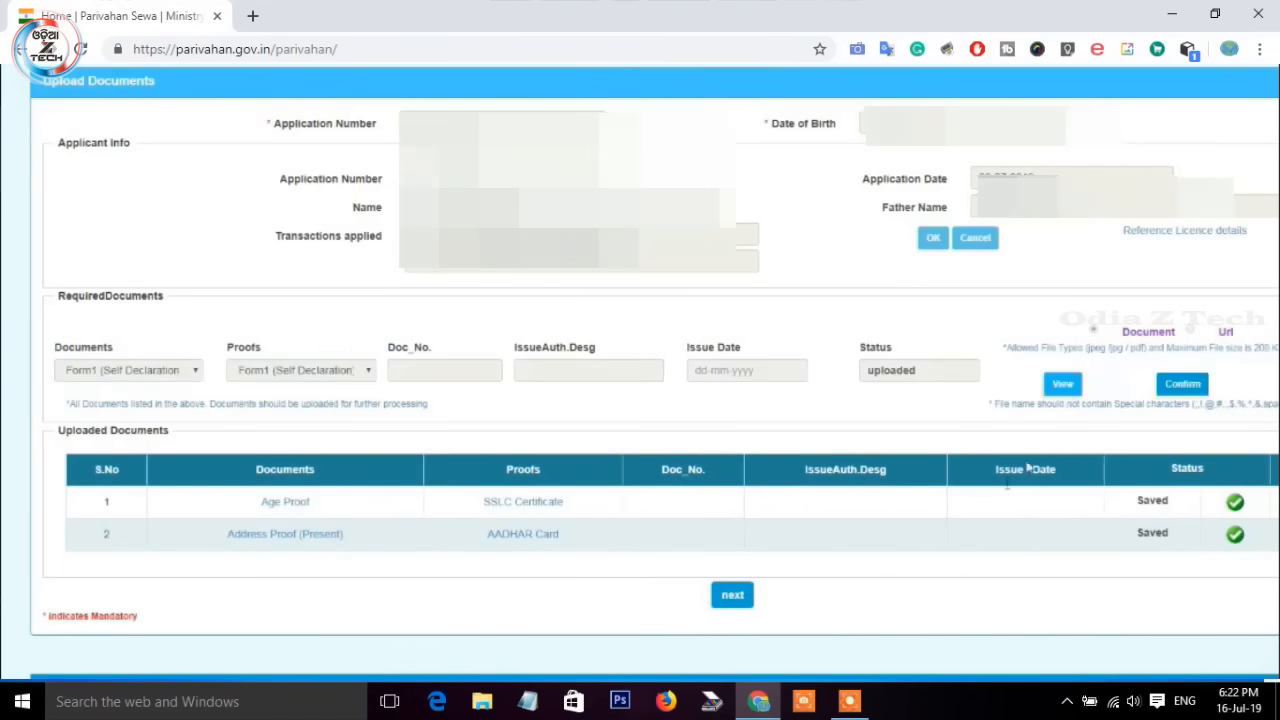
pyautogui.scroll(-1, 1004, 490)
pyautogui.scroll(1, 1060, 408)
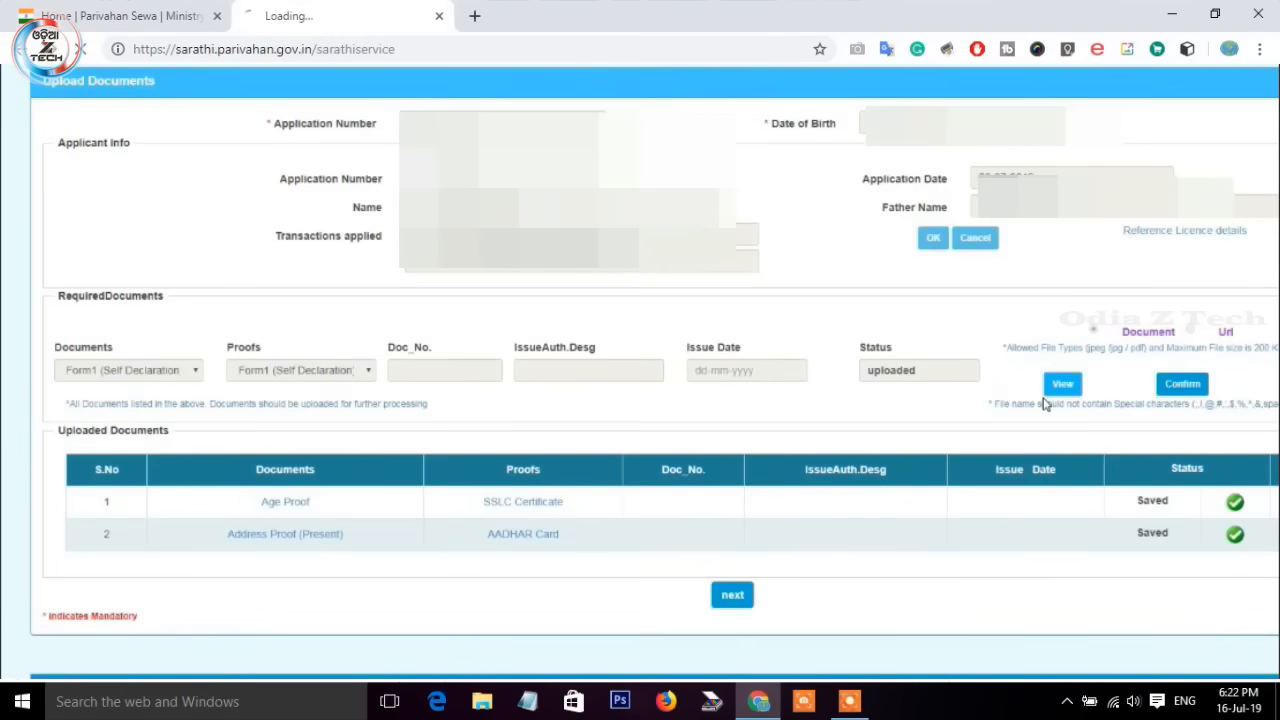
pyautogui.click(1163, 392)
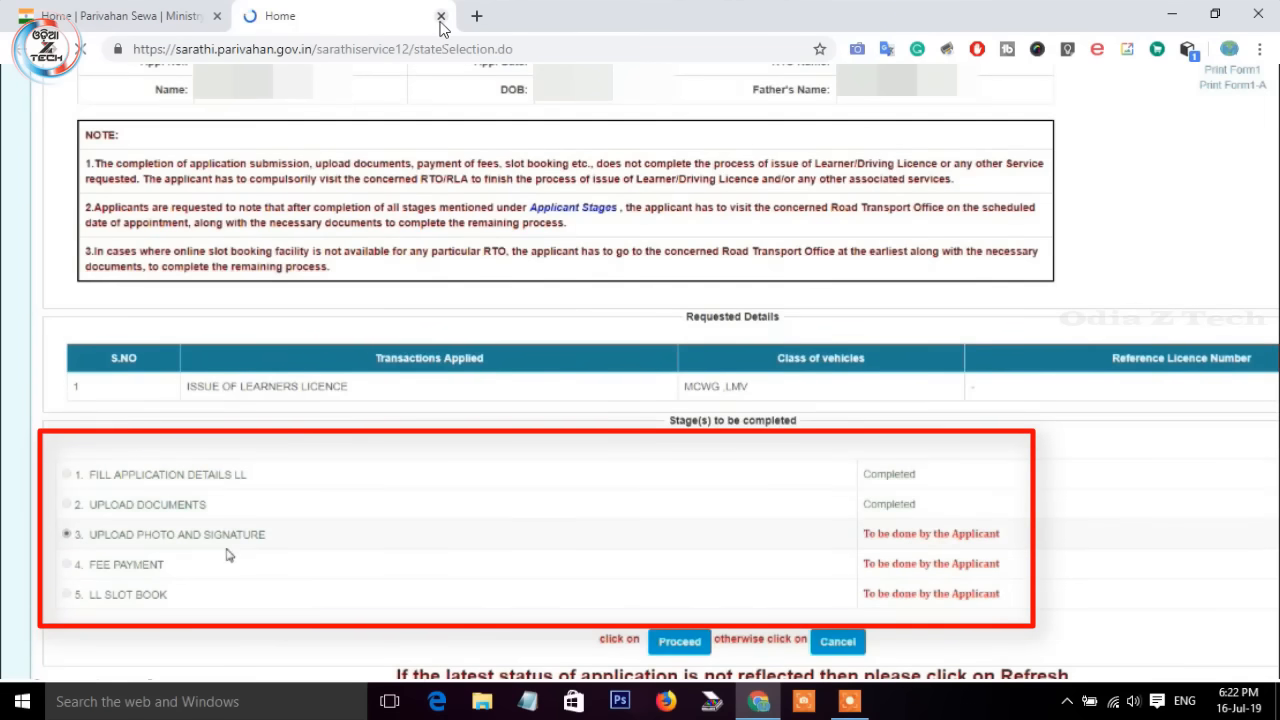
# Step: Proceed from the stages page to Upload Photo And Signature
pyautogui.click(680, 642)
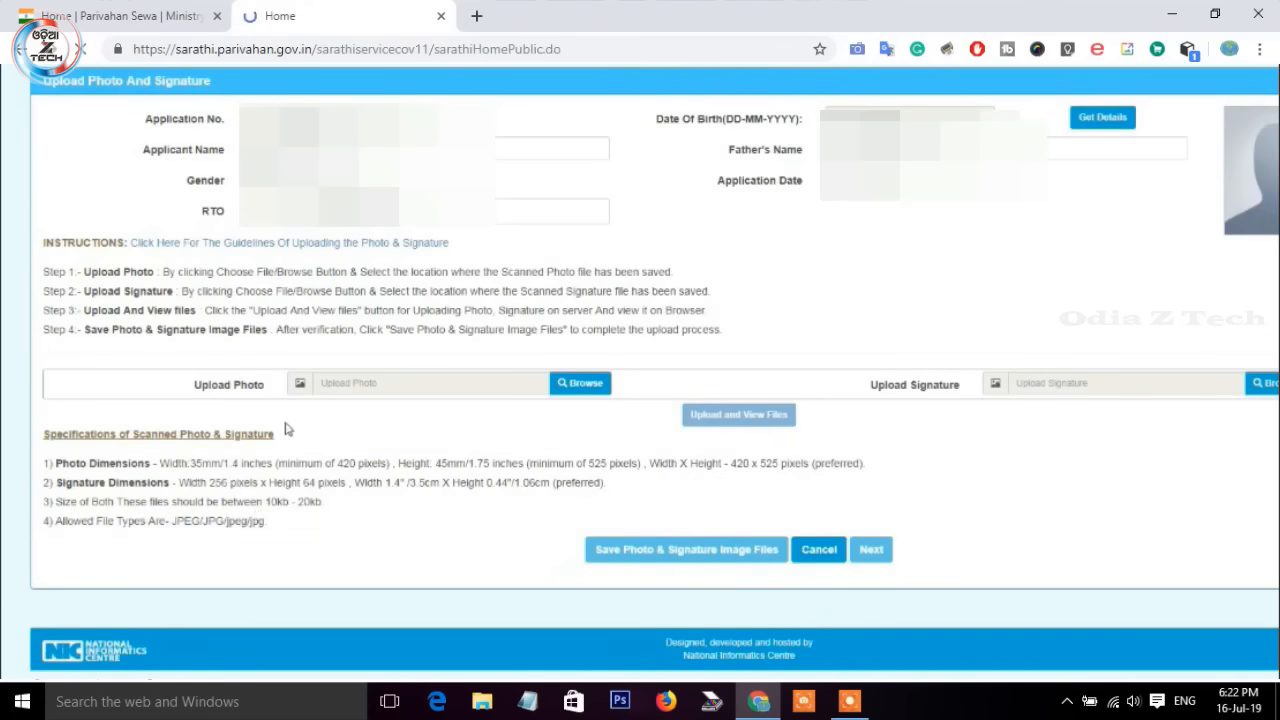
# Step: Attach the applicant's photo and signature files, preview them, and save both images
pyautogui.click(580, 384)
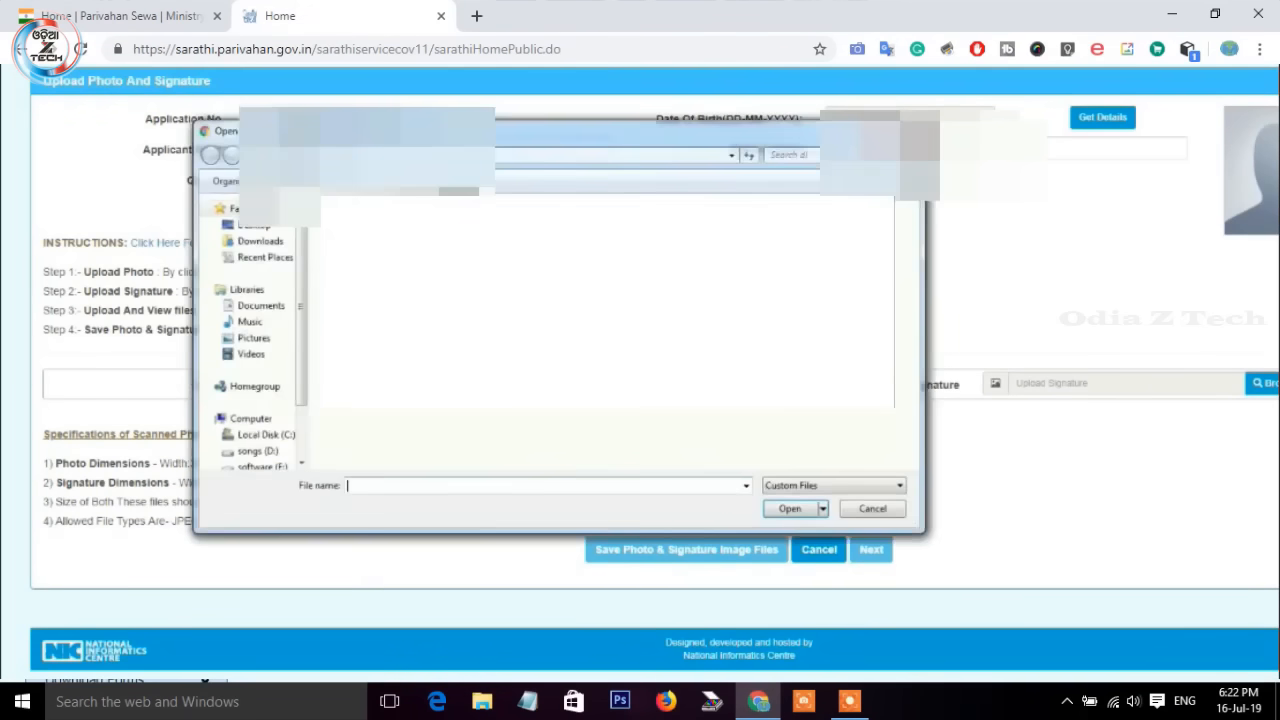
pyautogui.click(795, 509)
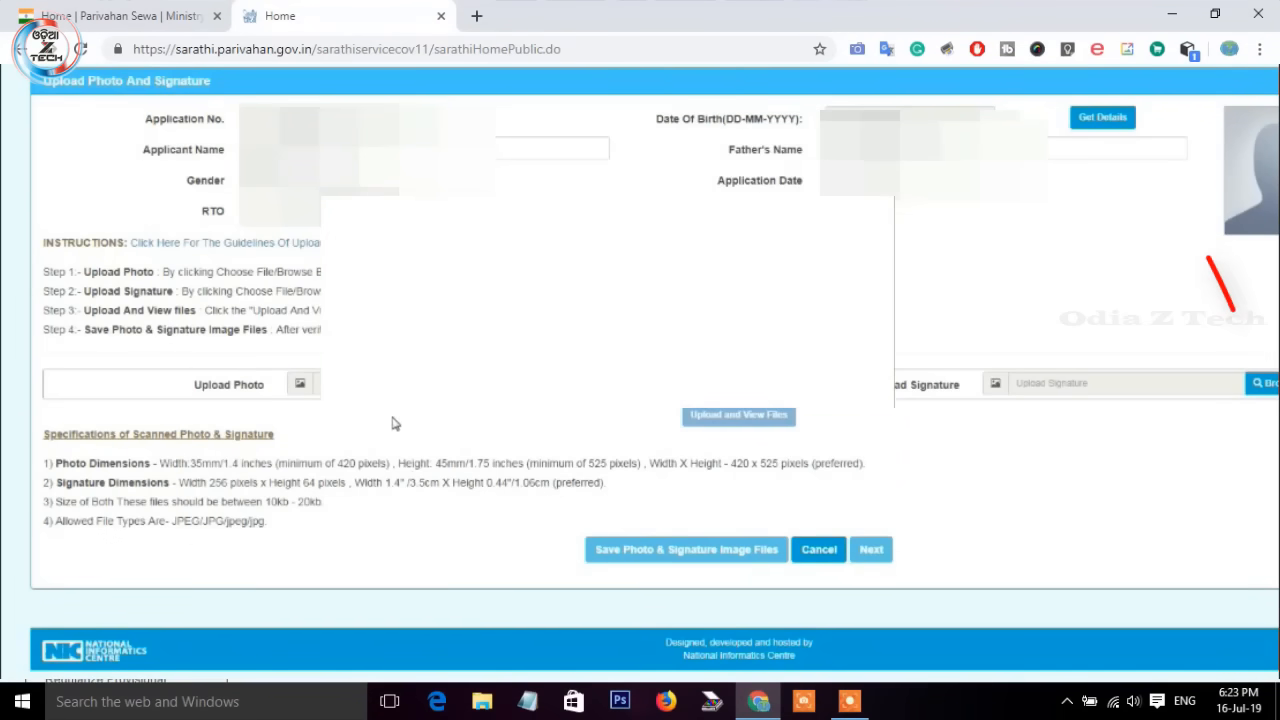
pyautogui.click(1268, 391)
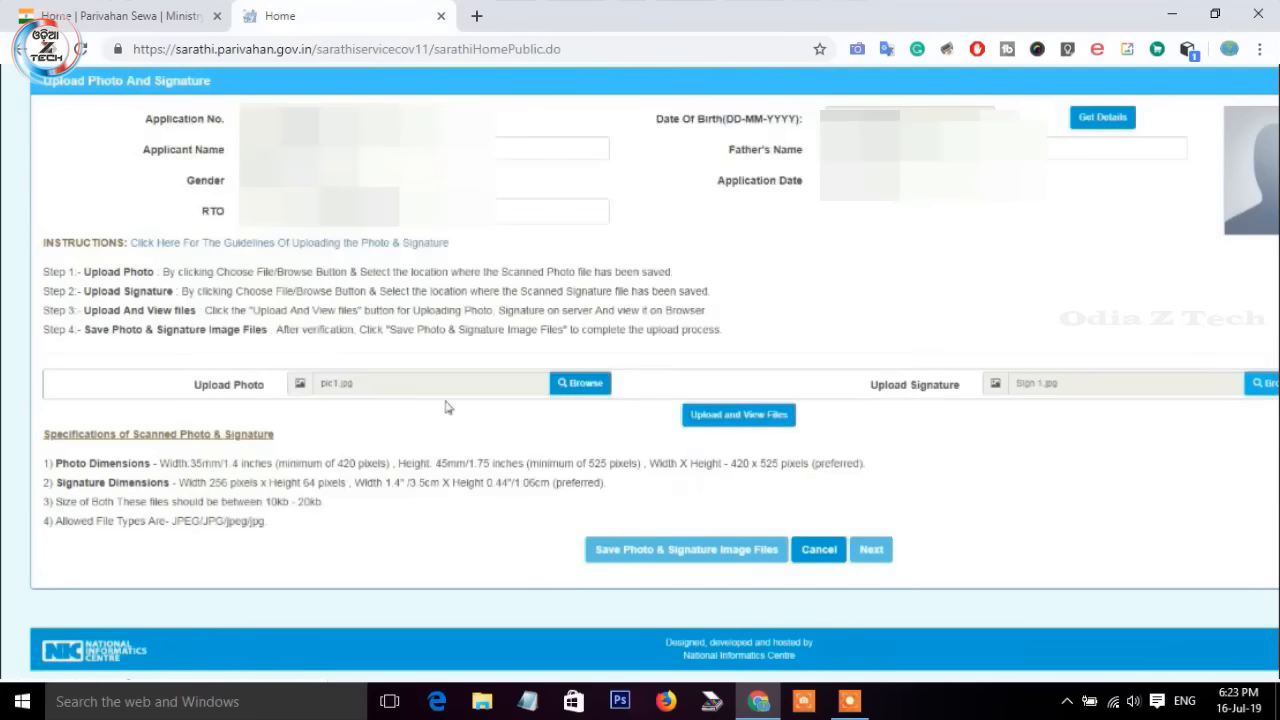
pyautogui.click(783, 424)
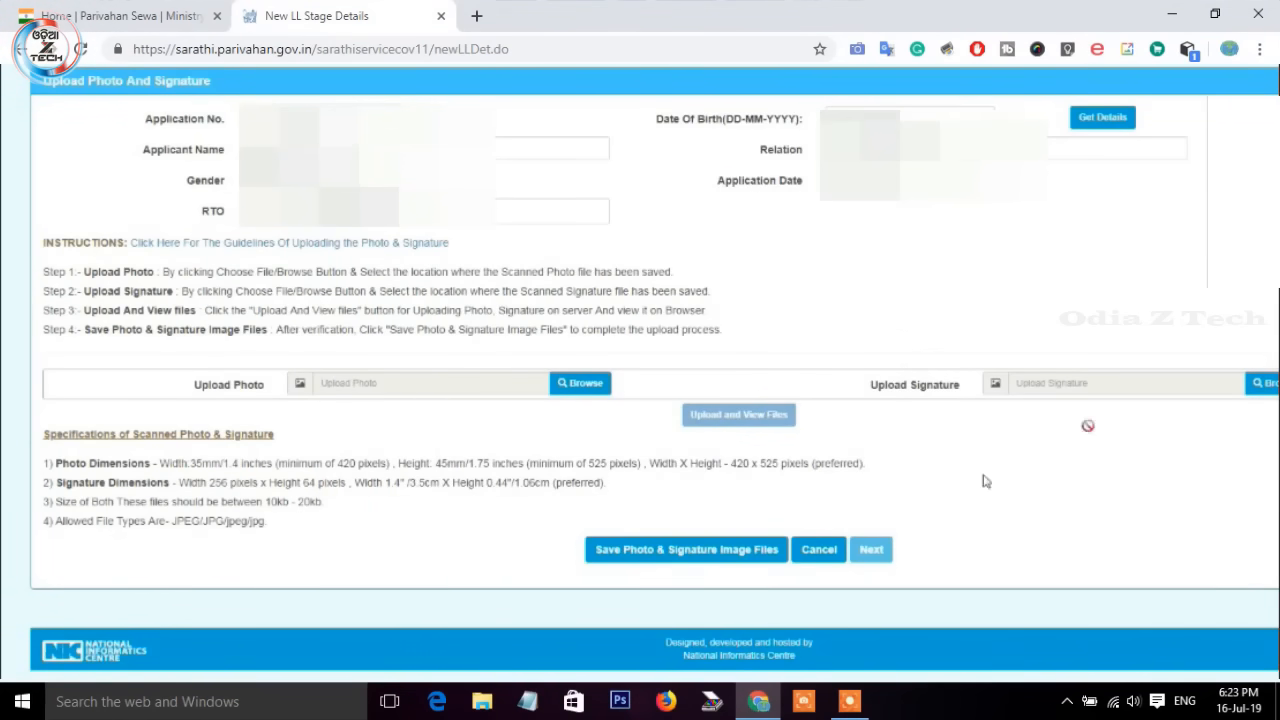
pyautogui.click(679, 557)
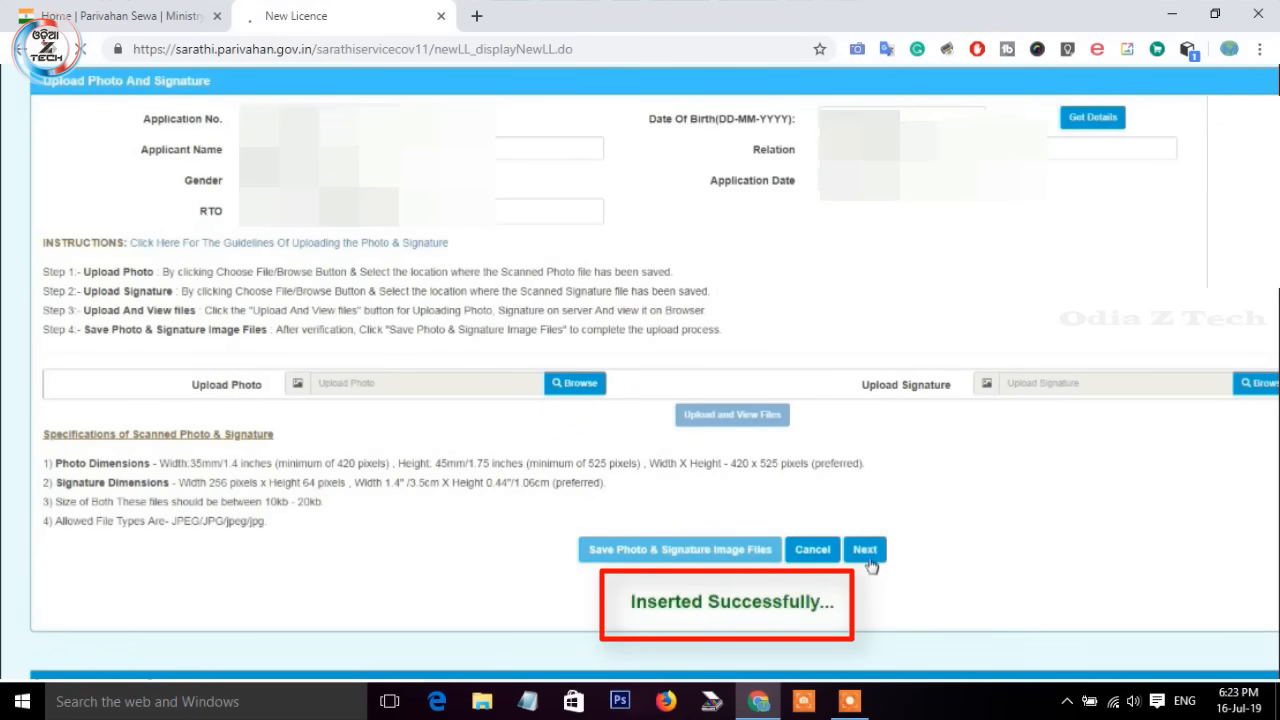
# Step: Continue to the Application Fee page showing the 350.00 learner's licence fee
pyautogui.click(866, 562)
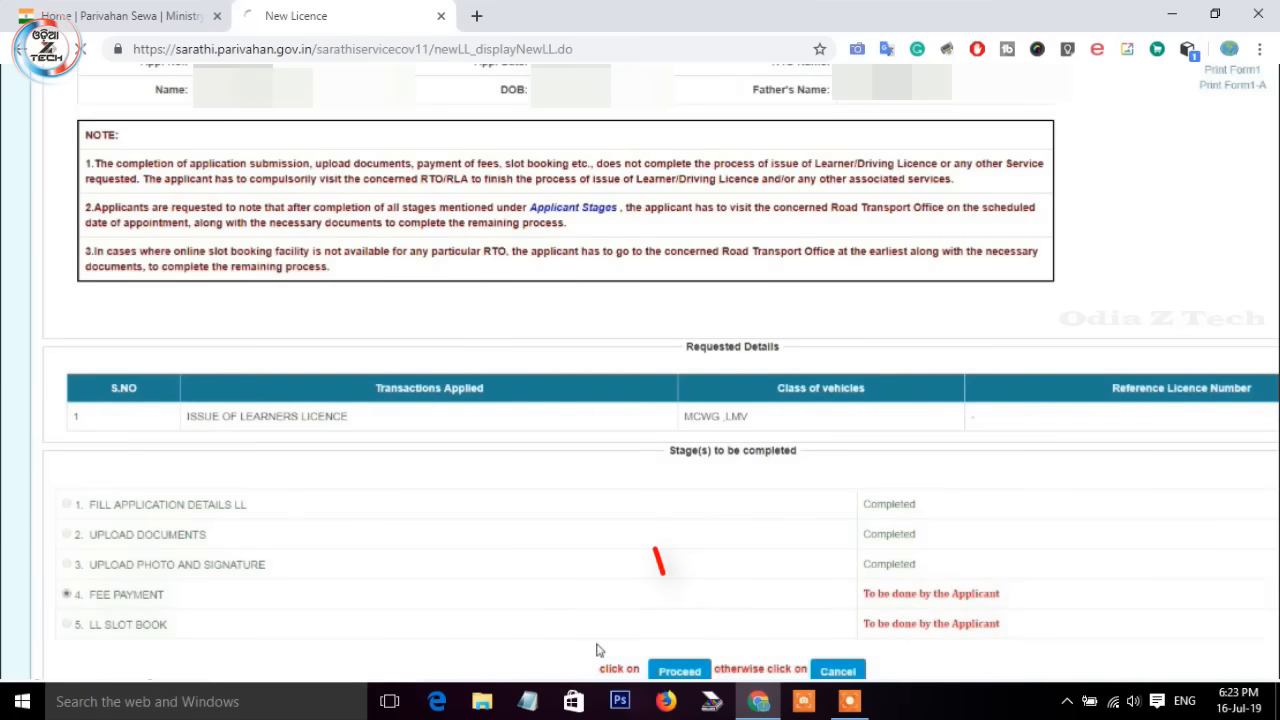
pyautogui.click(680, 671)
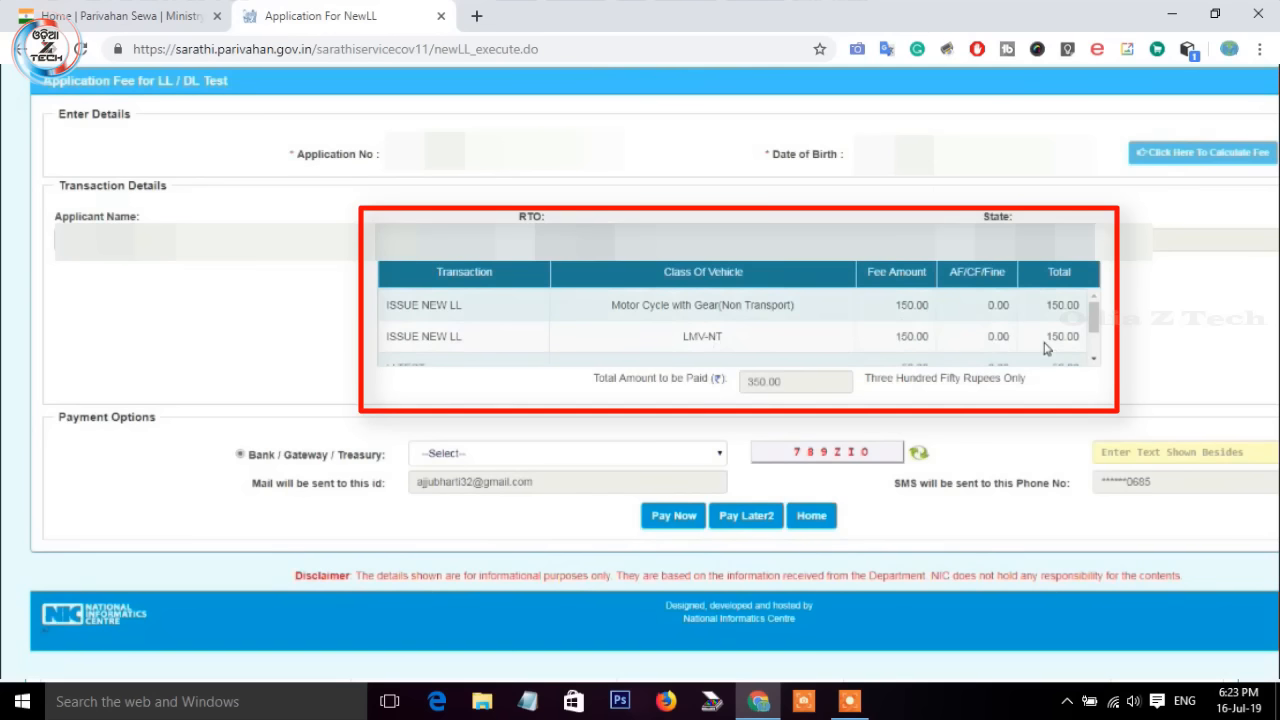
# Step: Choose STATE BANK OF INDIA as gateway, enter the captcha, and submit the 350 payment
pyautogui.scroll(-2, 1050, 340)
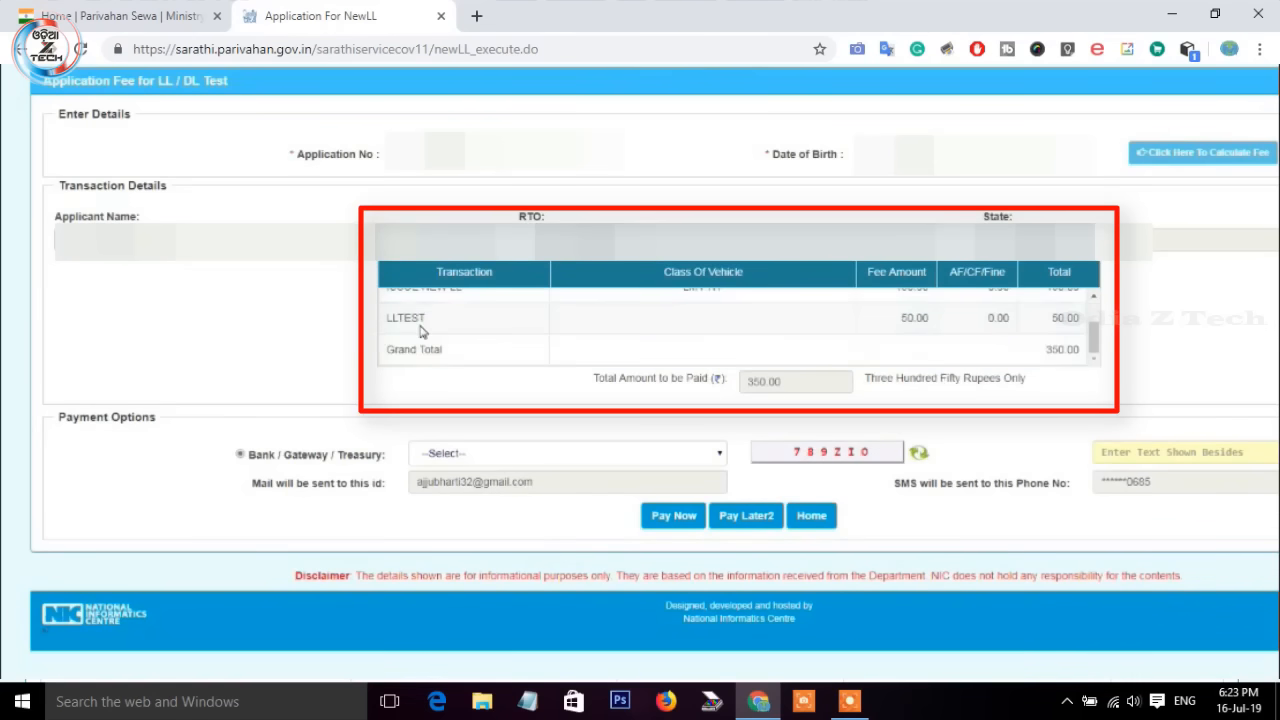
pyautogui.scroll(2, 872, 326)
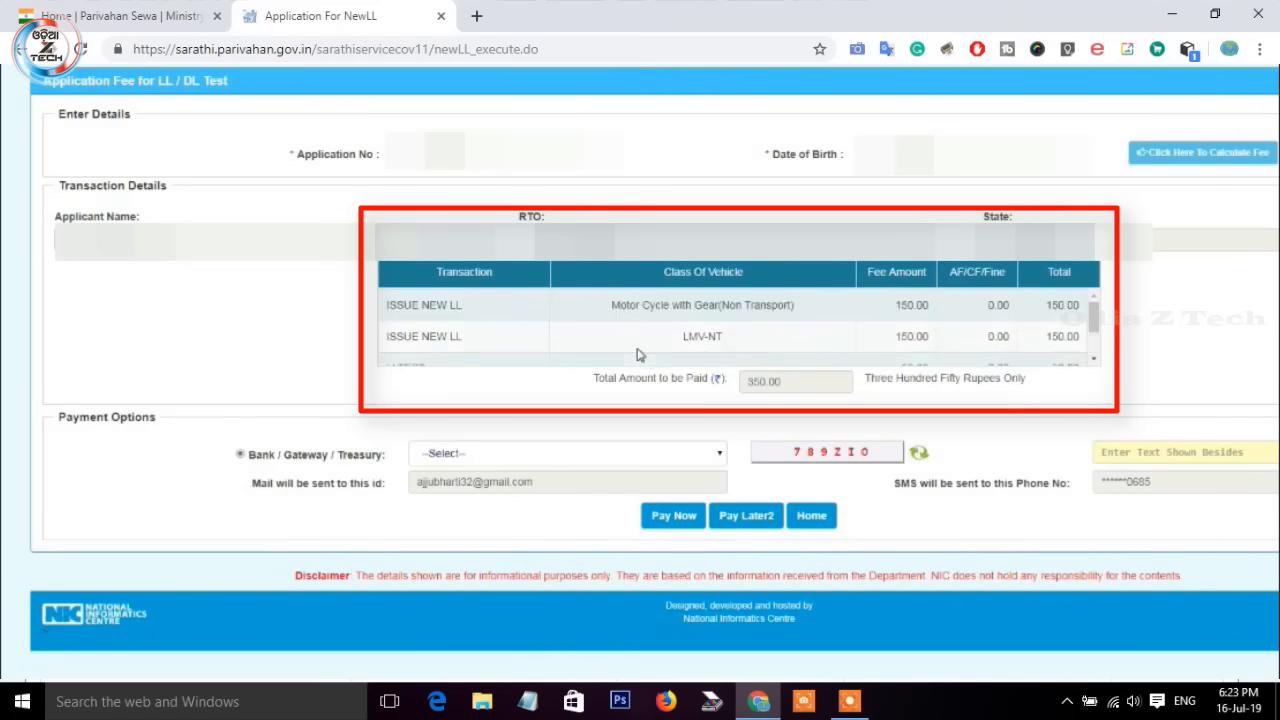
pyautogui.scroll(-2, 480, 358)
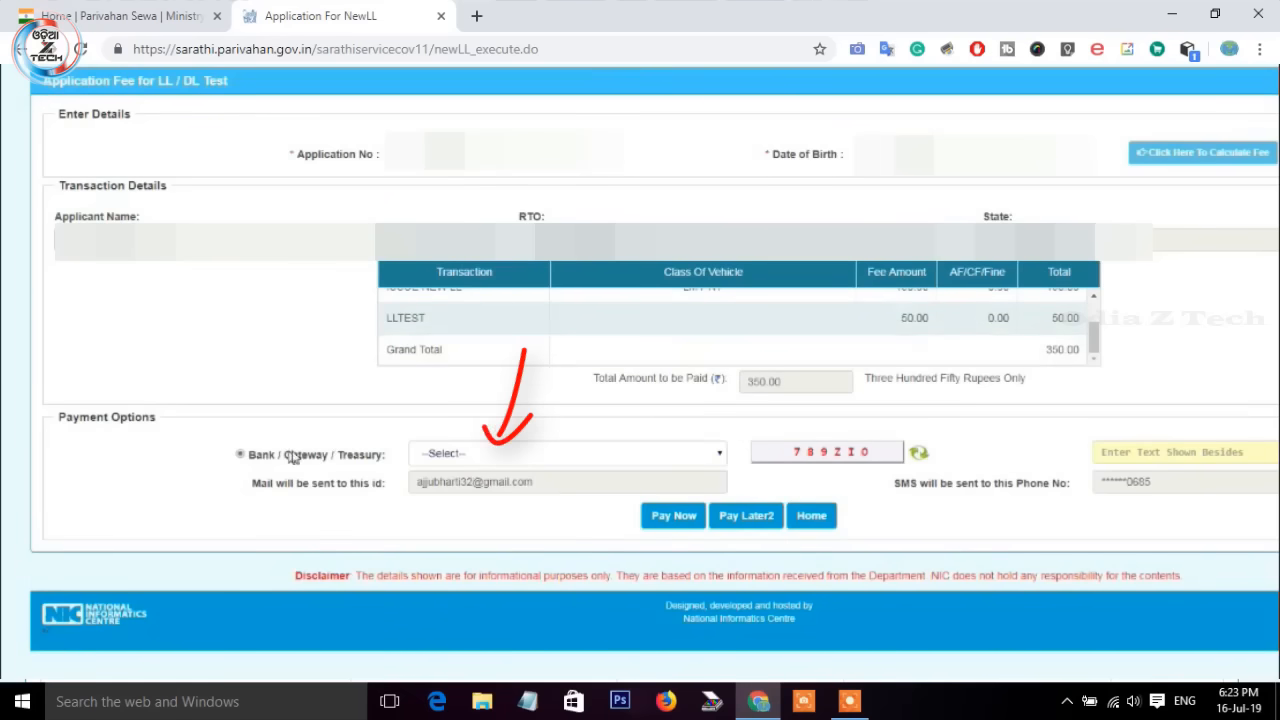
pyautogui.click(672, 455)
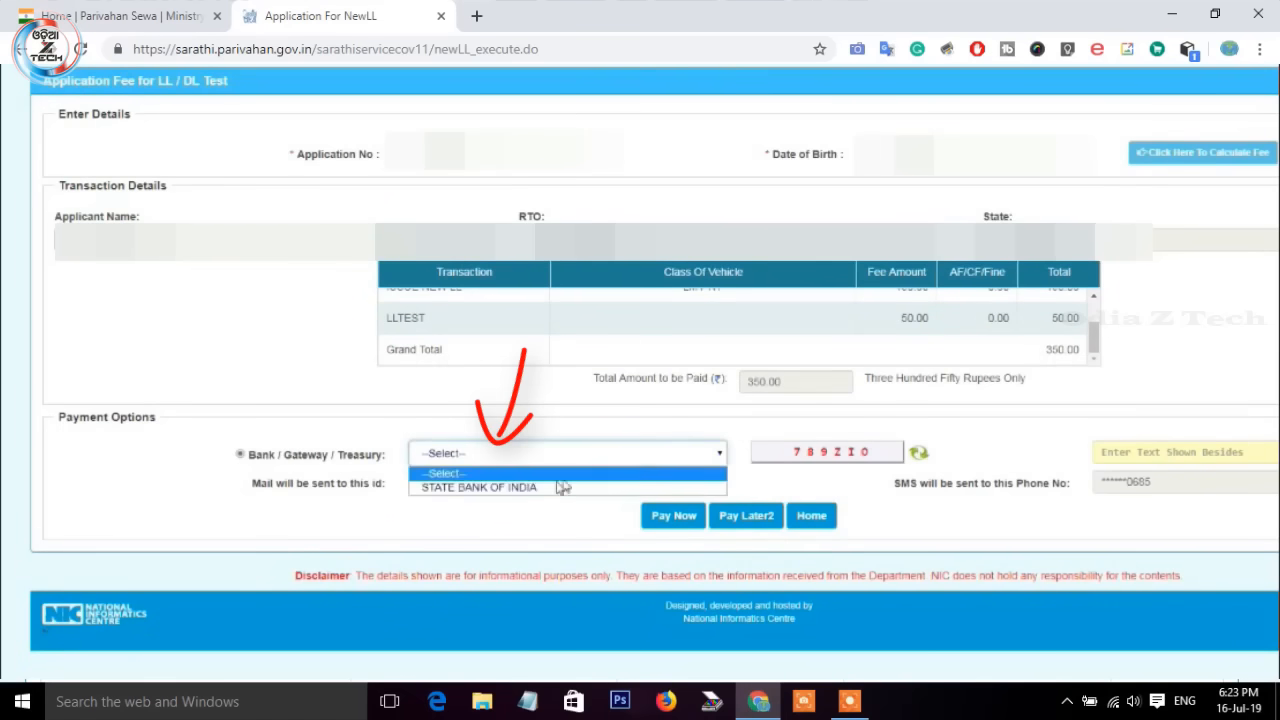
pyautogui.click(505, 487)
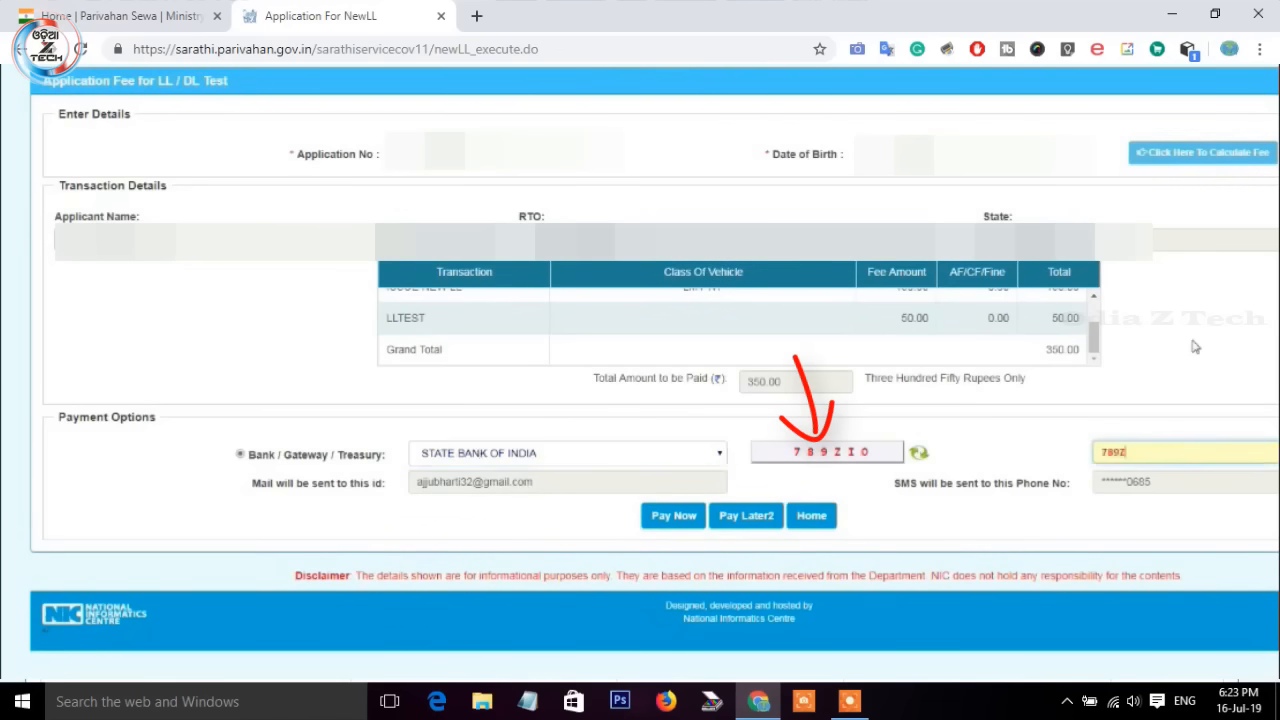
pyautogui.write('IO')
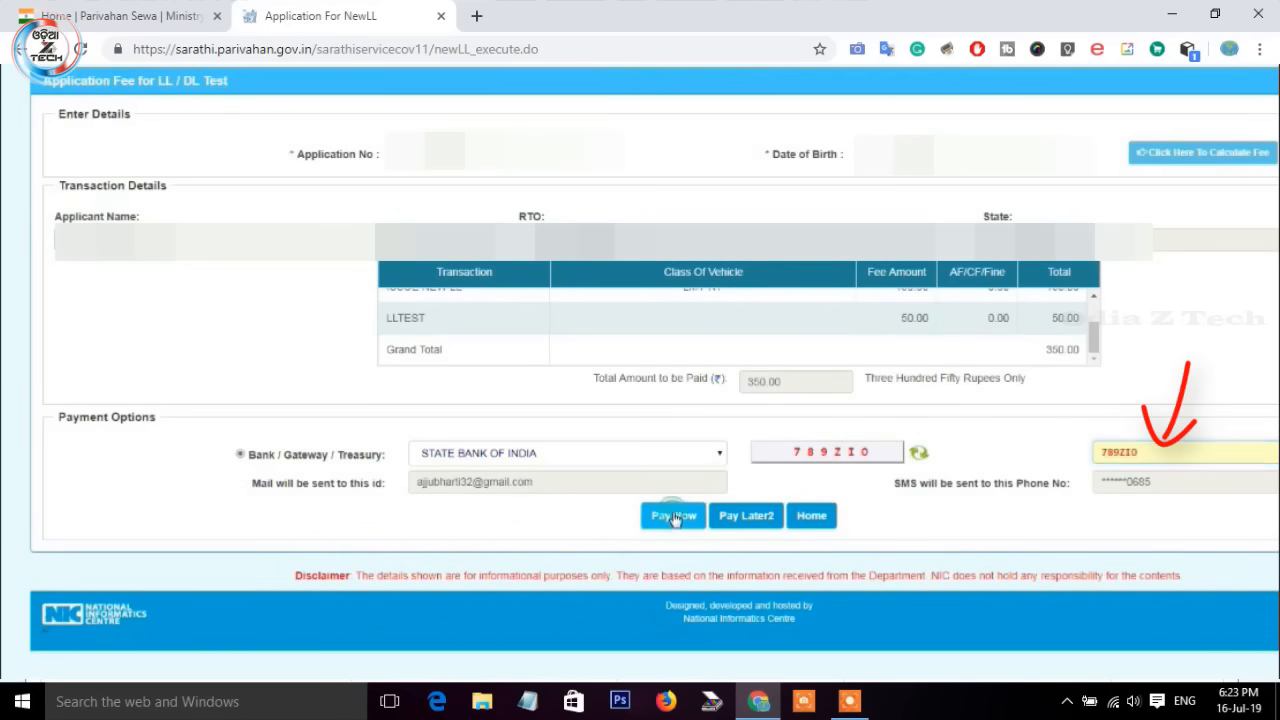
pyautogui.click(676, 517)
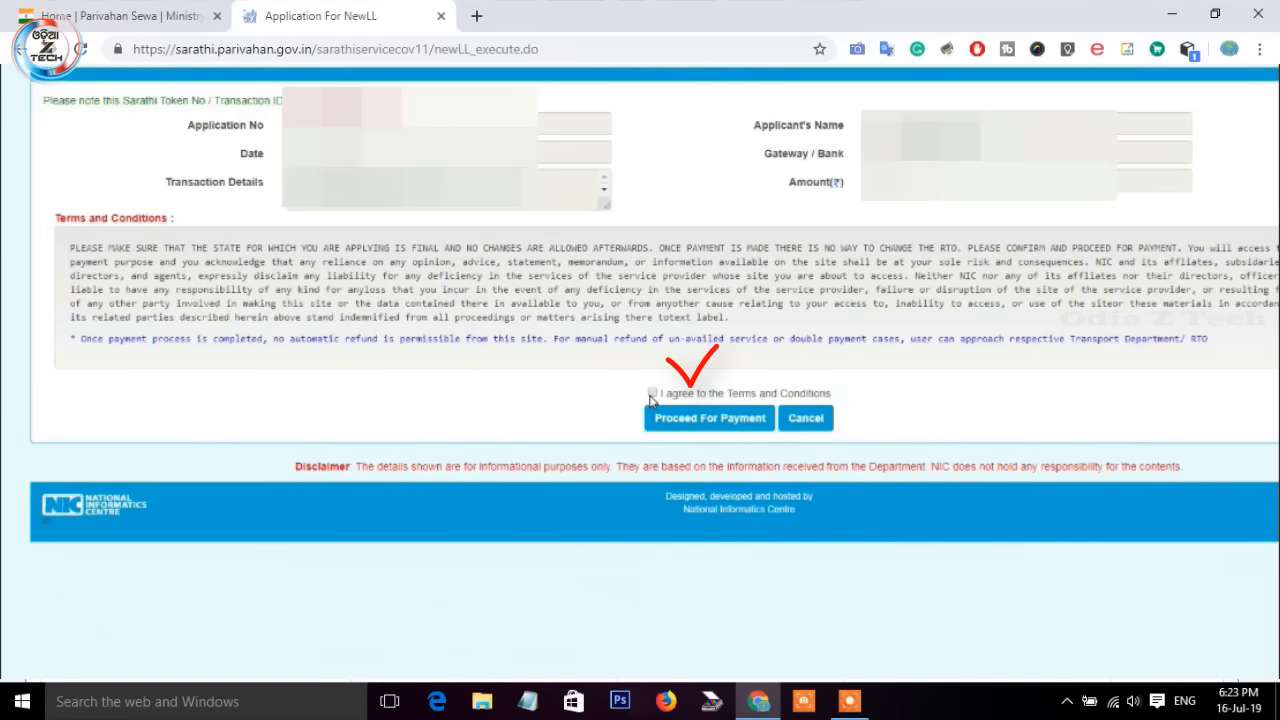
# Step: Accept the payment terms, then reopen the fee form via Home's Fee/Payments
pyautogui.click(652, 394)
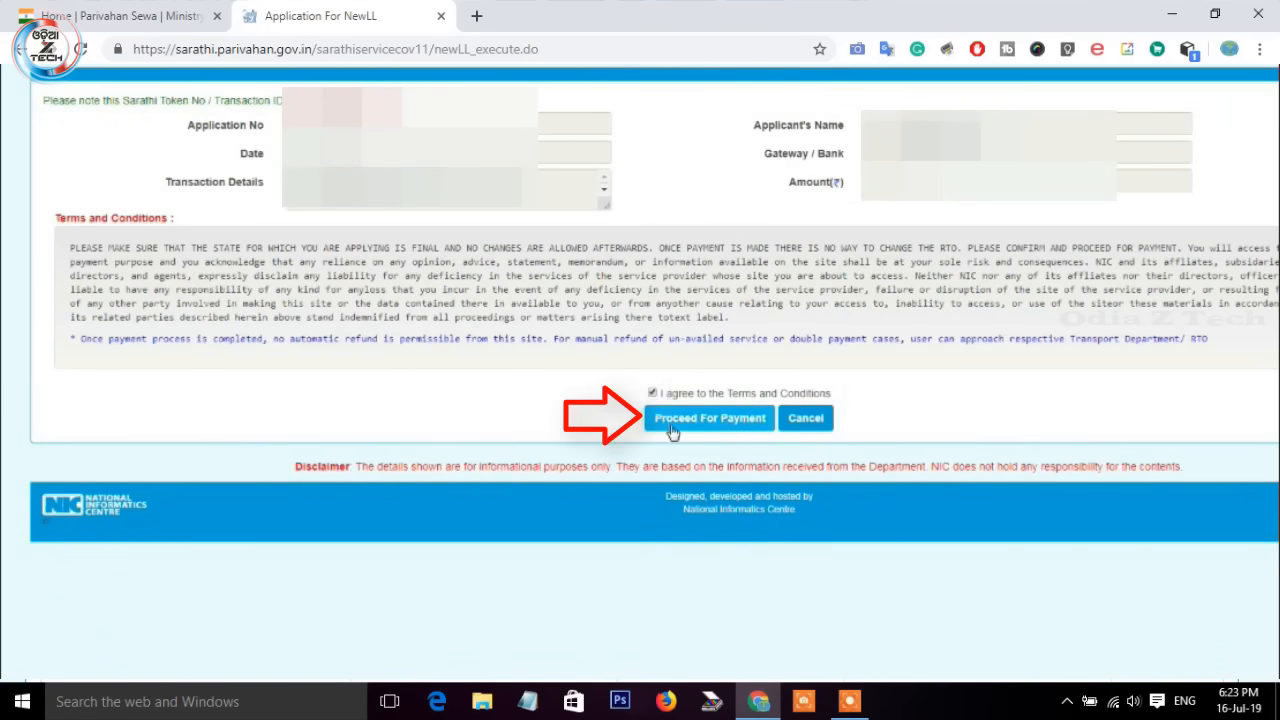
pyautogui.click(672, 424)
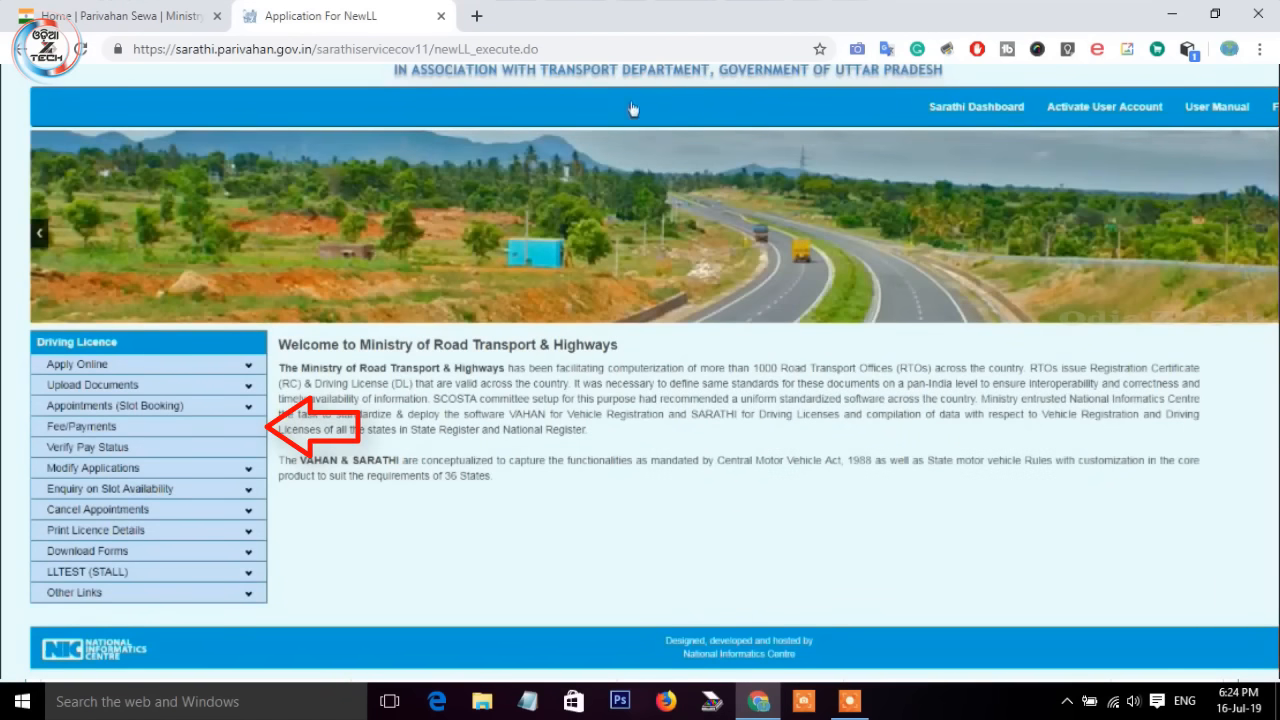
pyautogui.click(121, 430)
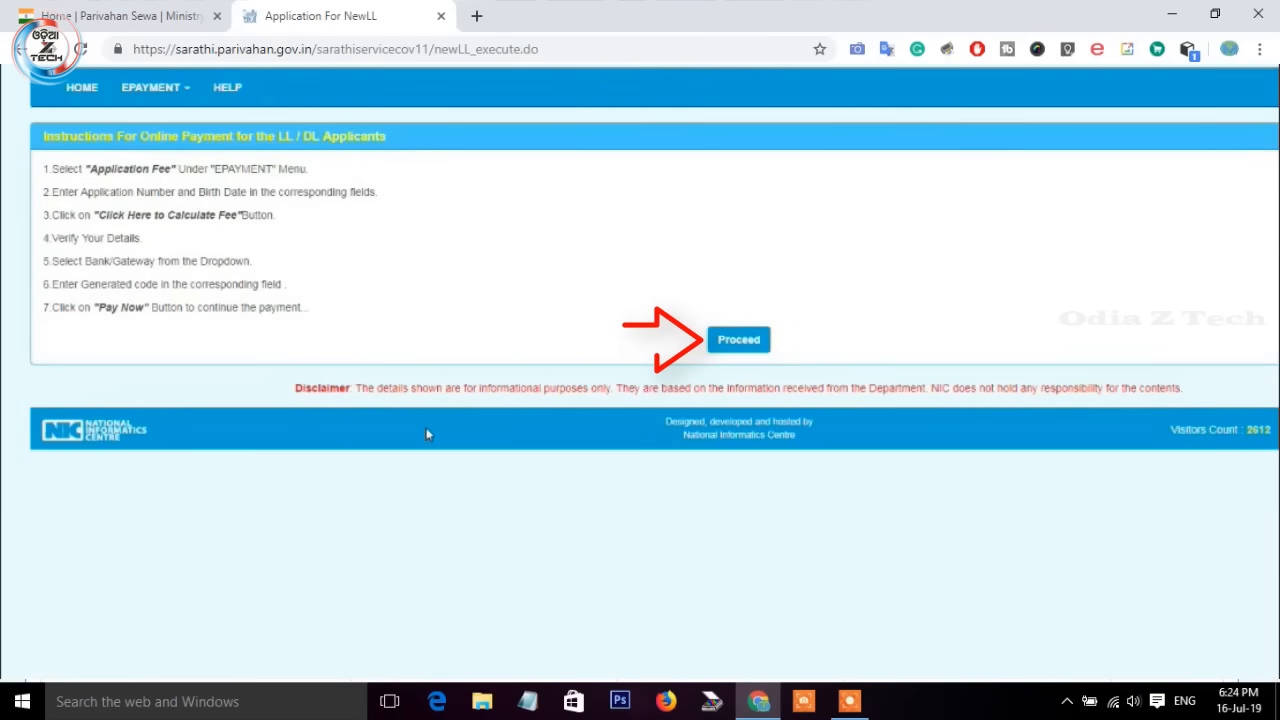
pyautogui.click(740, 340)
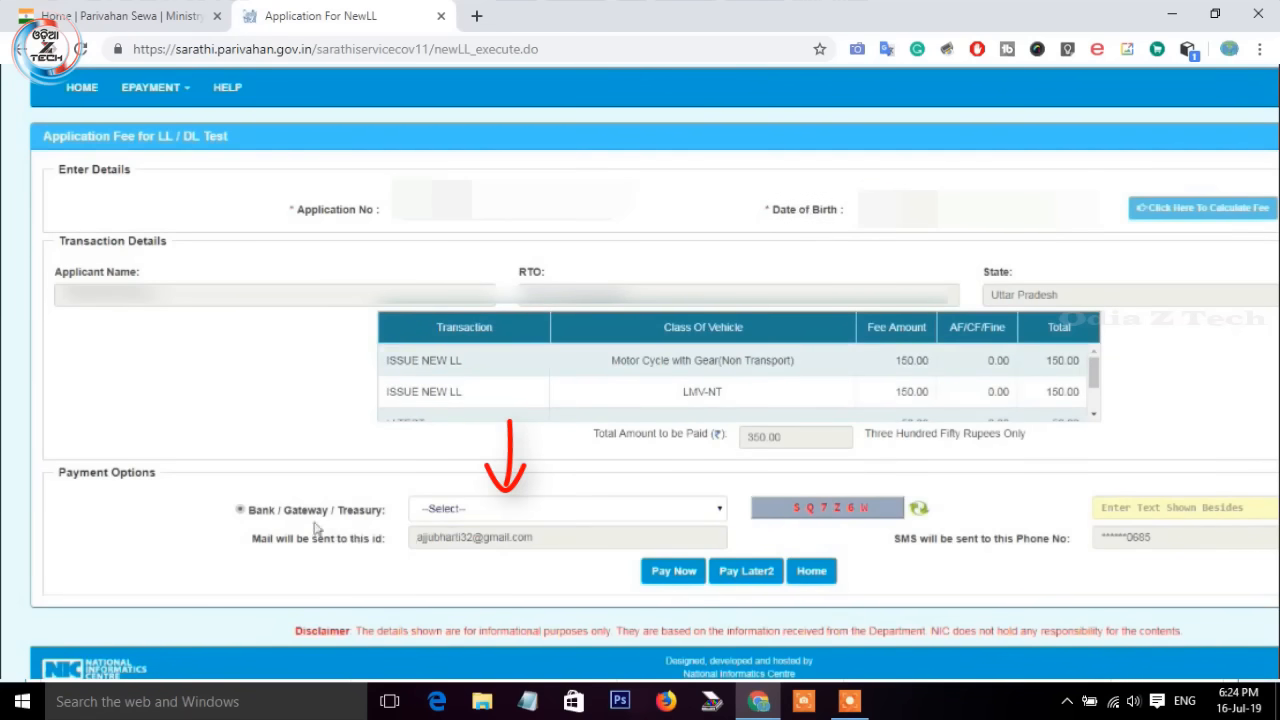
# Step: Select STATE BANK OF INDIA, enter the captcha, and pay through to SBI's payment page
pyautogui.click(535, 512)
pyautogui.click(500, 543)
pyautogui.write('SQ7')
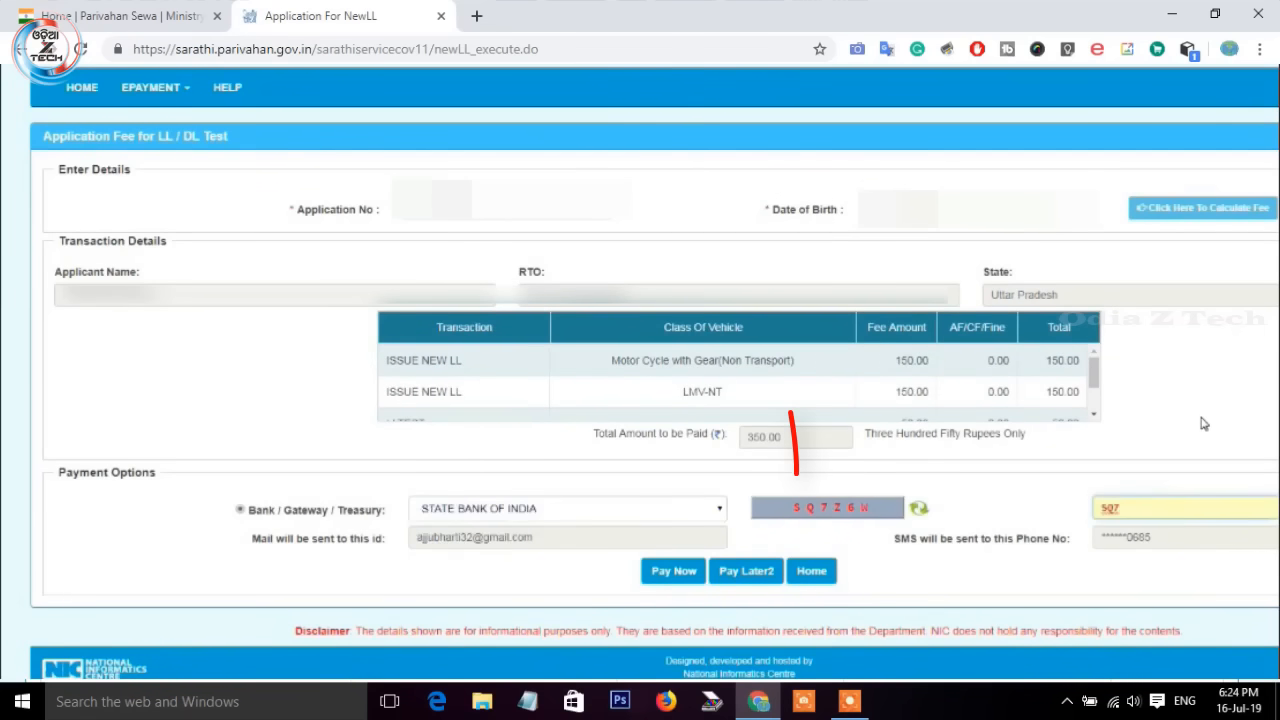
pyautogui.write('Z6W')
pyautogui.click(668, 571)
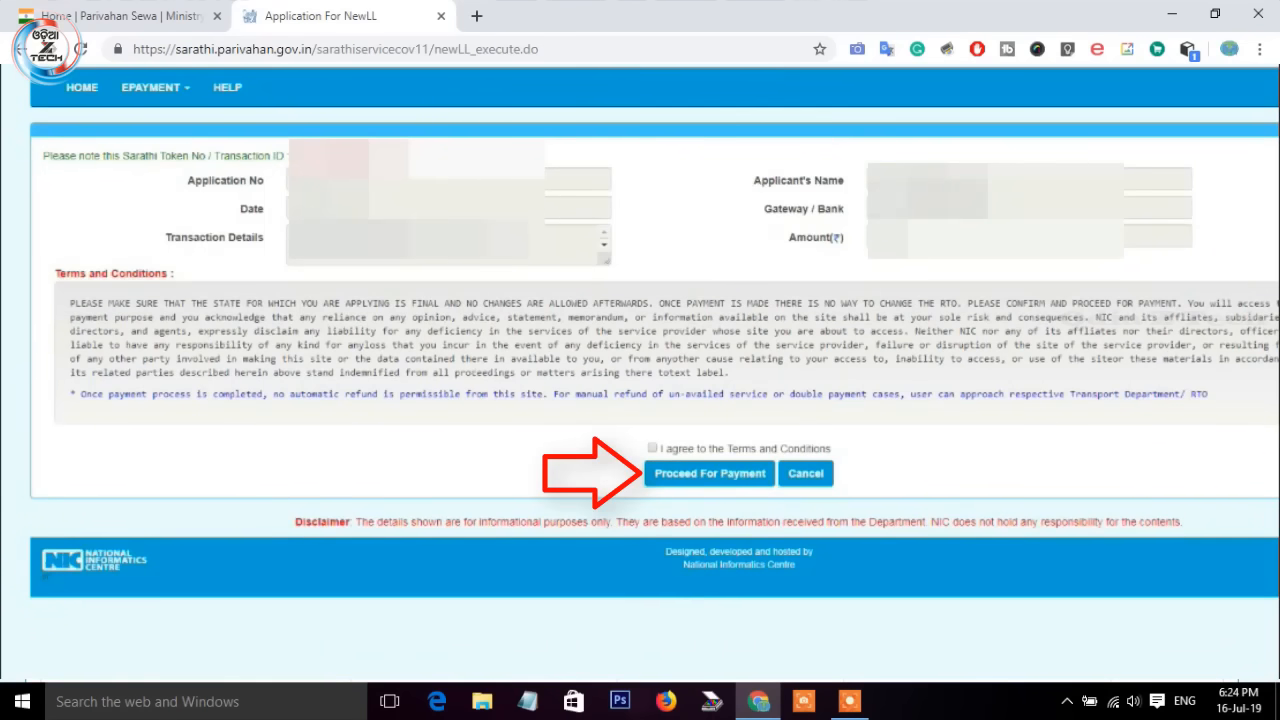
pyautogui.click(676, 472)
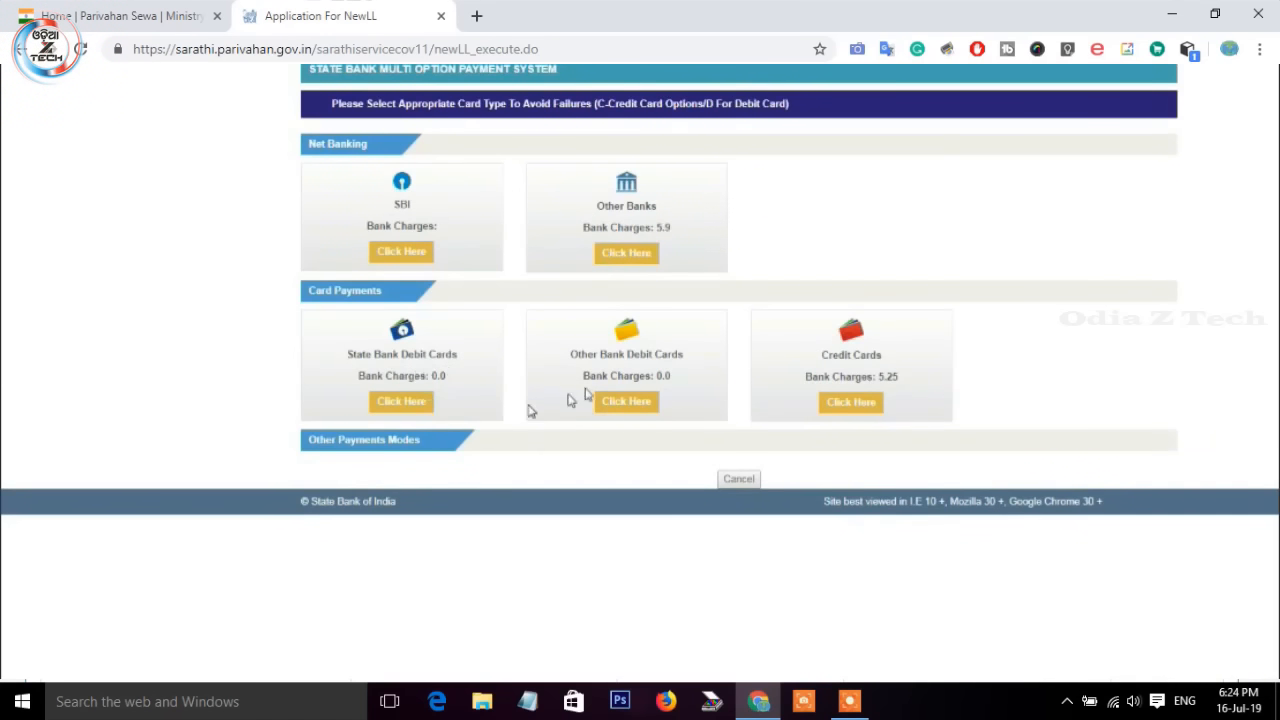
# Step: Choose a payment method on the SBI page and confirm the payment
pyautogui.click(626, 401)
pyautogui.click(690, 410)
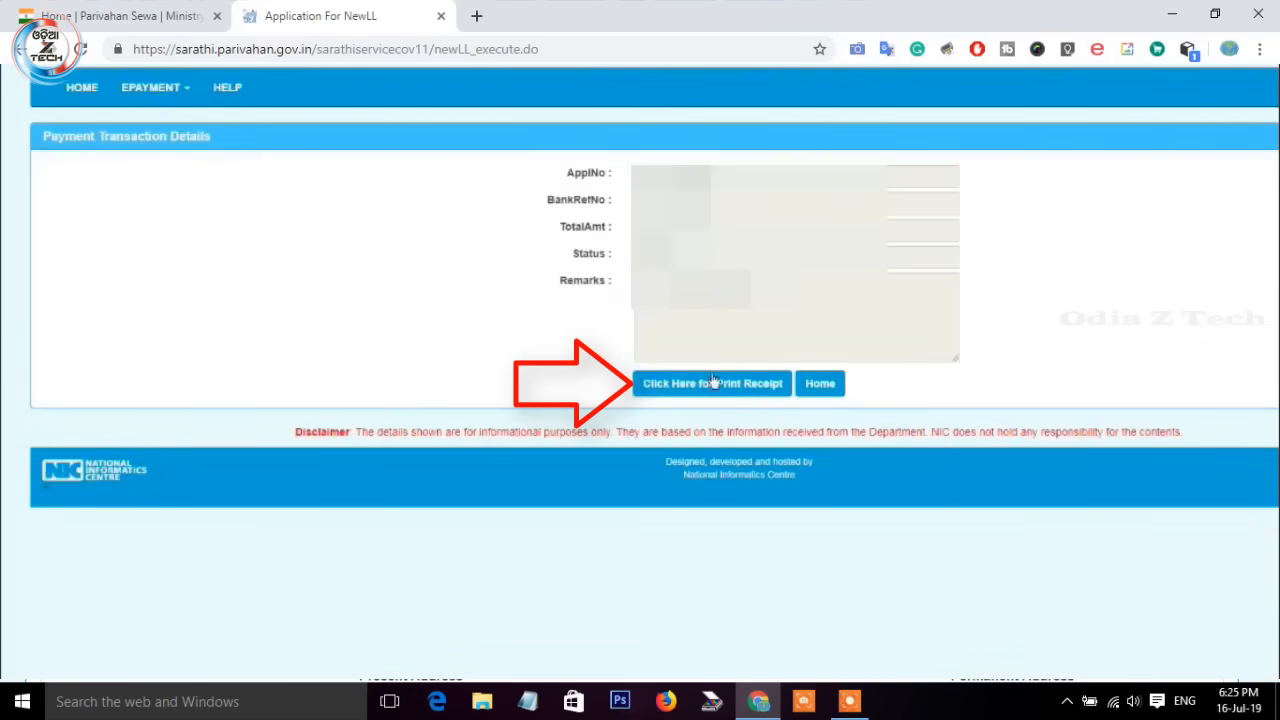
# Step: Print the fee receipt, then open the Learners Licence Test page under Appointments (Slot Booking)
pyautogui.click(714, 382)
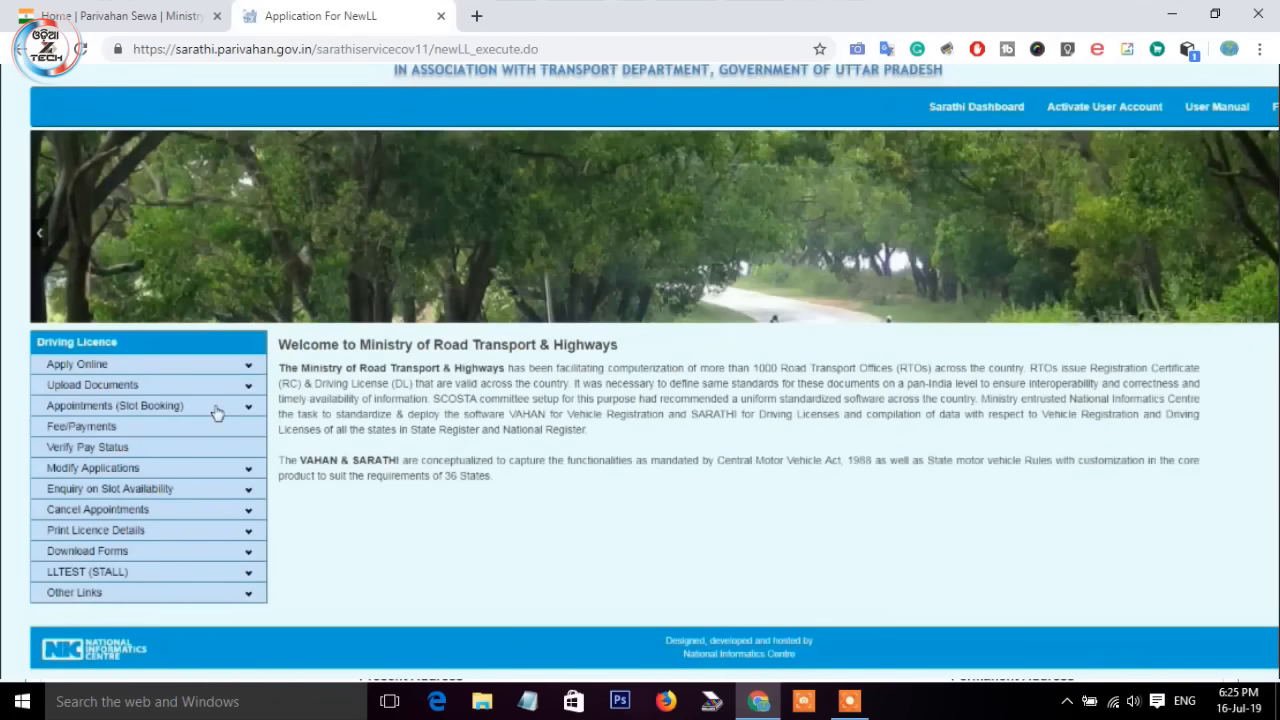
pyautogui.click(195, 414)
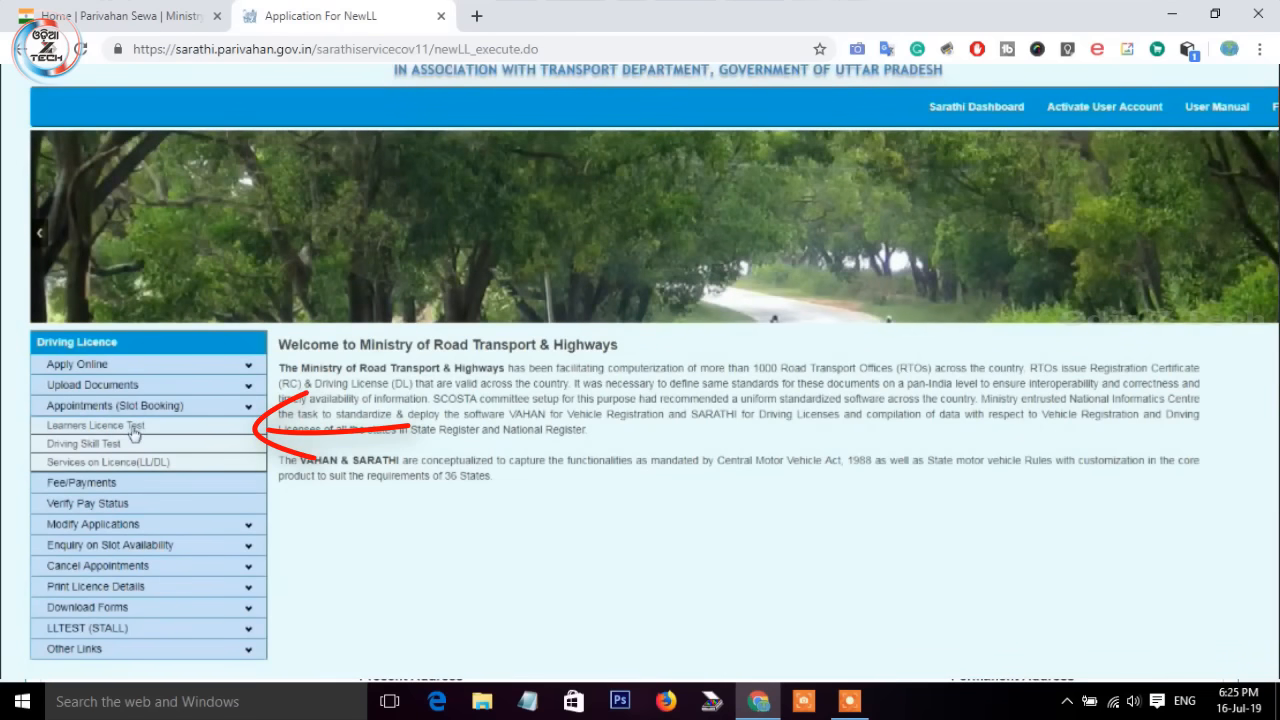
pyautogui.click(135, 427)
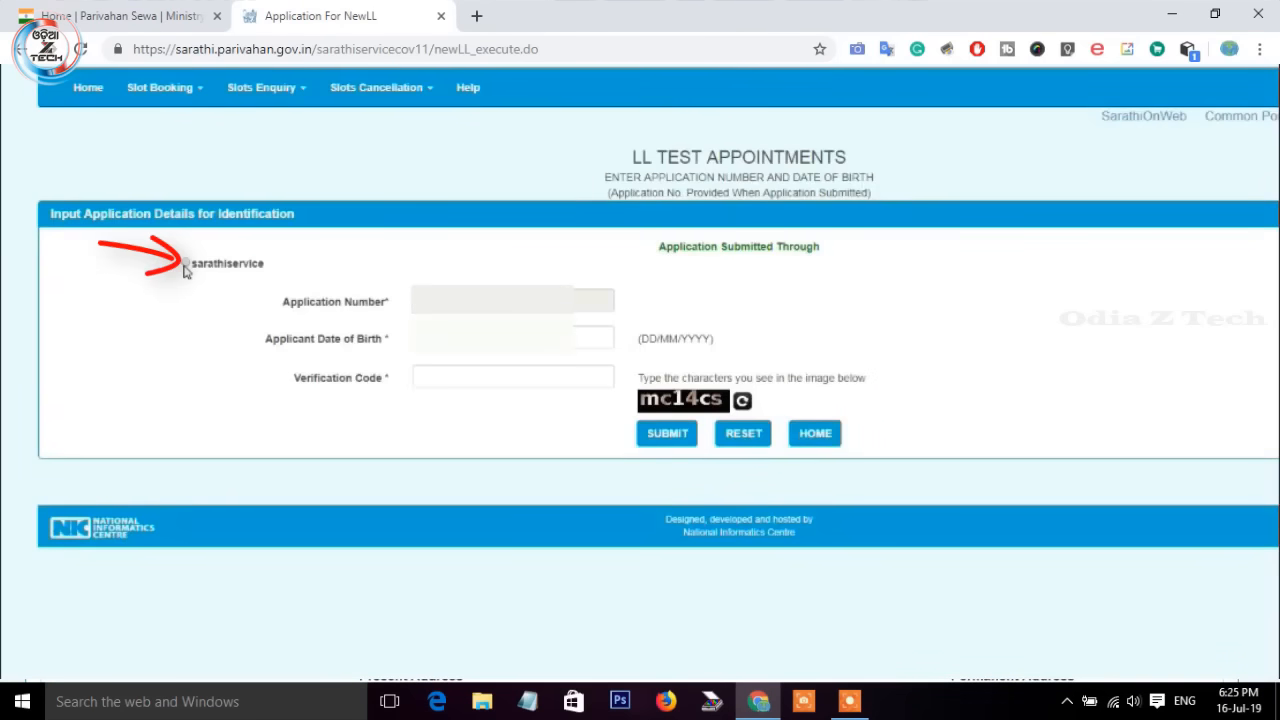
# Step: Submit the sarathiservice application number, date of birth, captcha and SMS security code
pyautogui.click(185, 264)
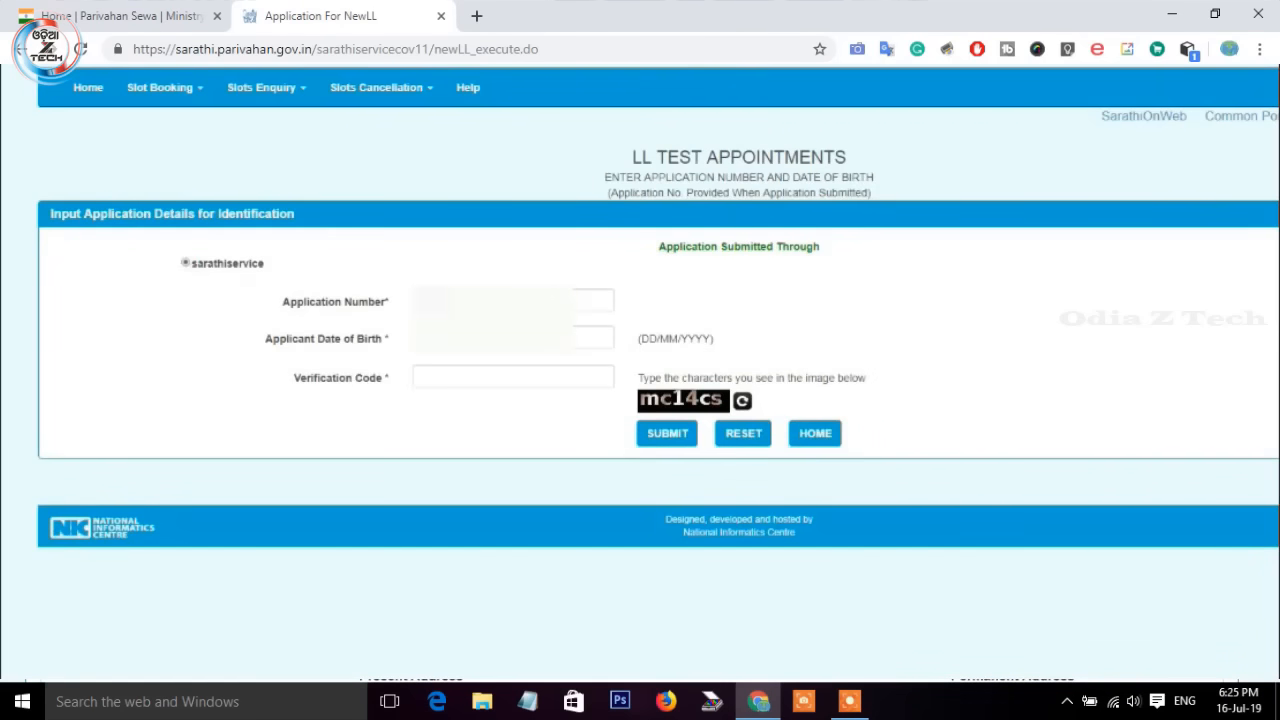
pyautogui.click(448, 301)
pyautogui.click(480, 338)
pyautogui.click(440, 381)
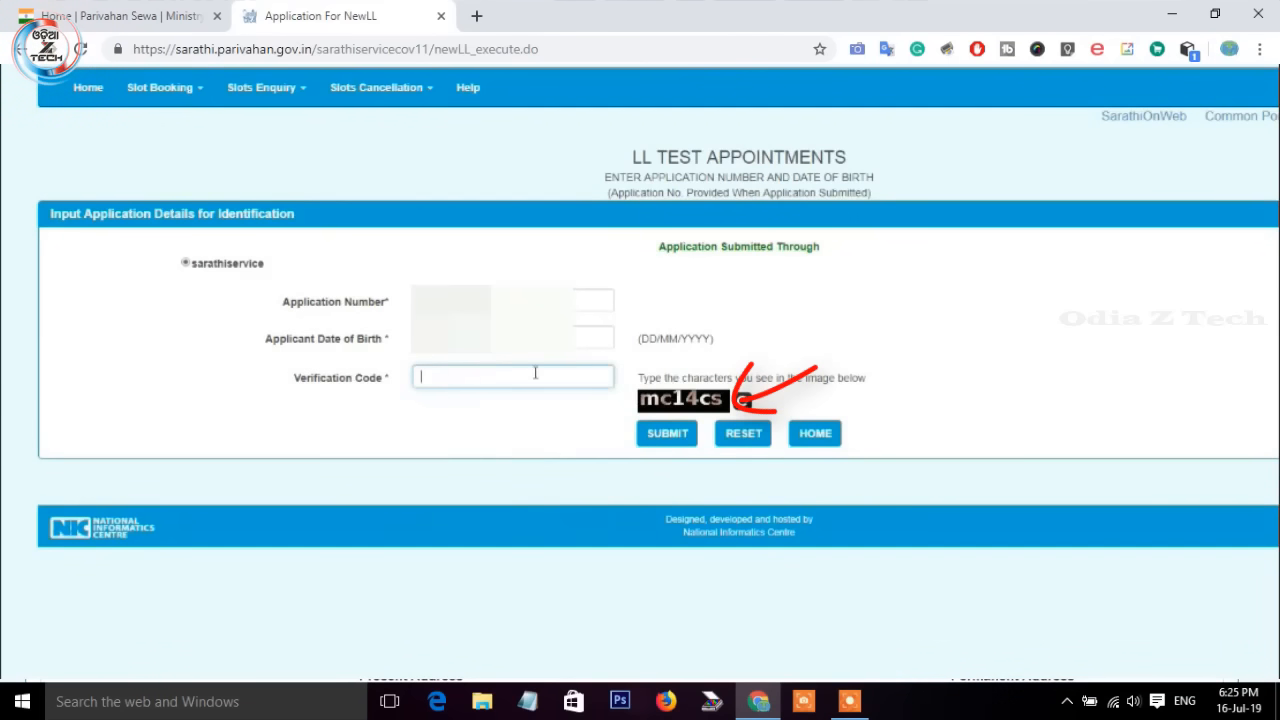
pyautogui.write('mc14cs')
pyautogui.click(667, 435)
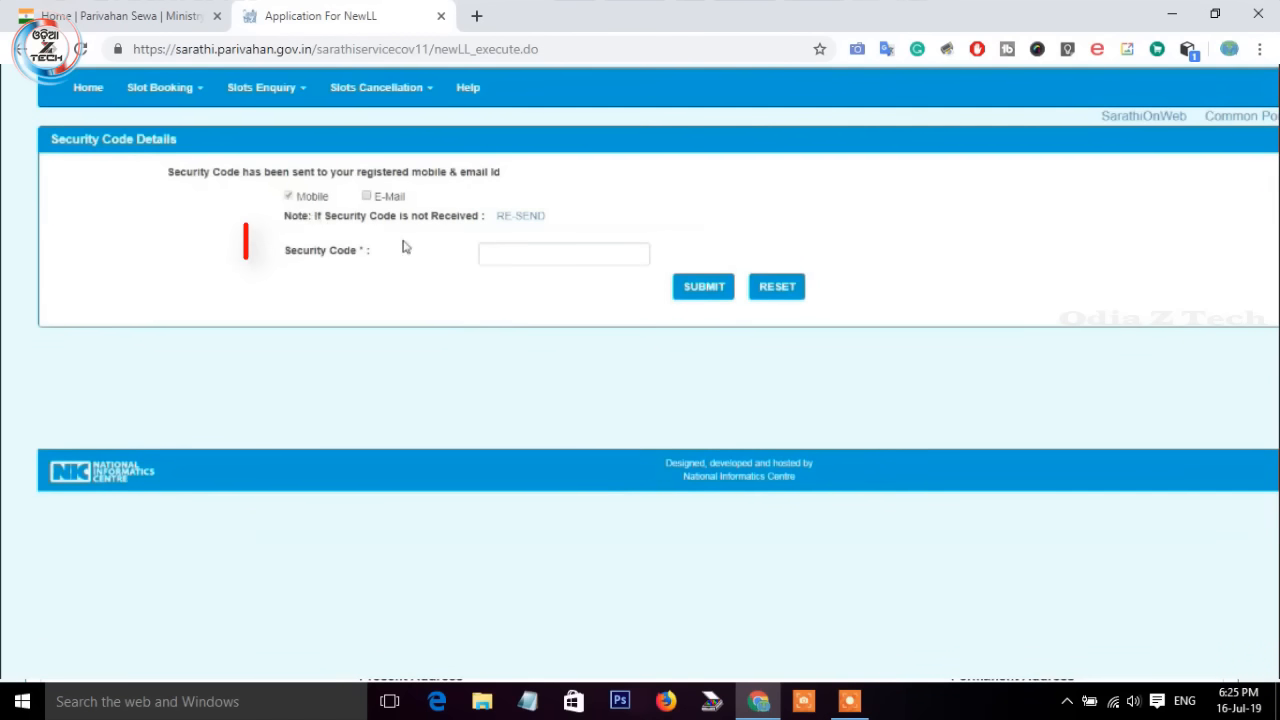
pyautogui.click(504, 258)
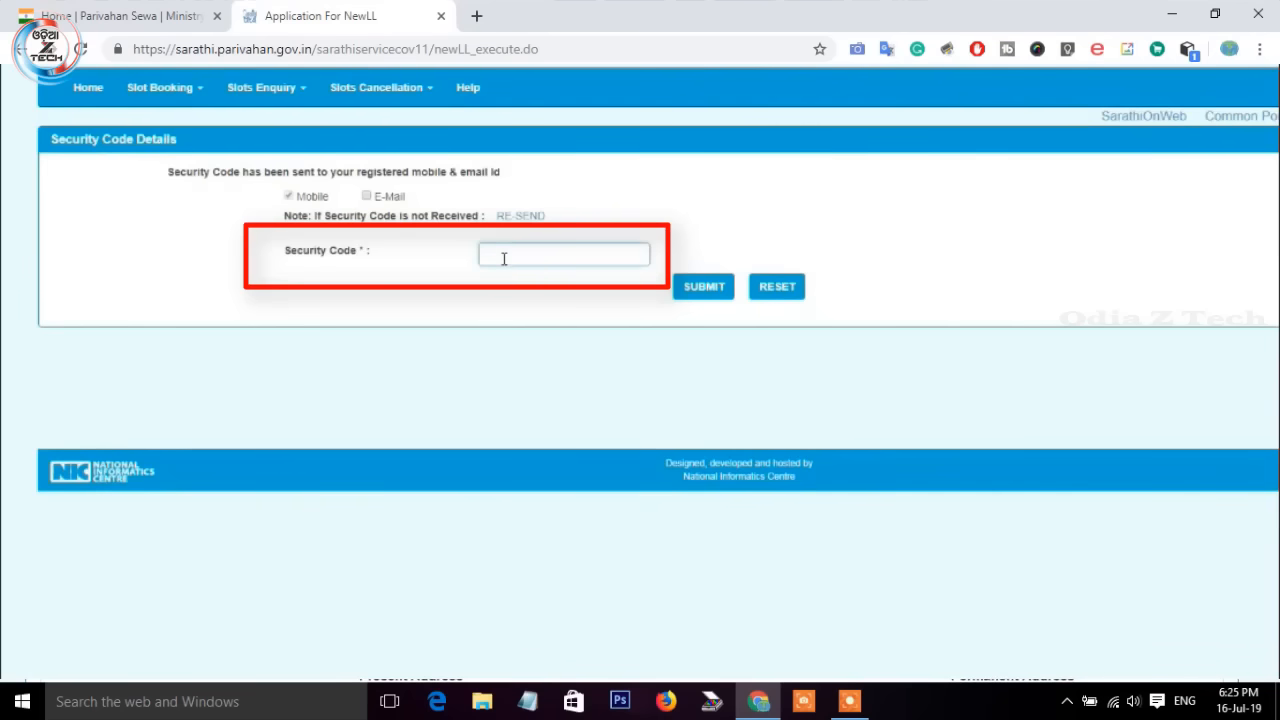
pyautogui.click(688, 293)
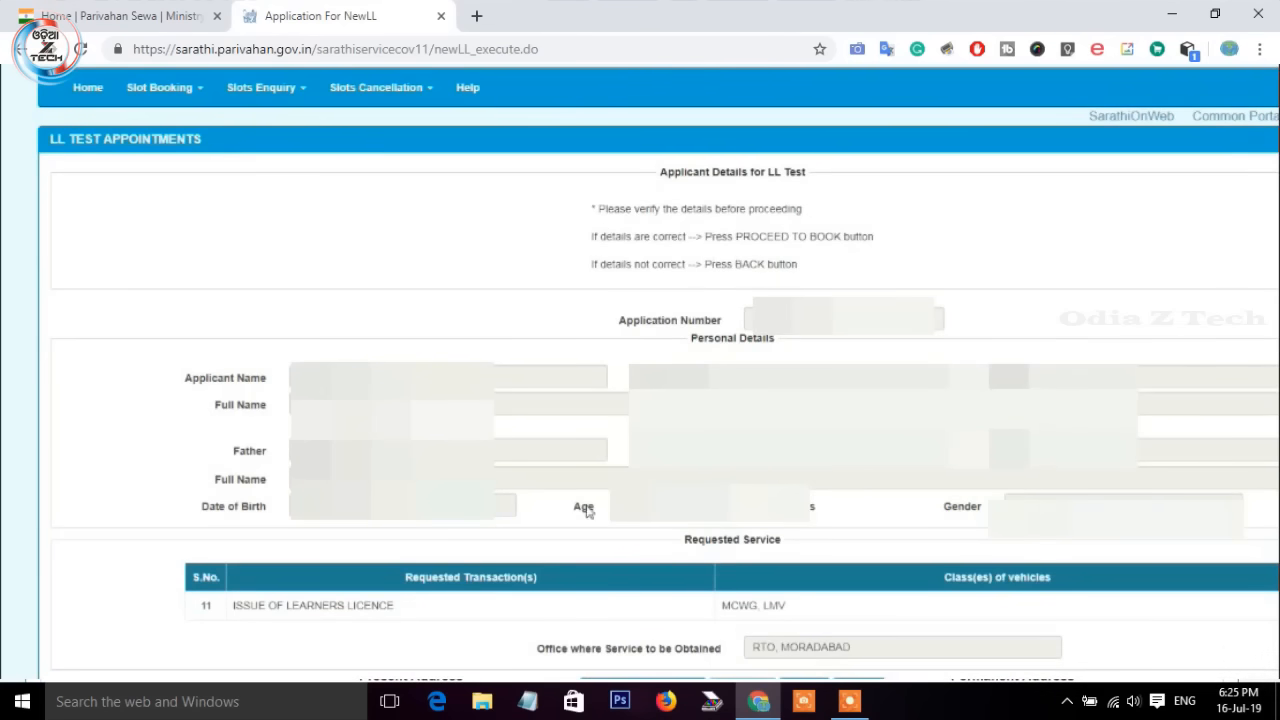
# Step: Scroll past the applicant details for MCWG, LMV at RTO Moradabad and proceed to book
pyautogui.scroll(-1, 920, 350)
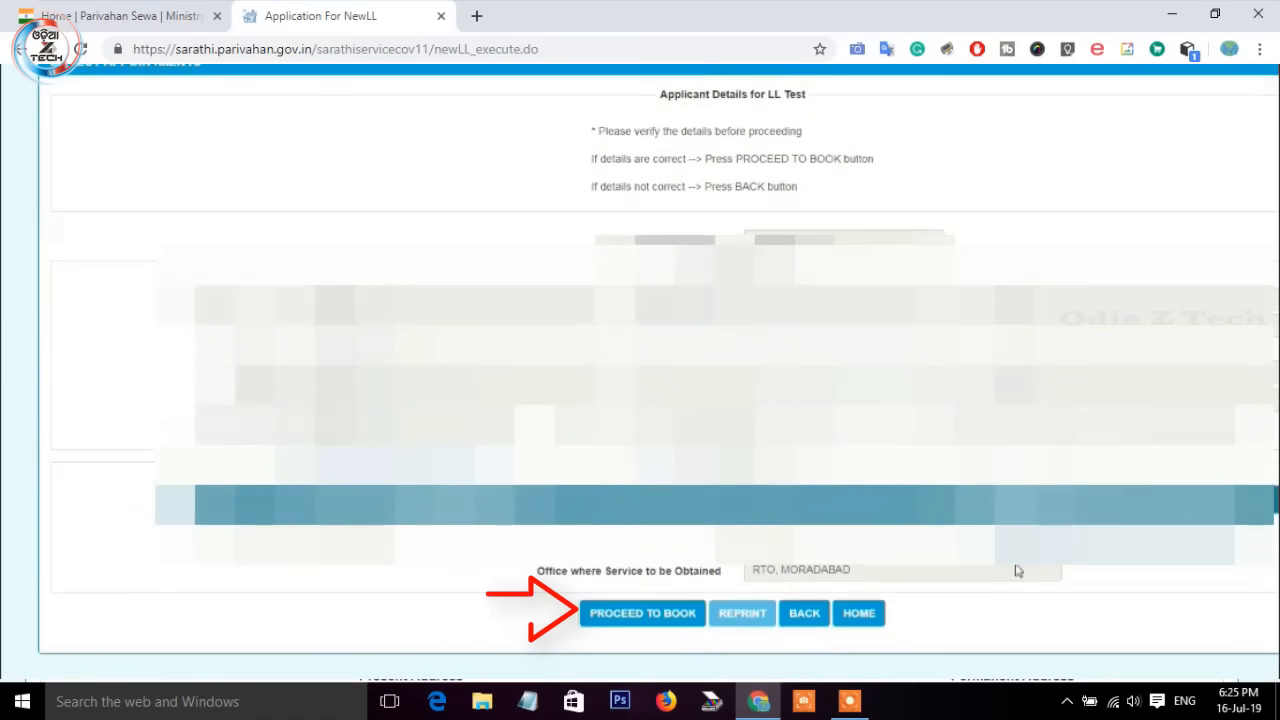
pyautogui.click(650, 618)
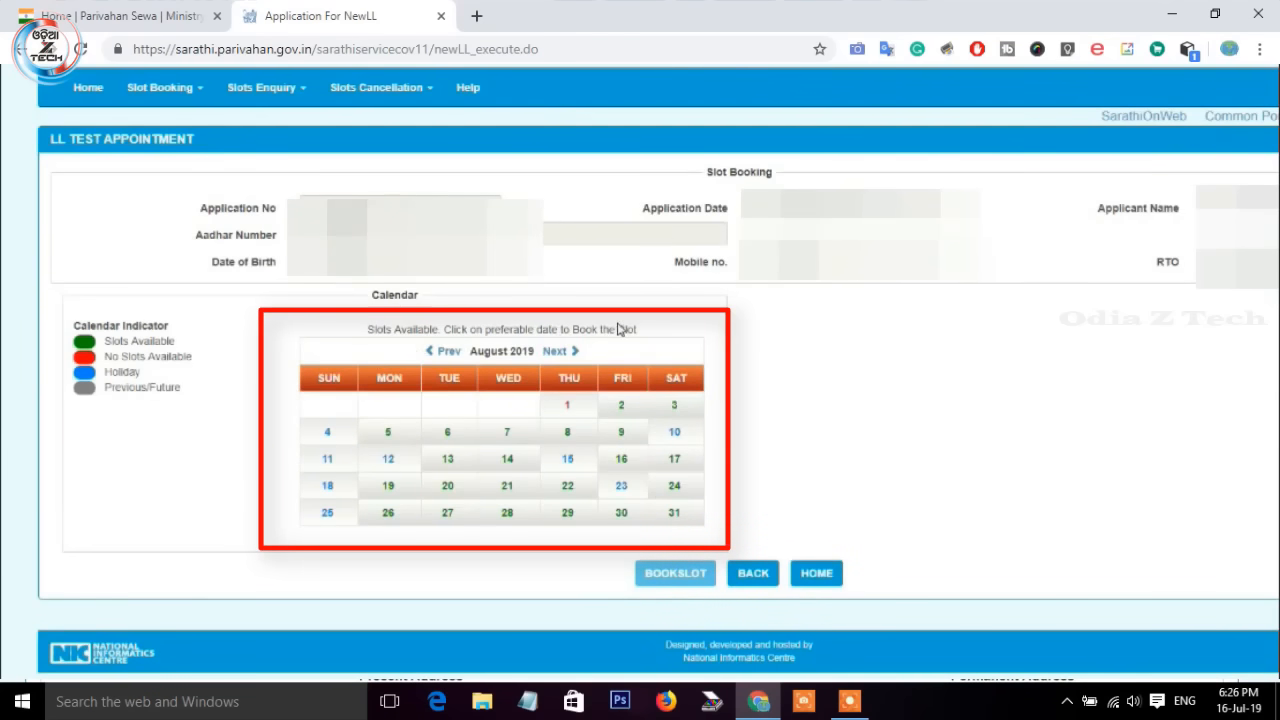
# Step: Book the 02-08-2019 10.30-15.00 LL test slot and save the appointment letter as PDF
pyautogui.click(443, 351)
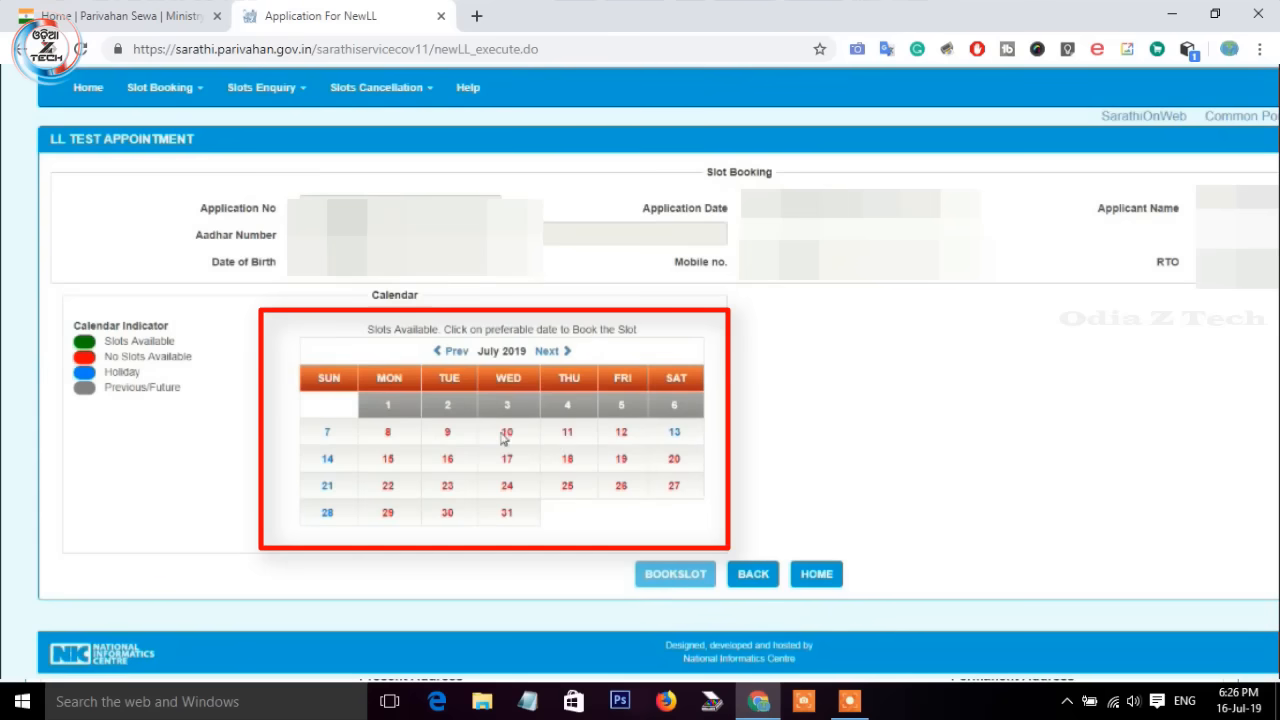
pyautogui.click(549, 351)
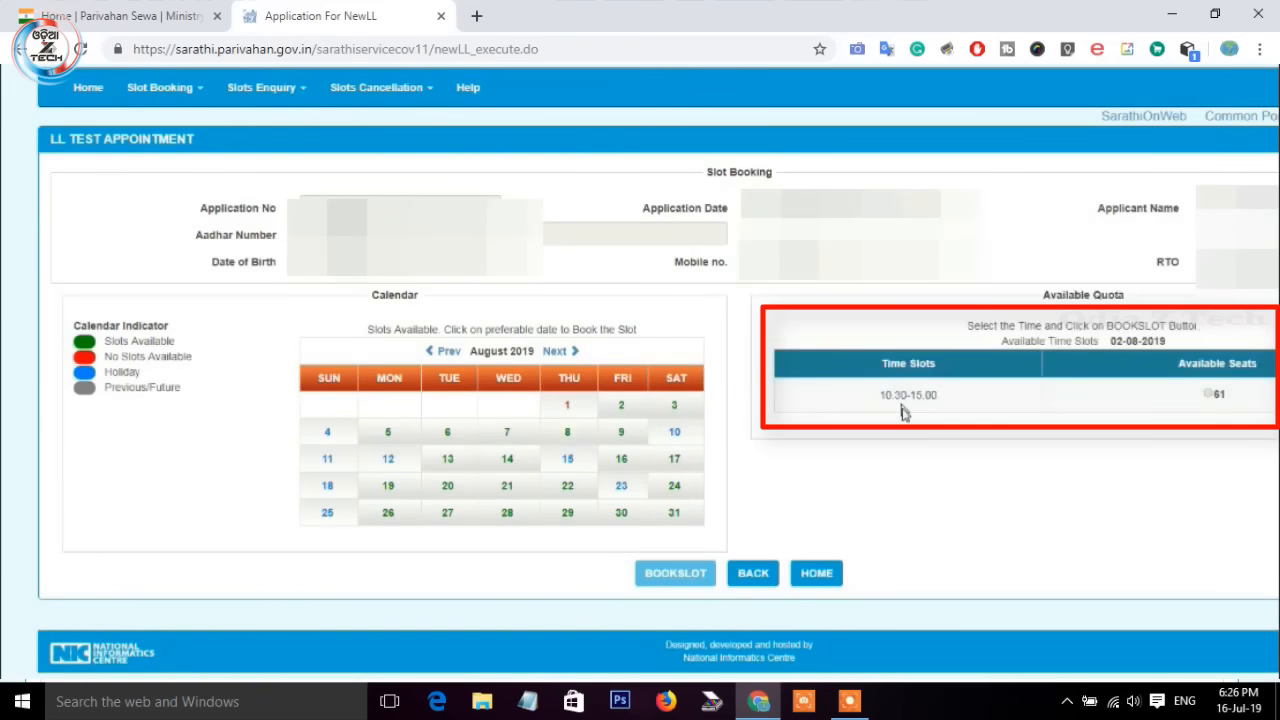
pyautogui.click(1208, 396)
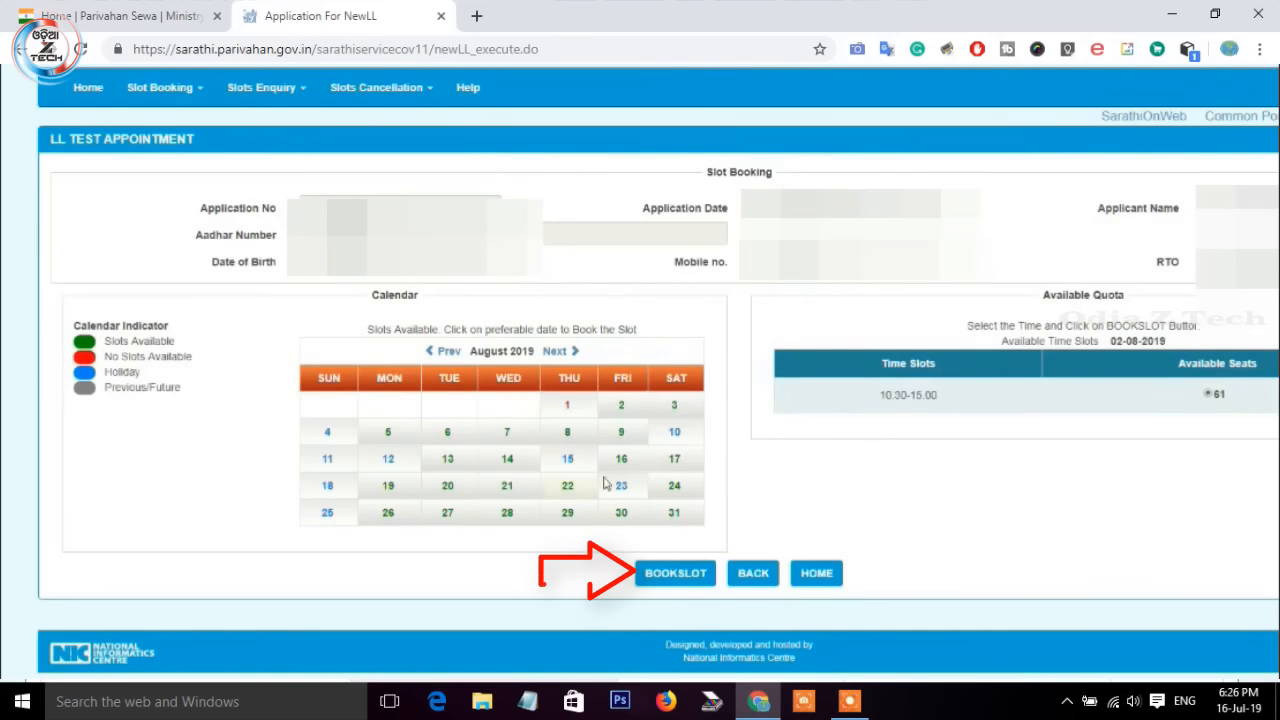
pyautogui.click(677, 574)
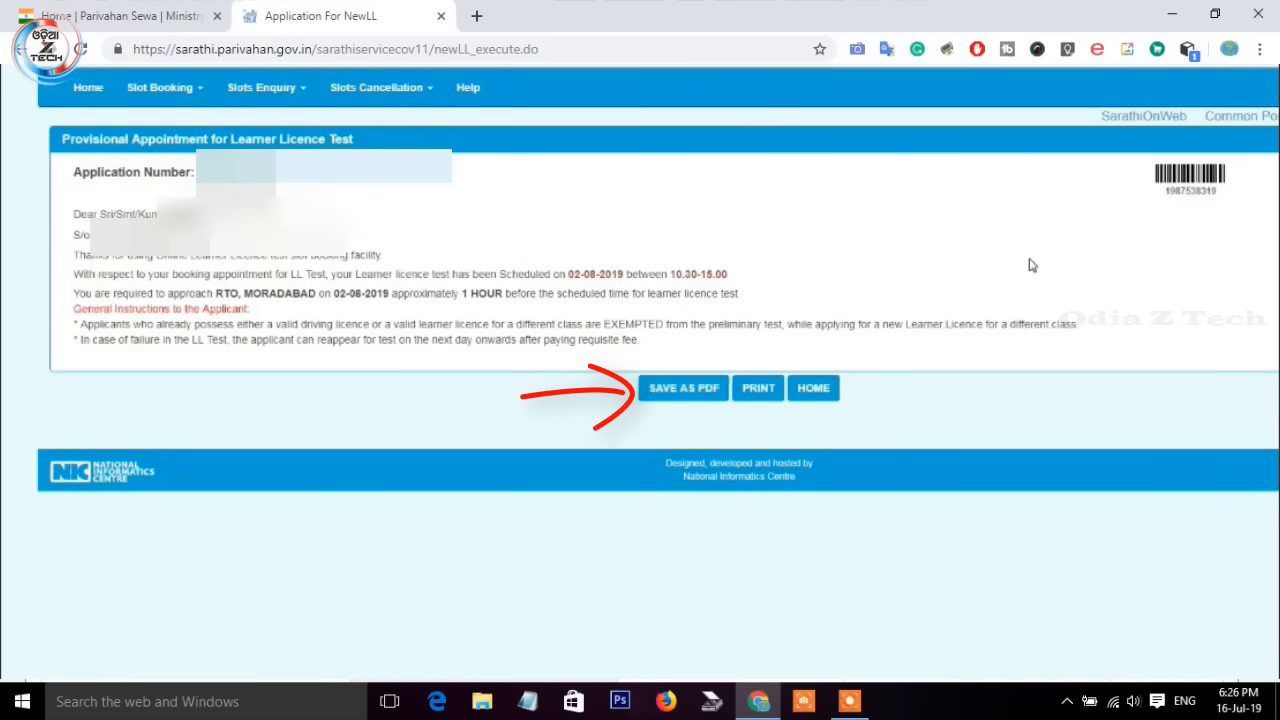
pyautogui.click(686, 388)
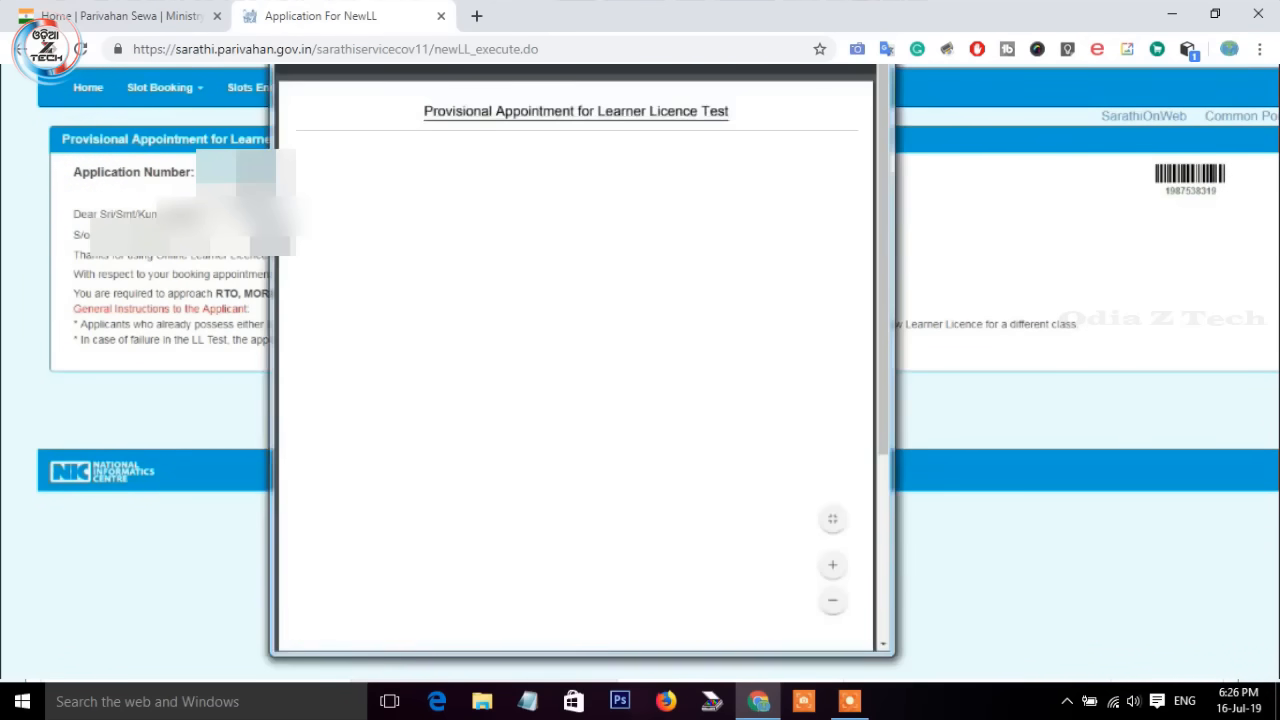